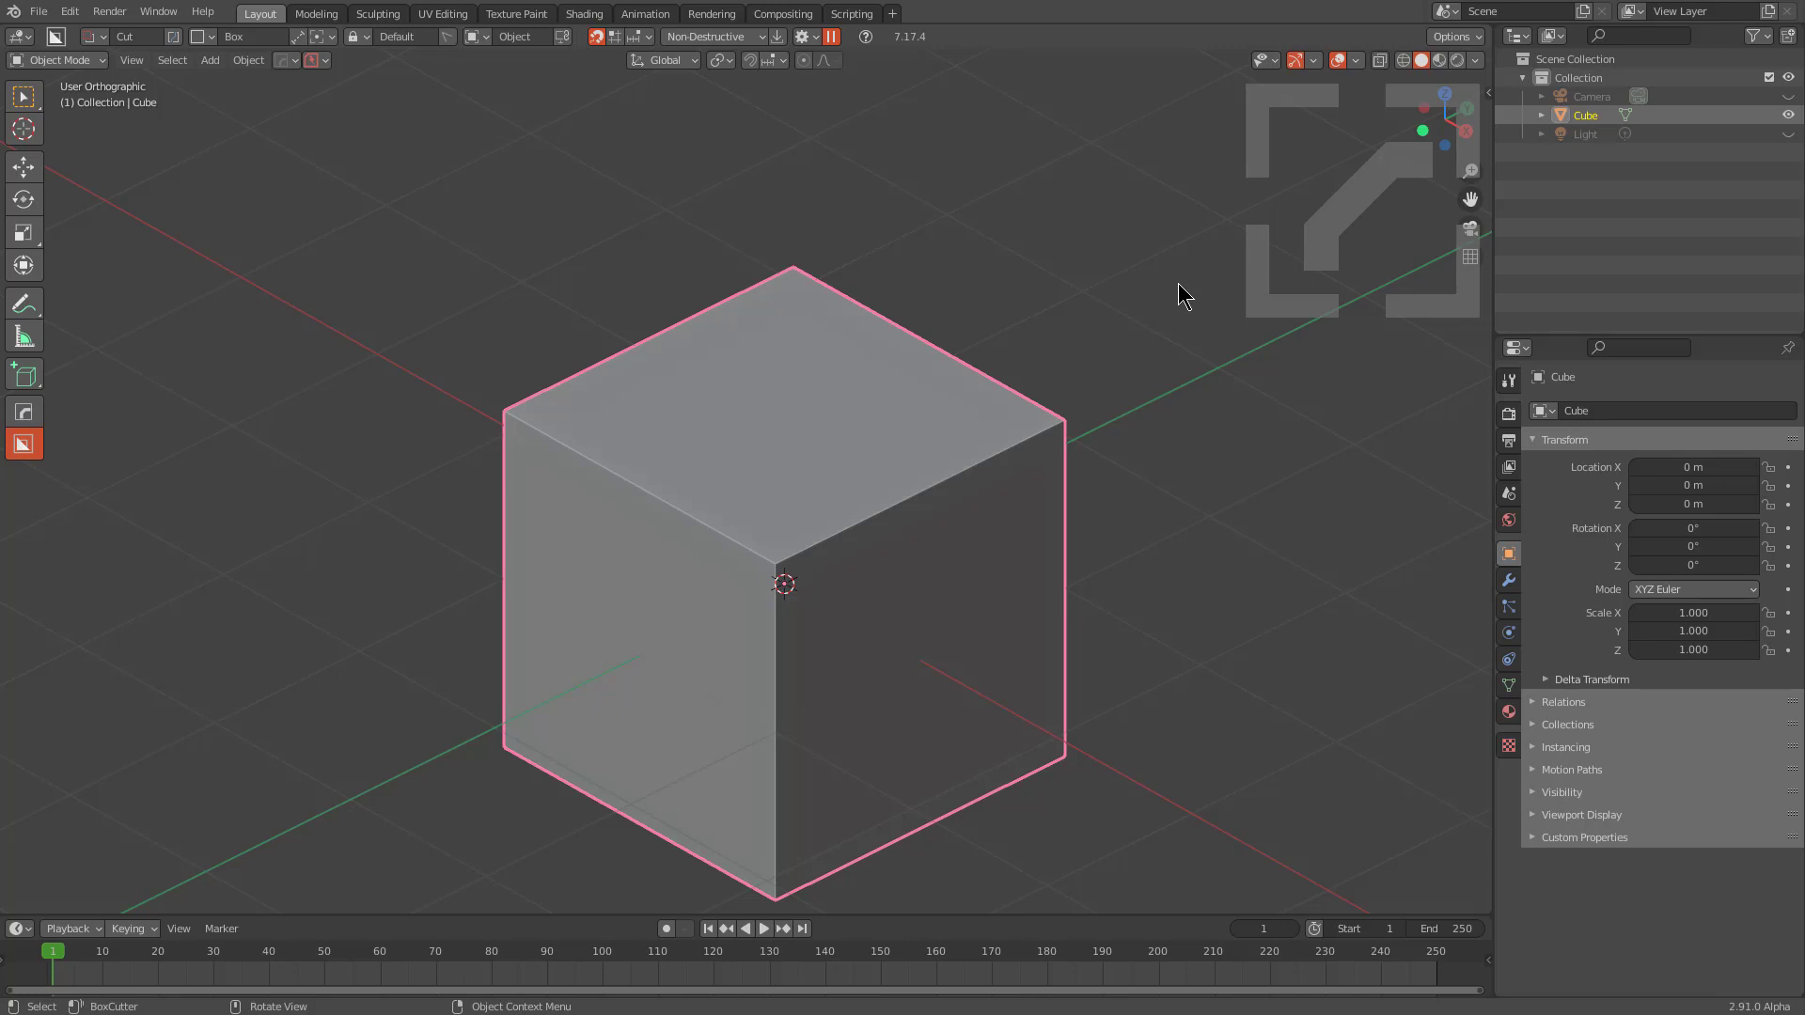
# Slice an upper rectangular panel from the cube's front face with BoxCutter.
pyautogui.moveTo(1101, 418); pyautogui.dragTo(912, 438, button='middle')
pyautogui.scroll(2, 949, 526)
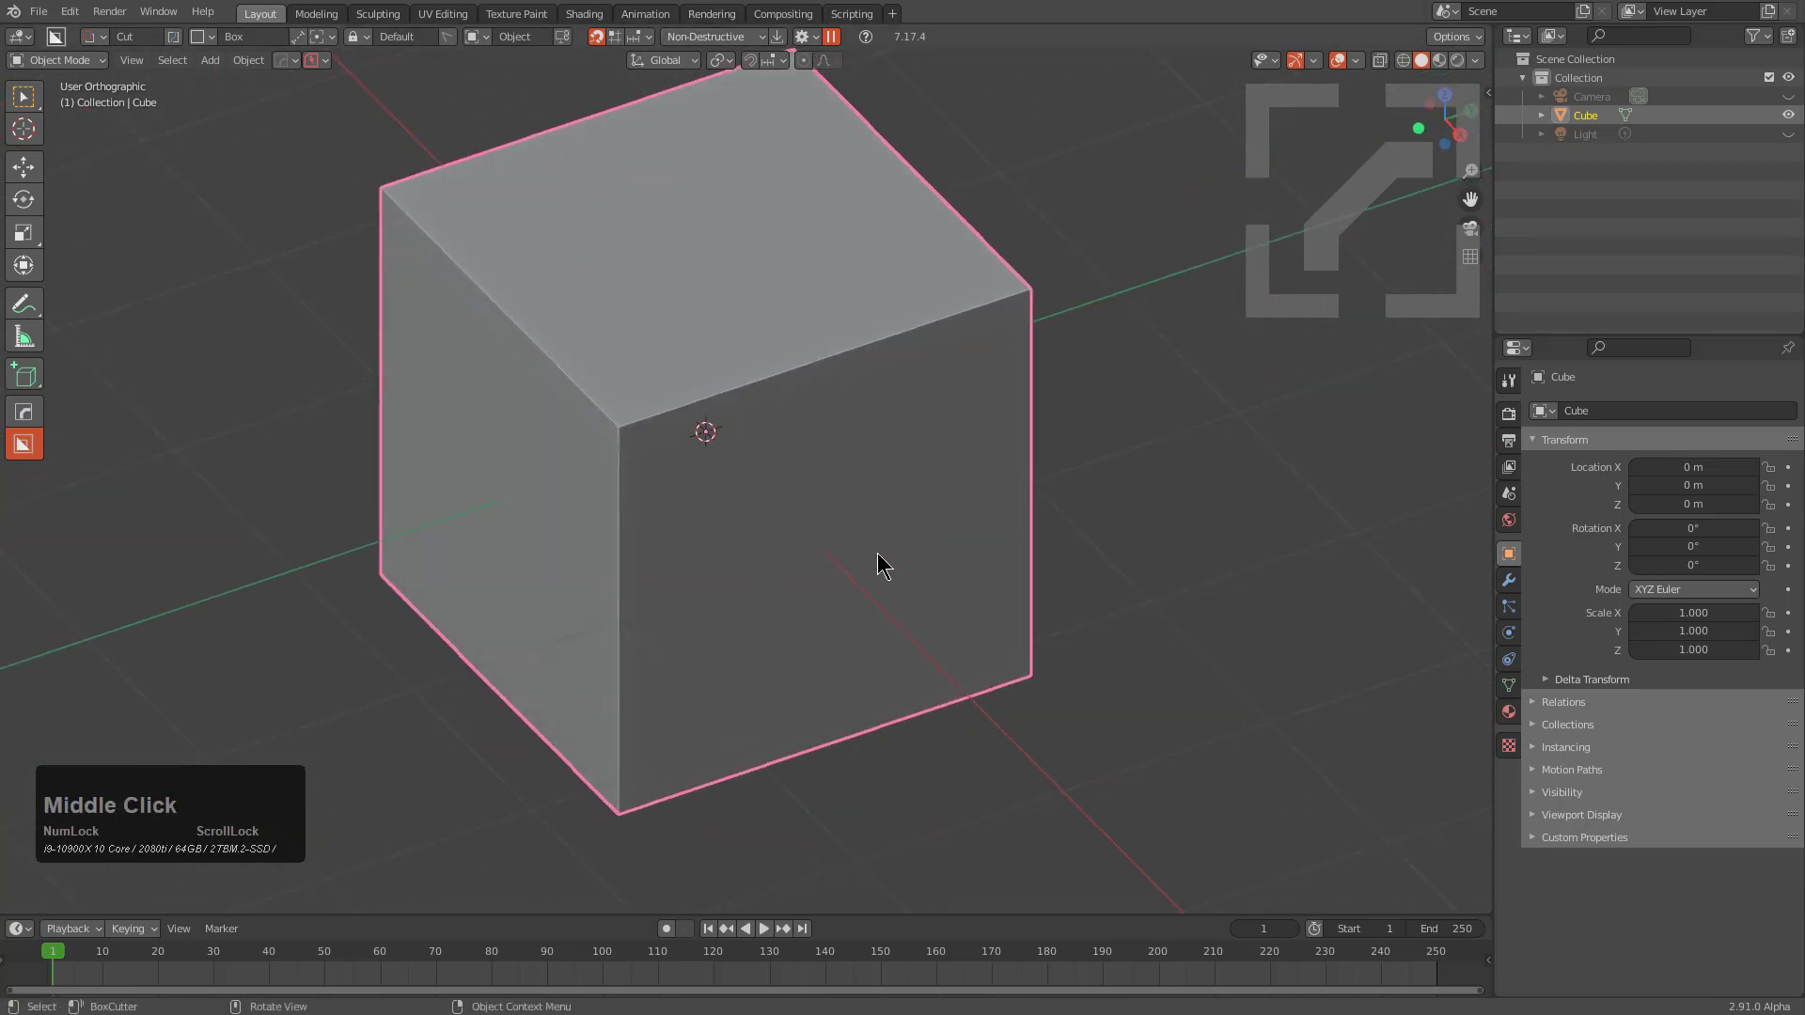
pyautogui.moveTo(877, 554)
pyautogui.mouseDown()
pyautogui.moveTo(516, 335)
pyautogui.moveTo(474, 284)
pyautogui.mouseUp()
pyautogui.press('x')
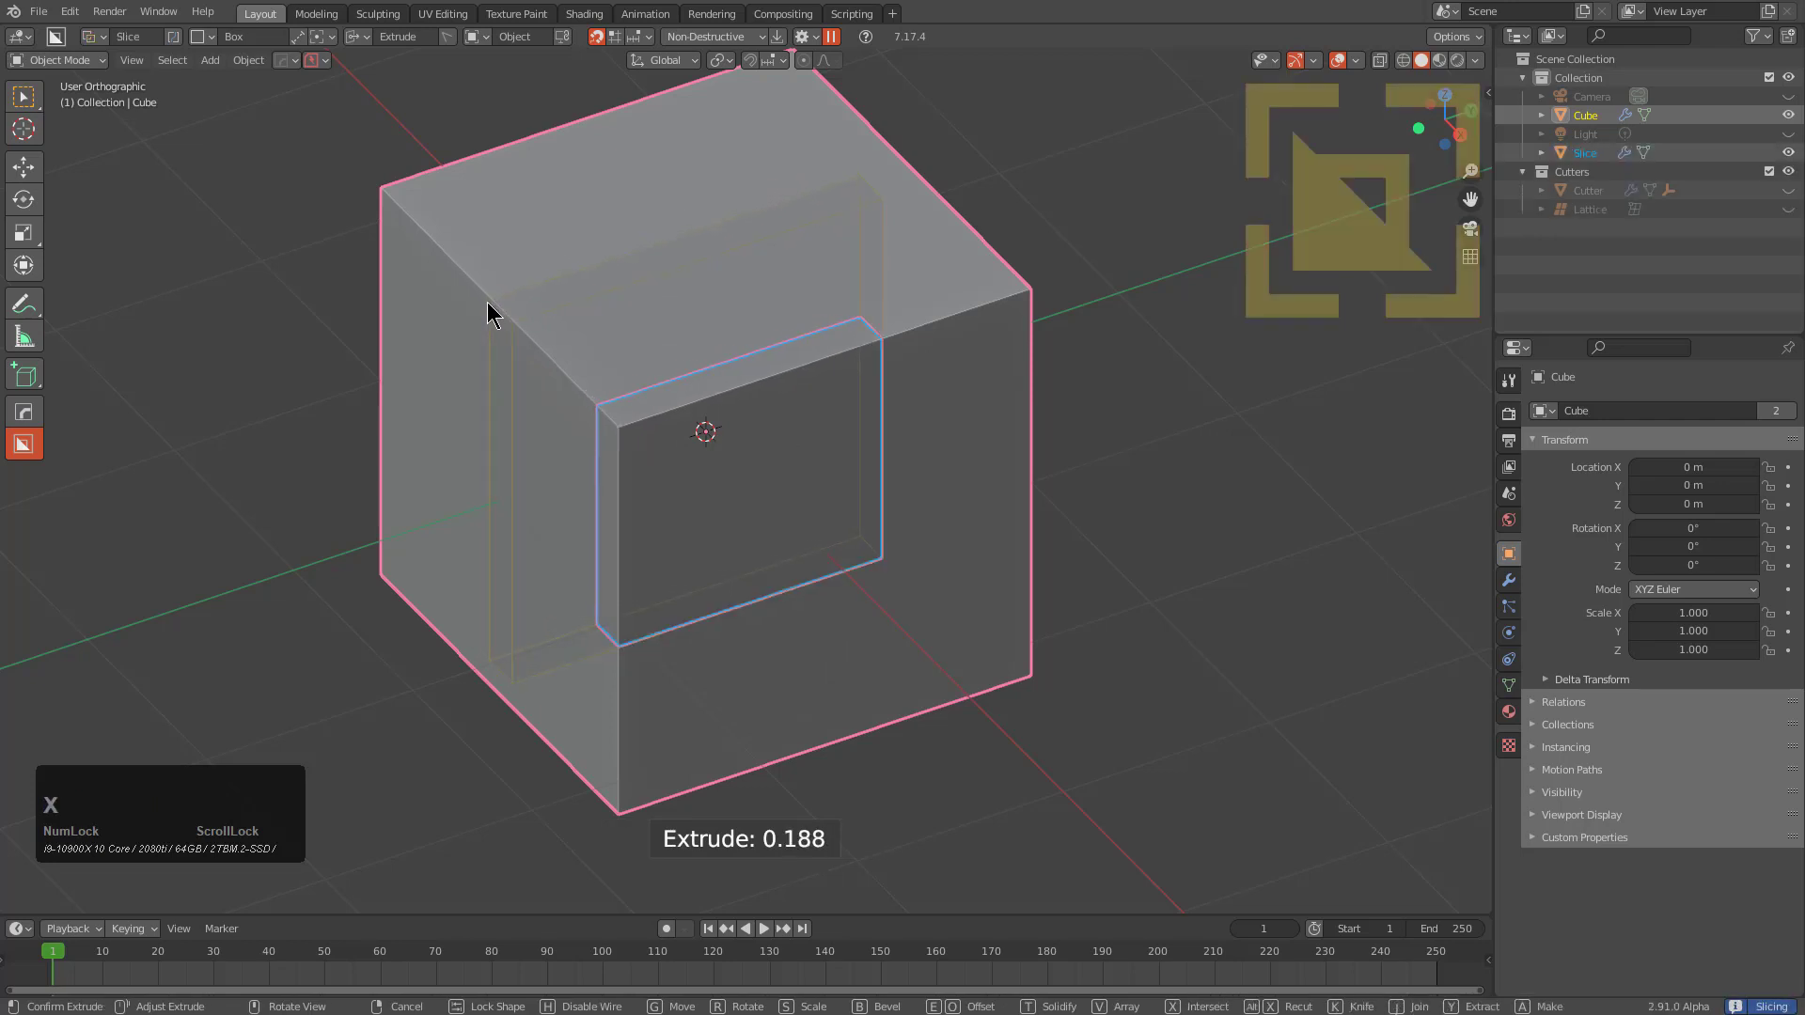
pyautogui.click(487, 302)
# Slice a notched lower panel from the front face at depth 0.121.
pyautogui.click(944, 450)
pyautogui.moveTo(946, 452)
pyautogui.mouseDown()
pyautogui.moveTo(767, 680)
pyautogui.moveTo(707, 720)
pyautogui.mouseUp()
pyautogui.press('x')
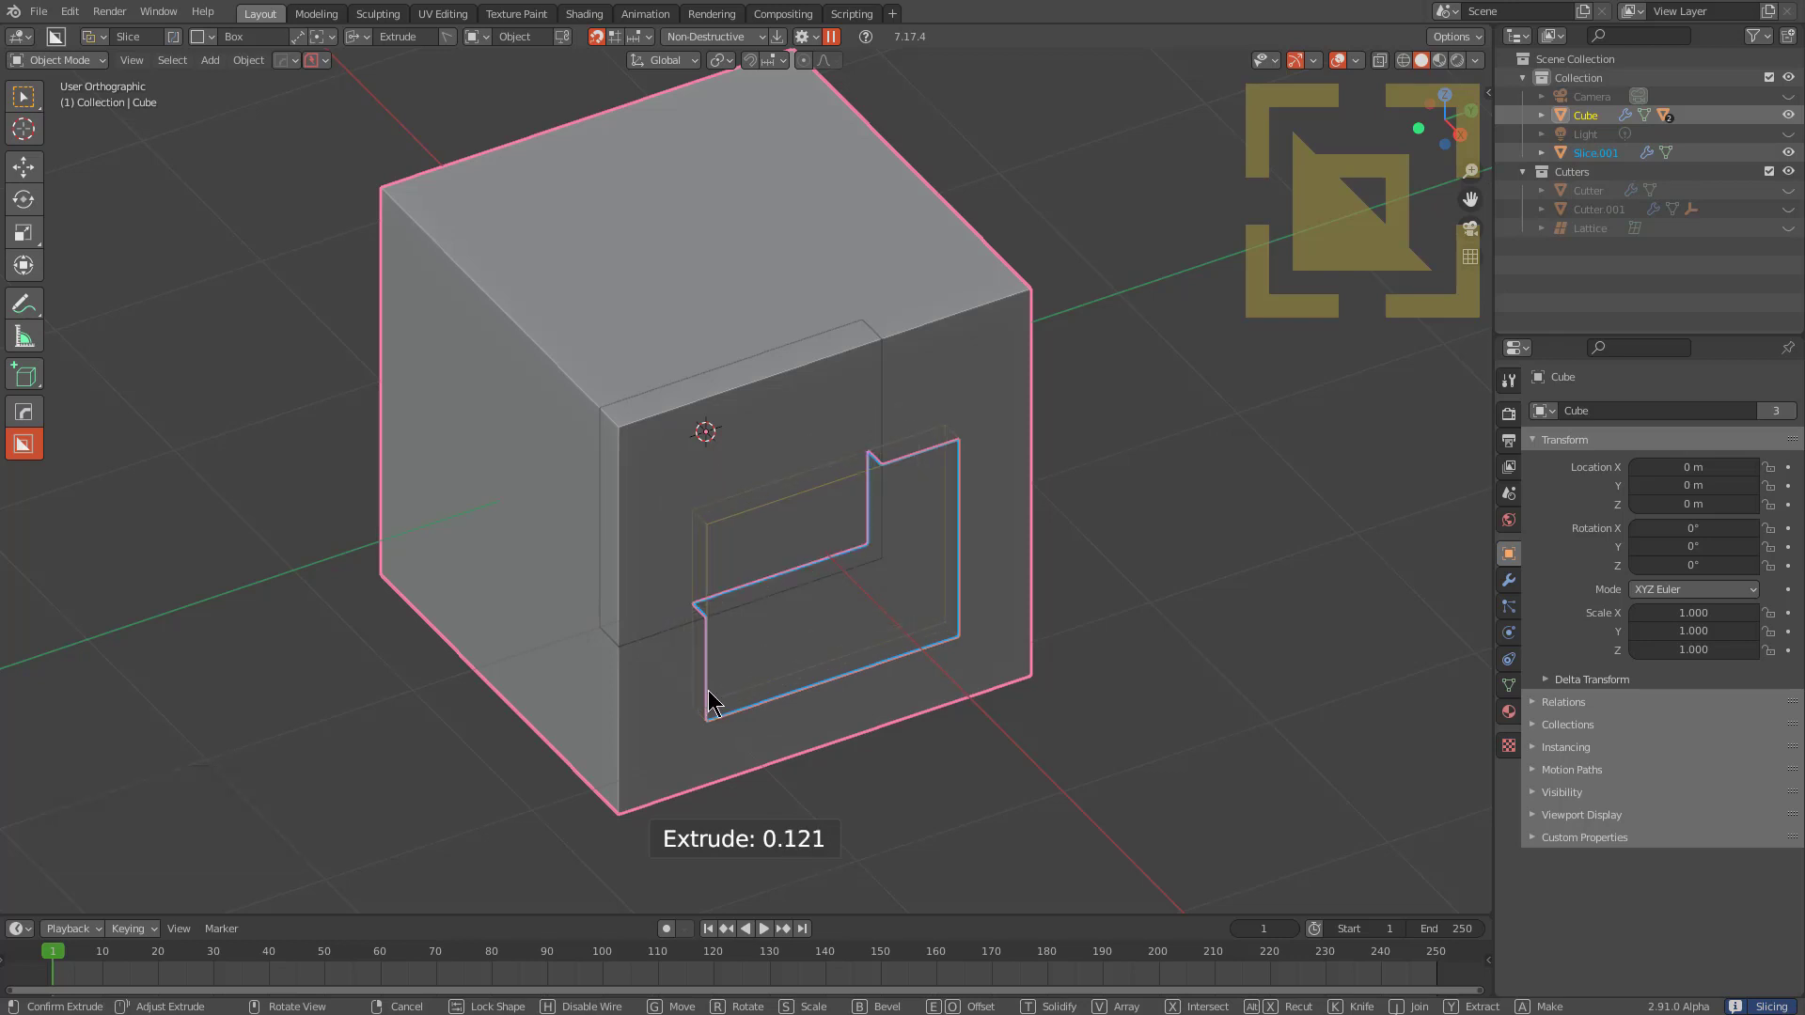
pyautogui.click(708, 705)
pyautogui.moveTo(709, 705); pyautogui.dragTo(922, 524, button='middle')
# With both slices and the cube selected, cut a circular hole into the front face.
pyautogui.press('a')
pyautogui.click(742, 493)
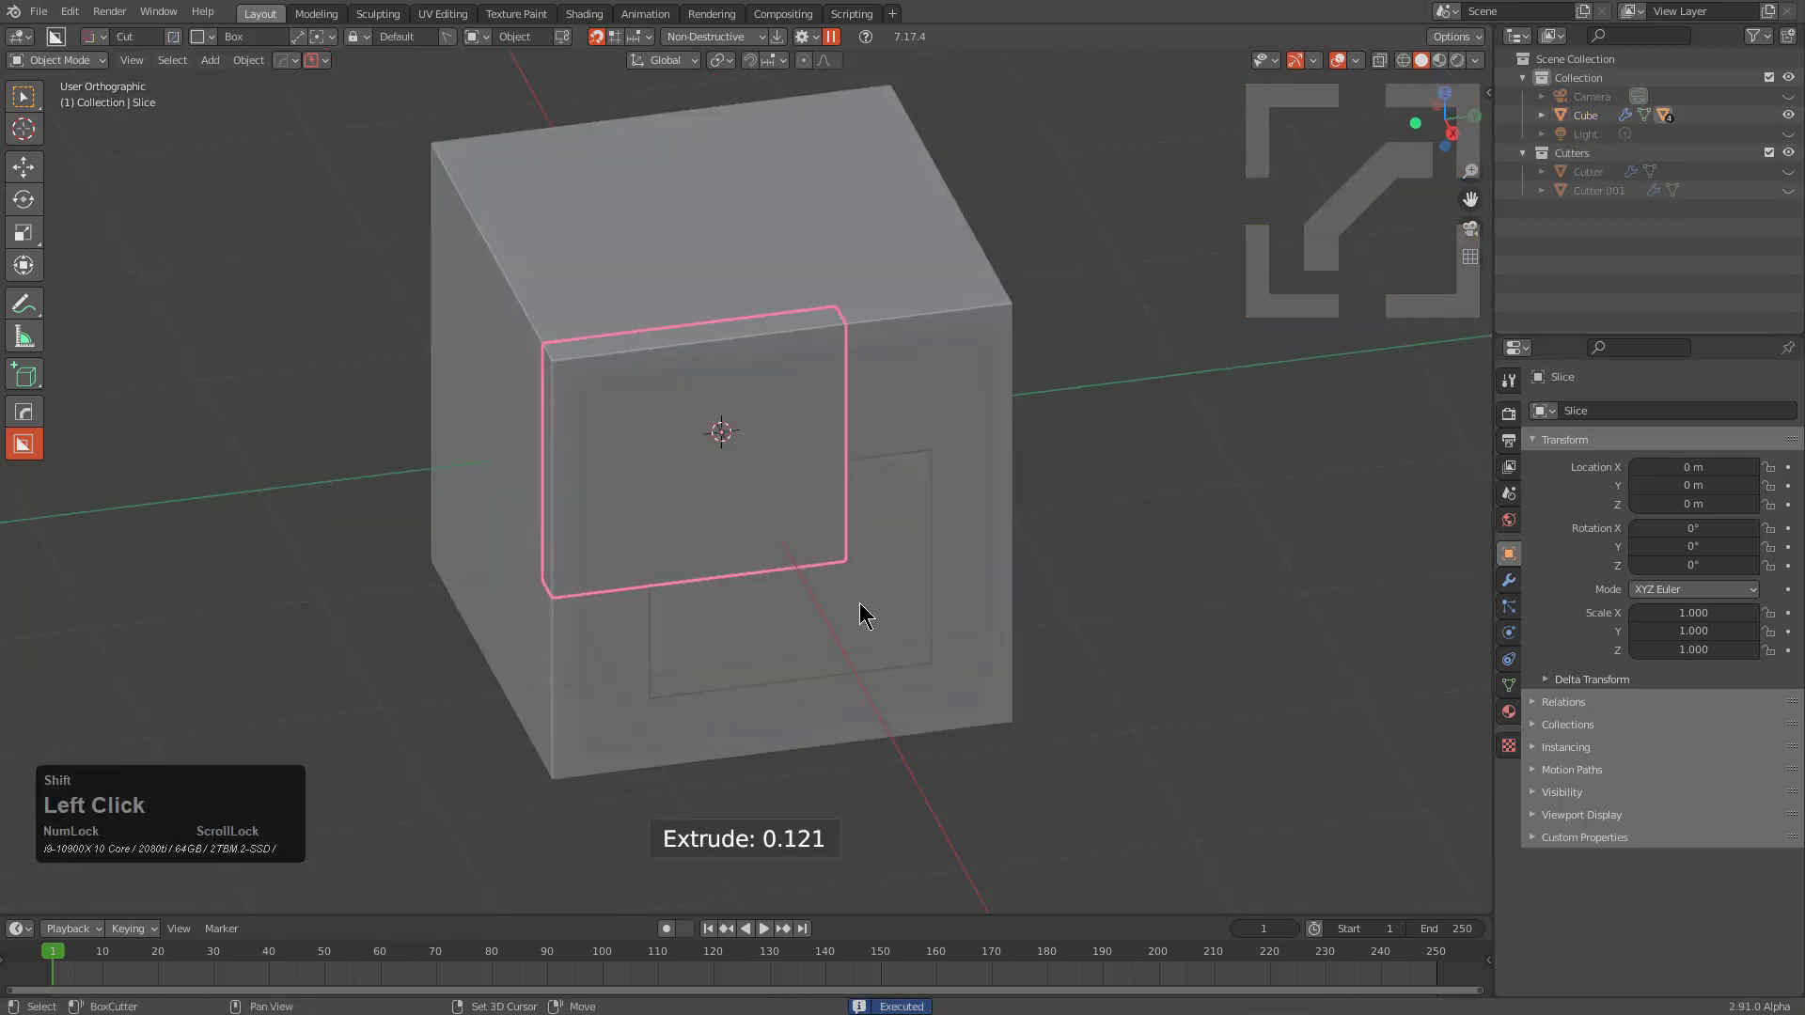
pyautogui.keyDown('shift'); pyautogui.click(862, 612); pyautogui.keyUp('shift')
pyautogui.keyDown('shift'); pyautogui.click(854, 452); pyautogui.keyUp('shift')
pyautogui.press('d')
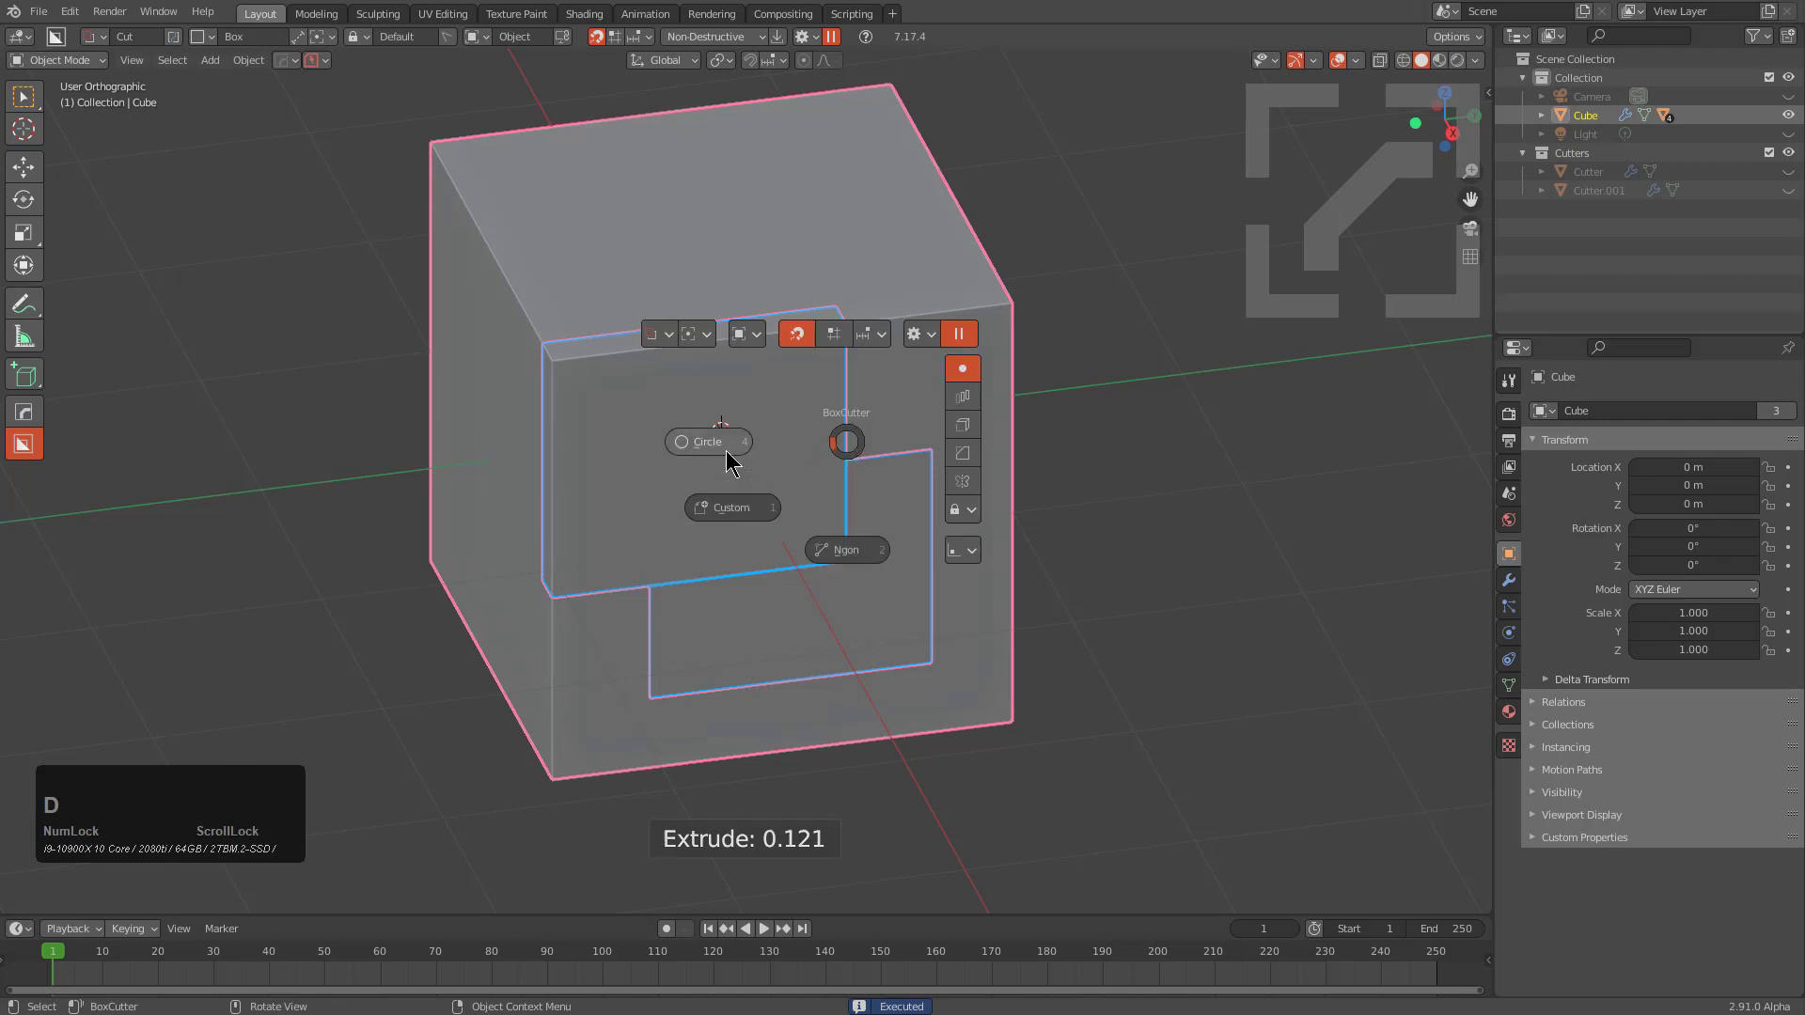
pyautogui.click(729, 463)
pyautogui.moveTo(855, 465)
pyautogui.mouseDown()
pyautogui.moveTo(953, 494)
pyautogui.moveTo(935, 475)
pyautogui.mouseUp()
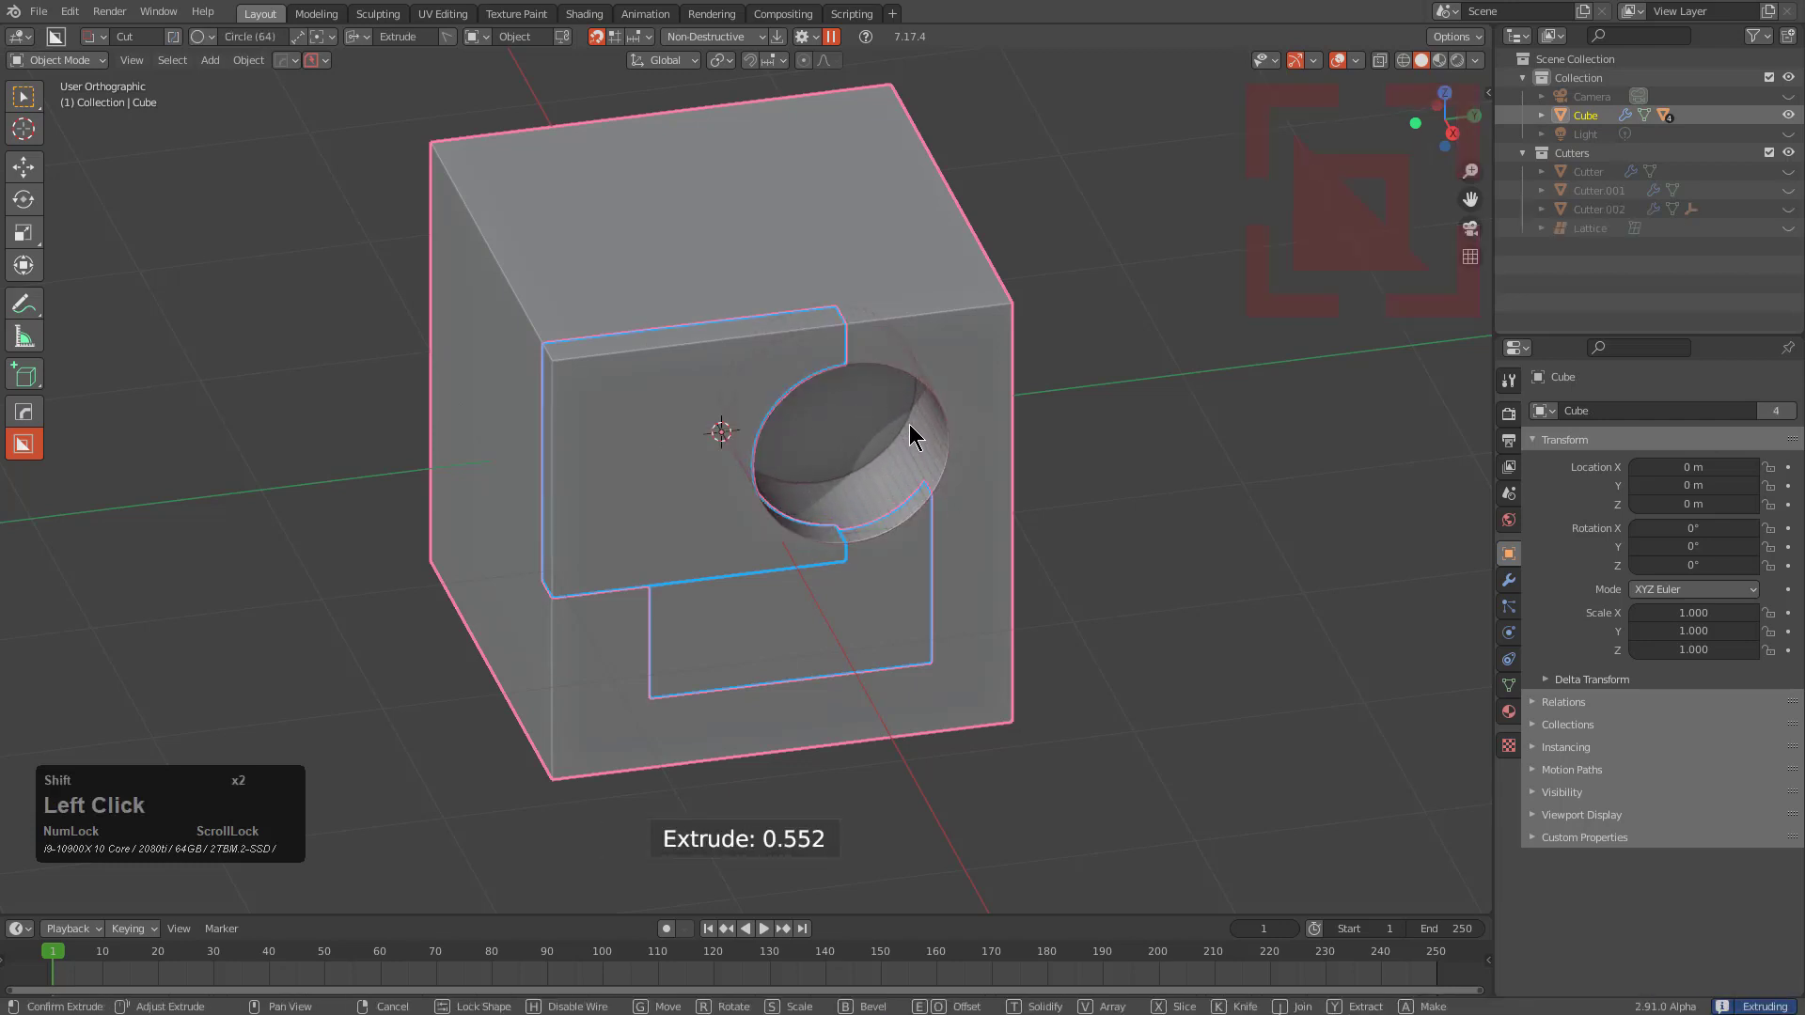
pyautogui.click(909, 425)
# Give the circle cutter (Cutter.002) a Hard Ops vertex-group bevel for a rounded rim.
pyautogui.moveTo(910, 425); pyautogui.dragTo(984, 523, button='middle')
pyautogui.scroll(5, 984, 523)
pyautogui.press('Tab')
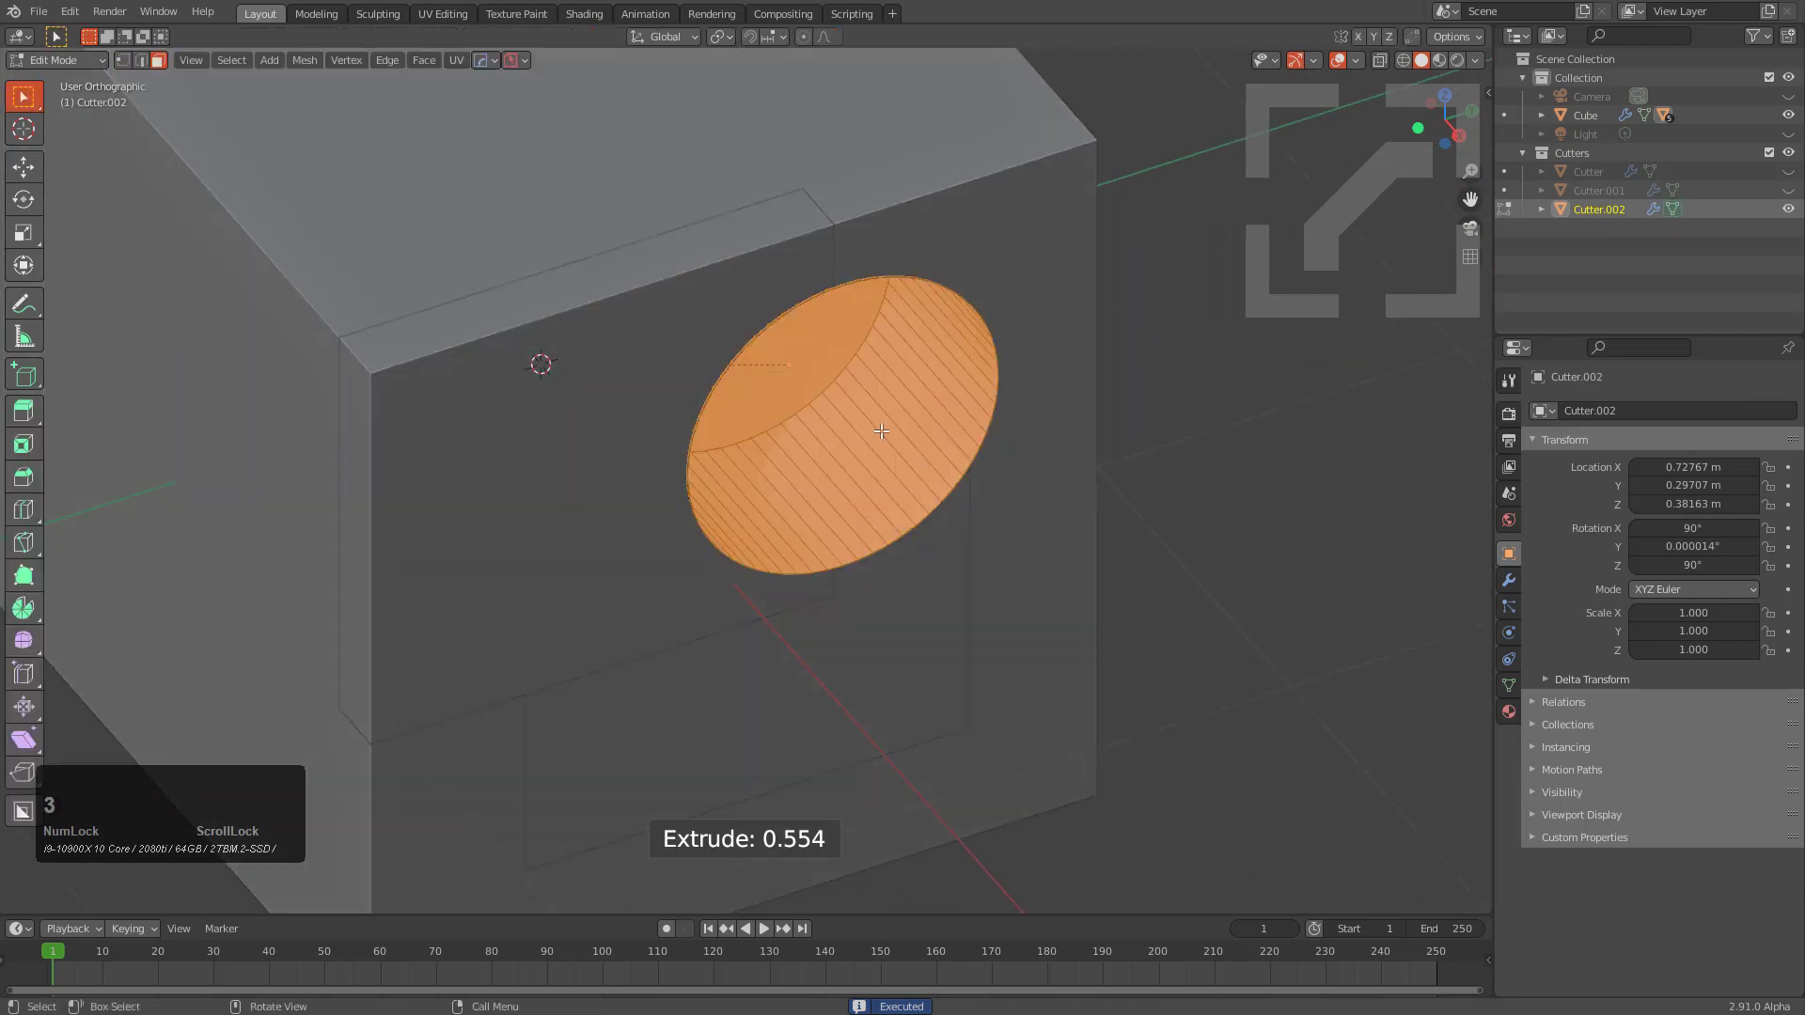
pyautogui.press('q')
pyautogui.click(1045, 448)
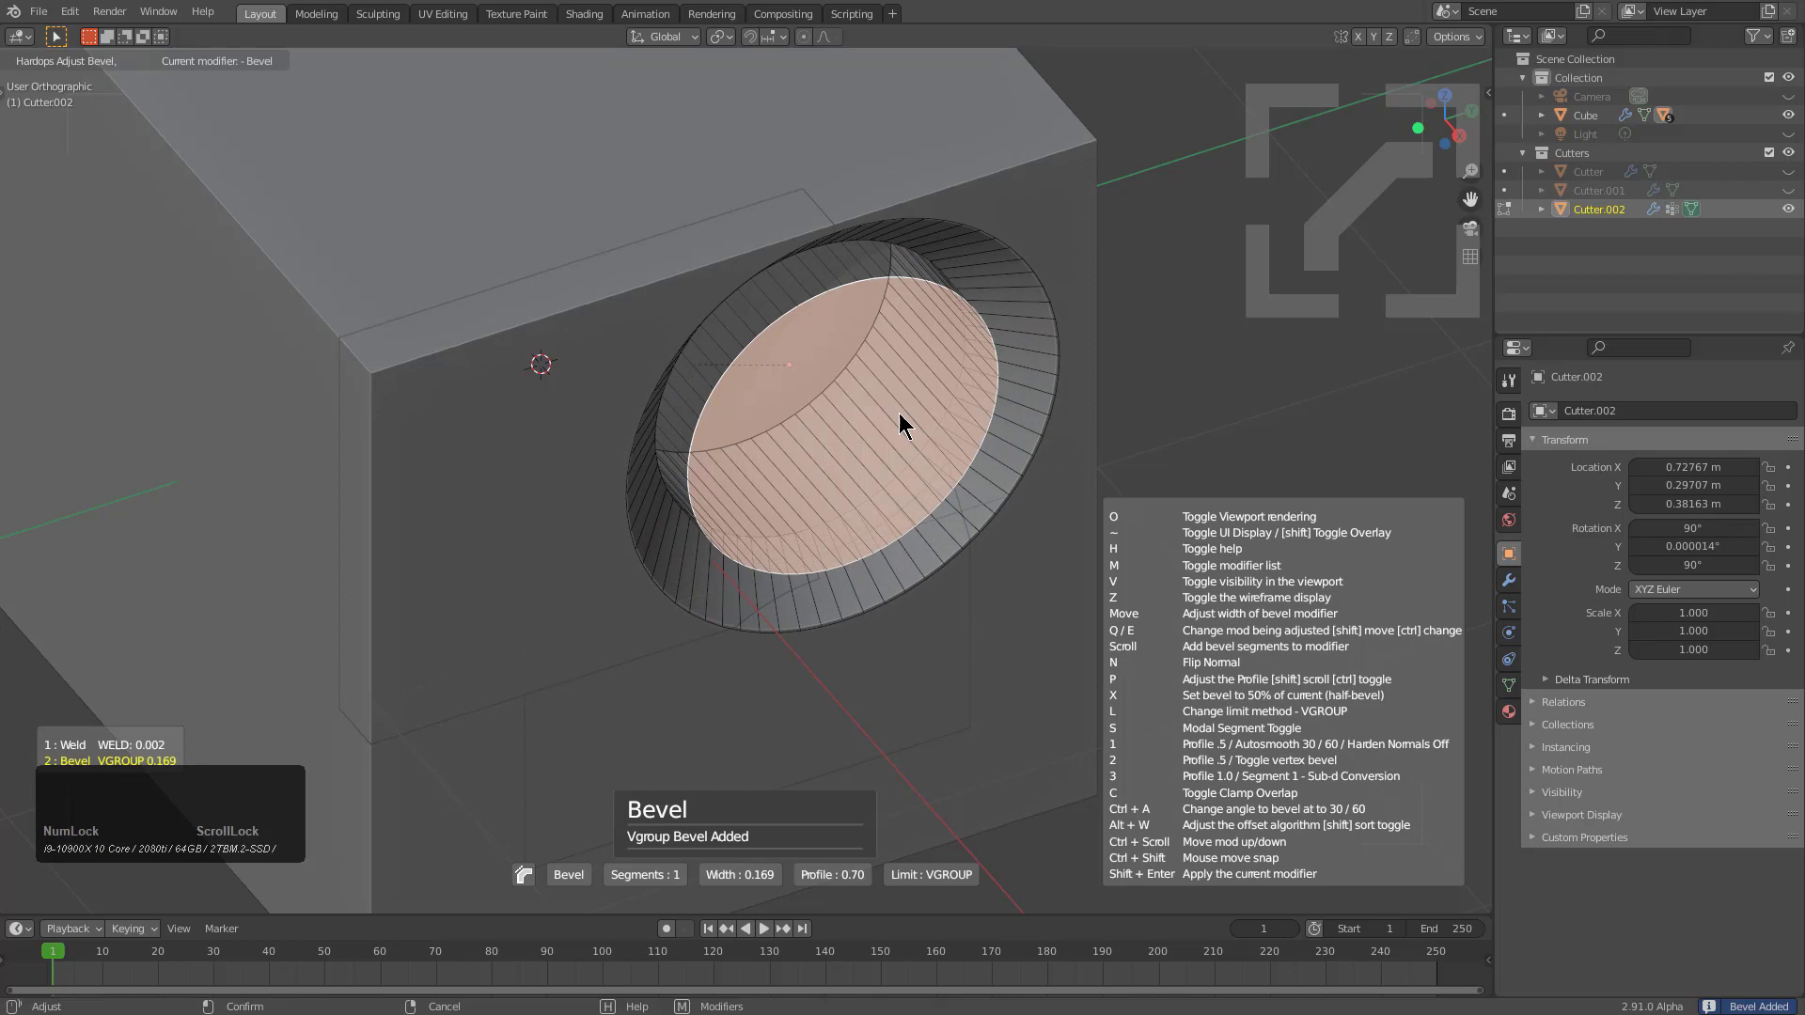
pyautogui.click(952, 414)
pyautogui.scroll(-3, 983, 479)
pyautogui.moveTo(983, 479); pyautogui.dragTo(895, 483, button='middle')
pyautogui.click(848, 404)
pyautogui.moveTo(848, 404)
pyautogui.mouseDown(button='middle')
pyautogui.moveTo(889, 406)
pyautogui.moveTo(871, 397)
pyautogui.mouseUp(button='middle')
# Add a smaller centred circle inside the recess as joined material, beveling its edge.
pyautogui.press('ctrl')
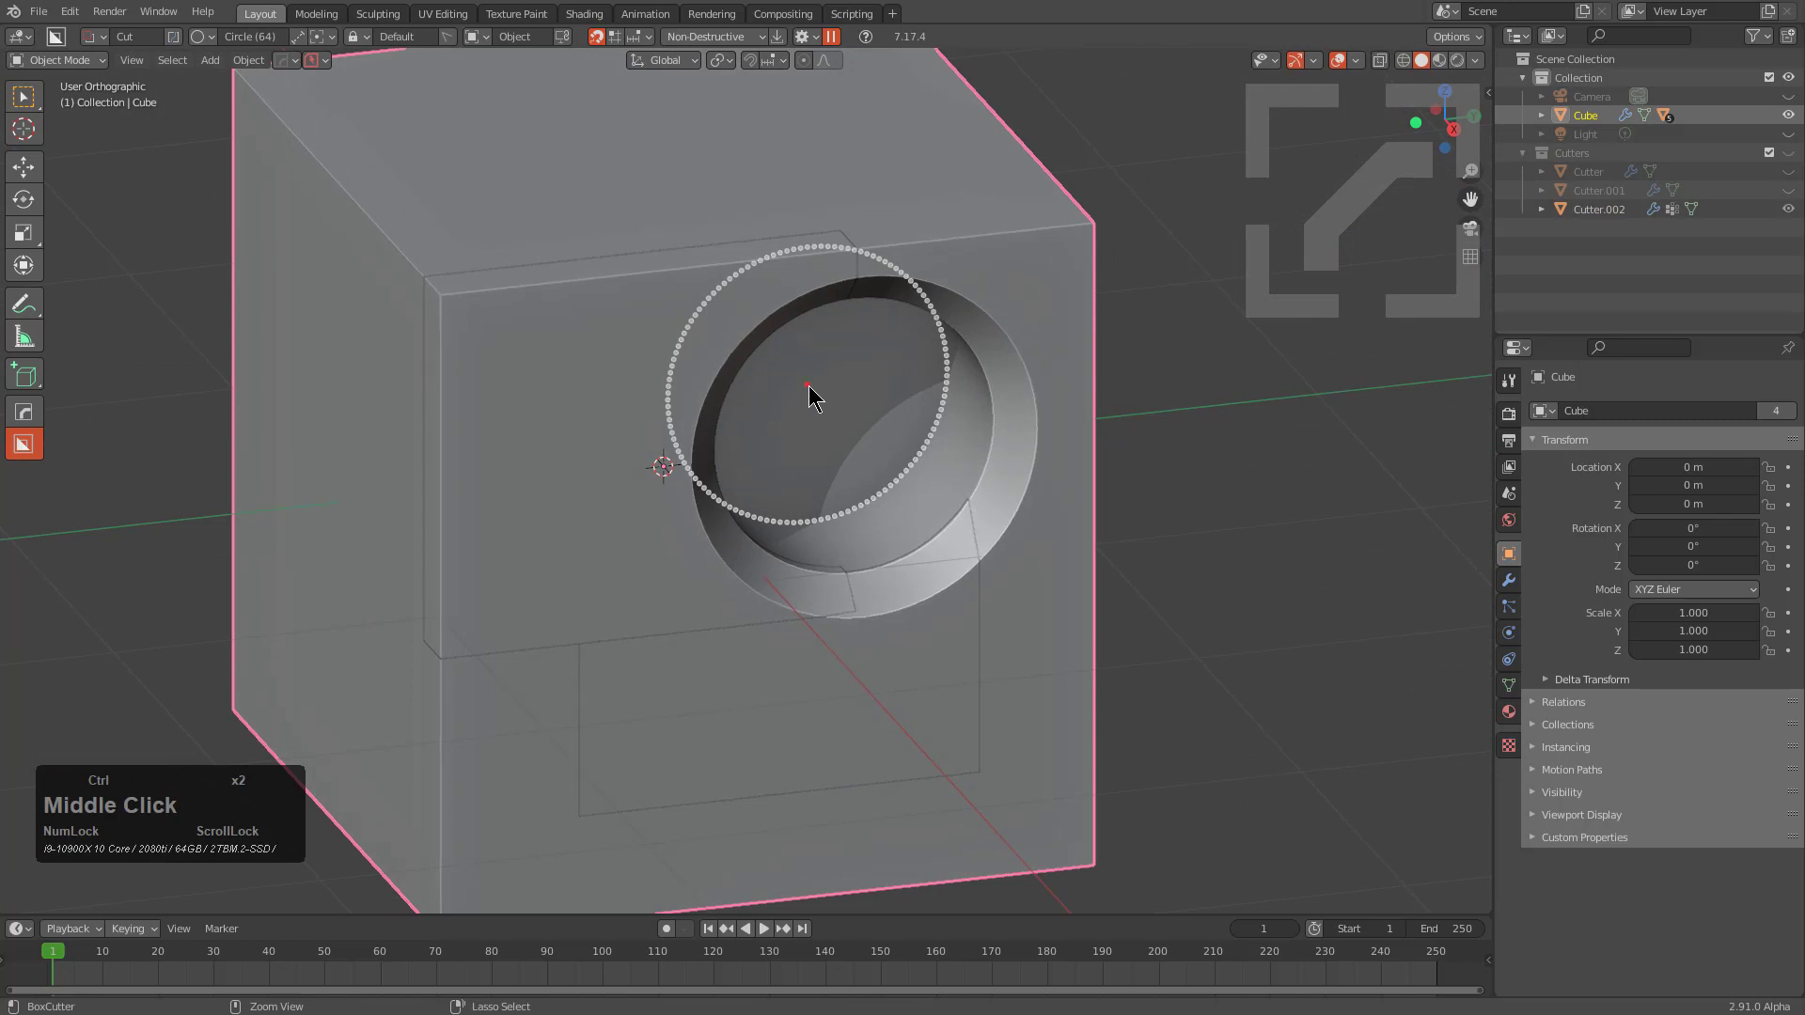
pyautogui.moveTo(809, 387); pyautogui.dragTo(942, 430)
pyautogui.press('j')
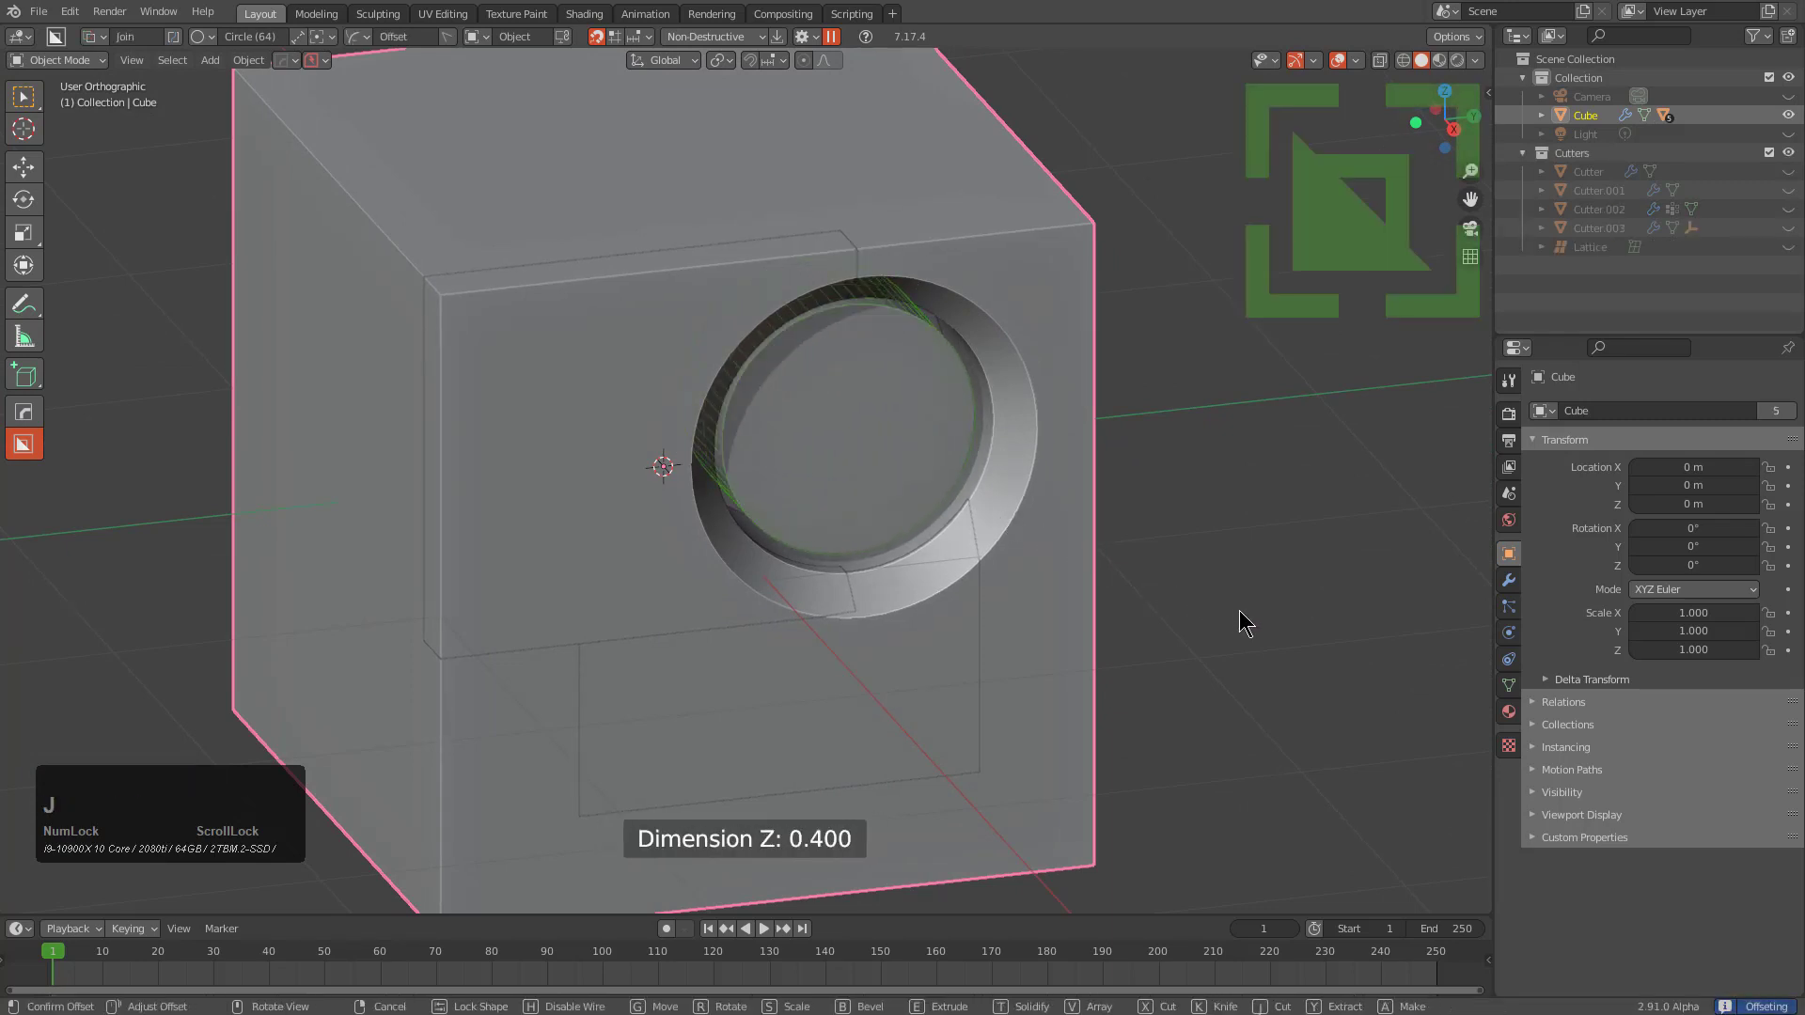
pyautogui.press('b')
pyautogui.scroll(-3, 1259, 609)
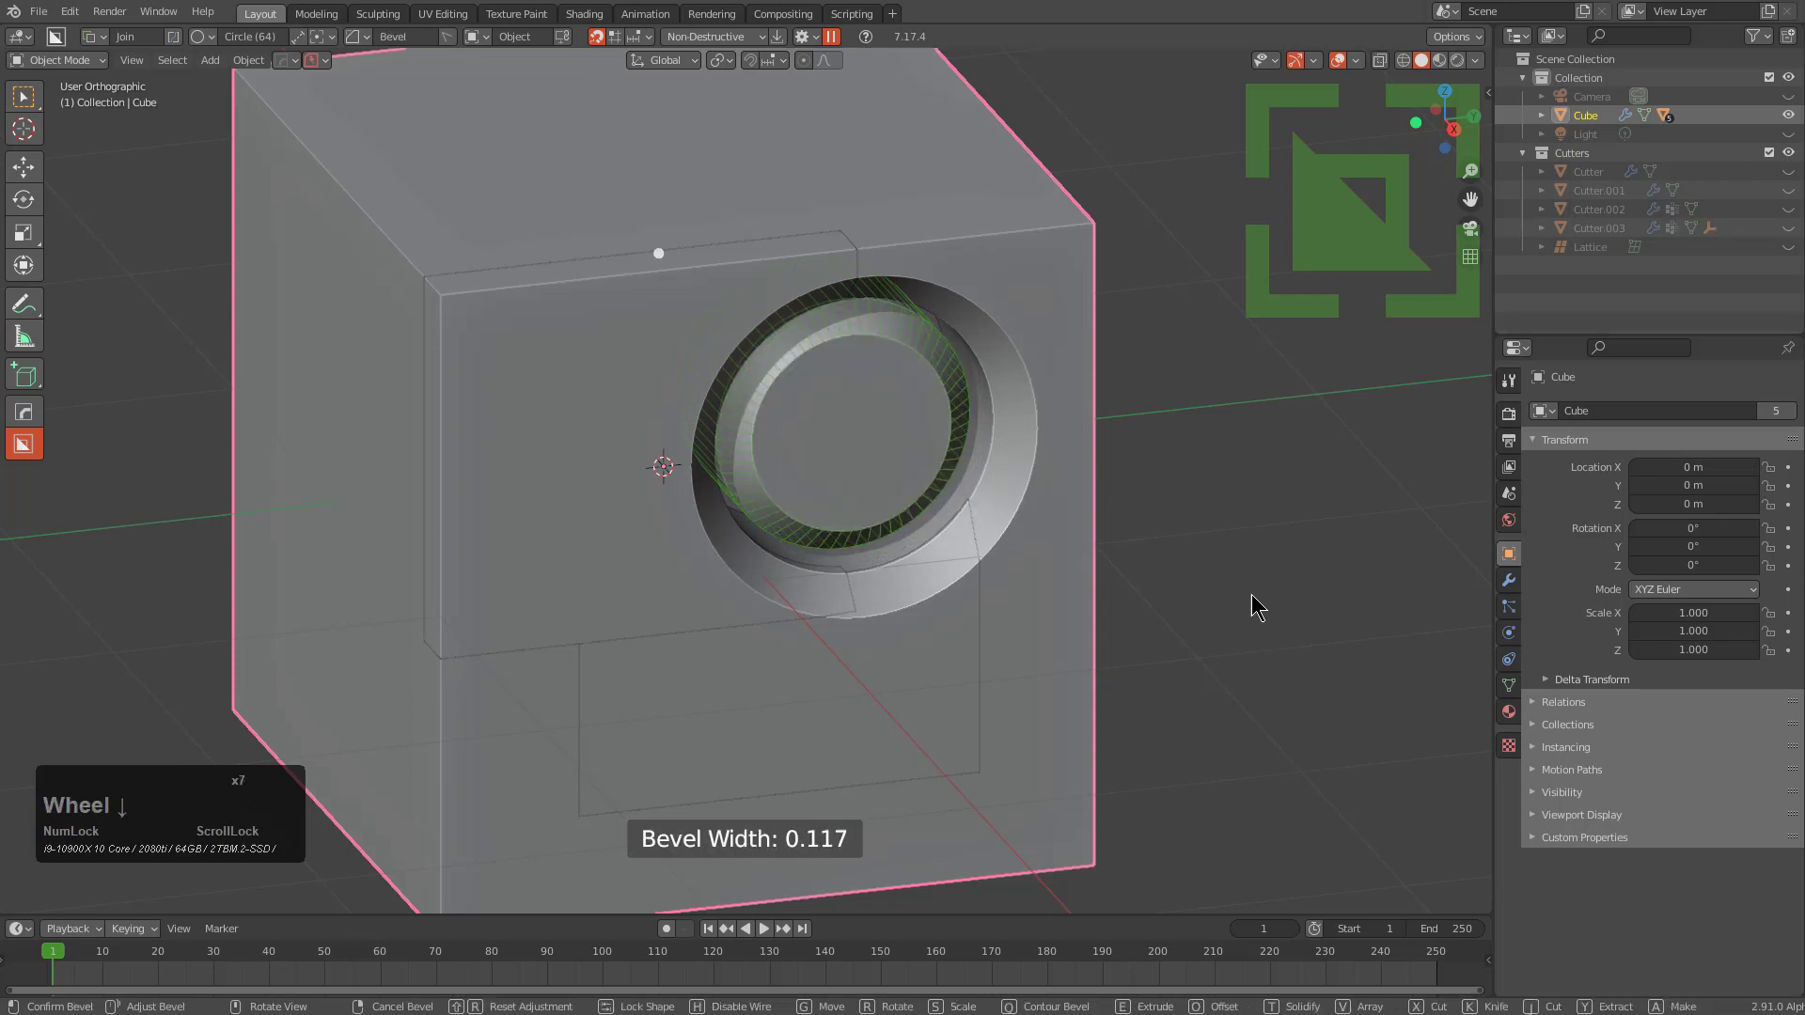
pyautogui.click(1176, 560)
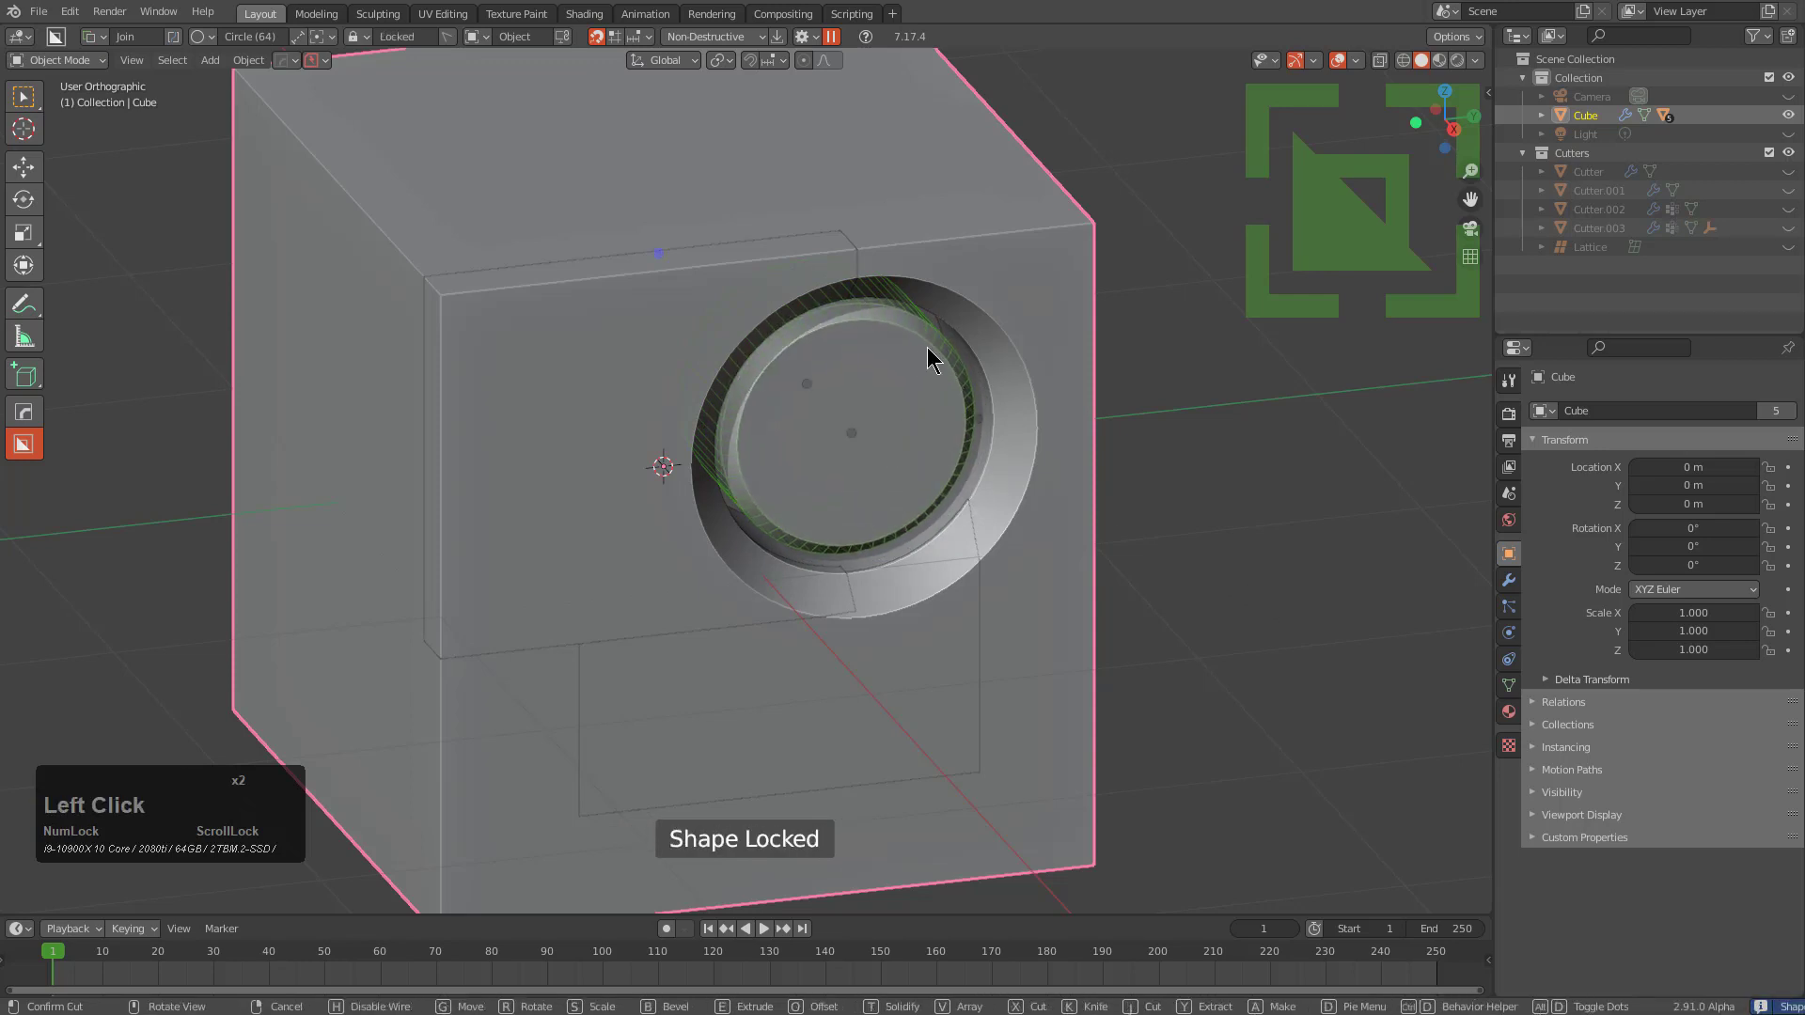
pyautogui.moveTo(929, 360); pyautogui.dragTo(883, 449, button='middle')
pyautogui.click(700, 382)
pyautogui.moveTo(699, 382); pyautogui.dragTo(624, 436, button='middle')
pyautogui.click(725, 576)
pyautogui.click(705, 410)
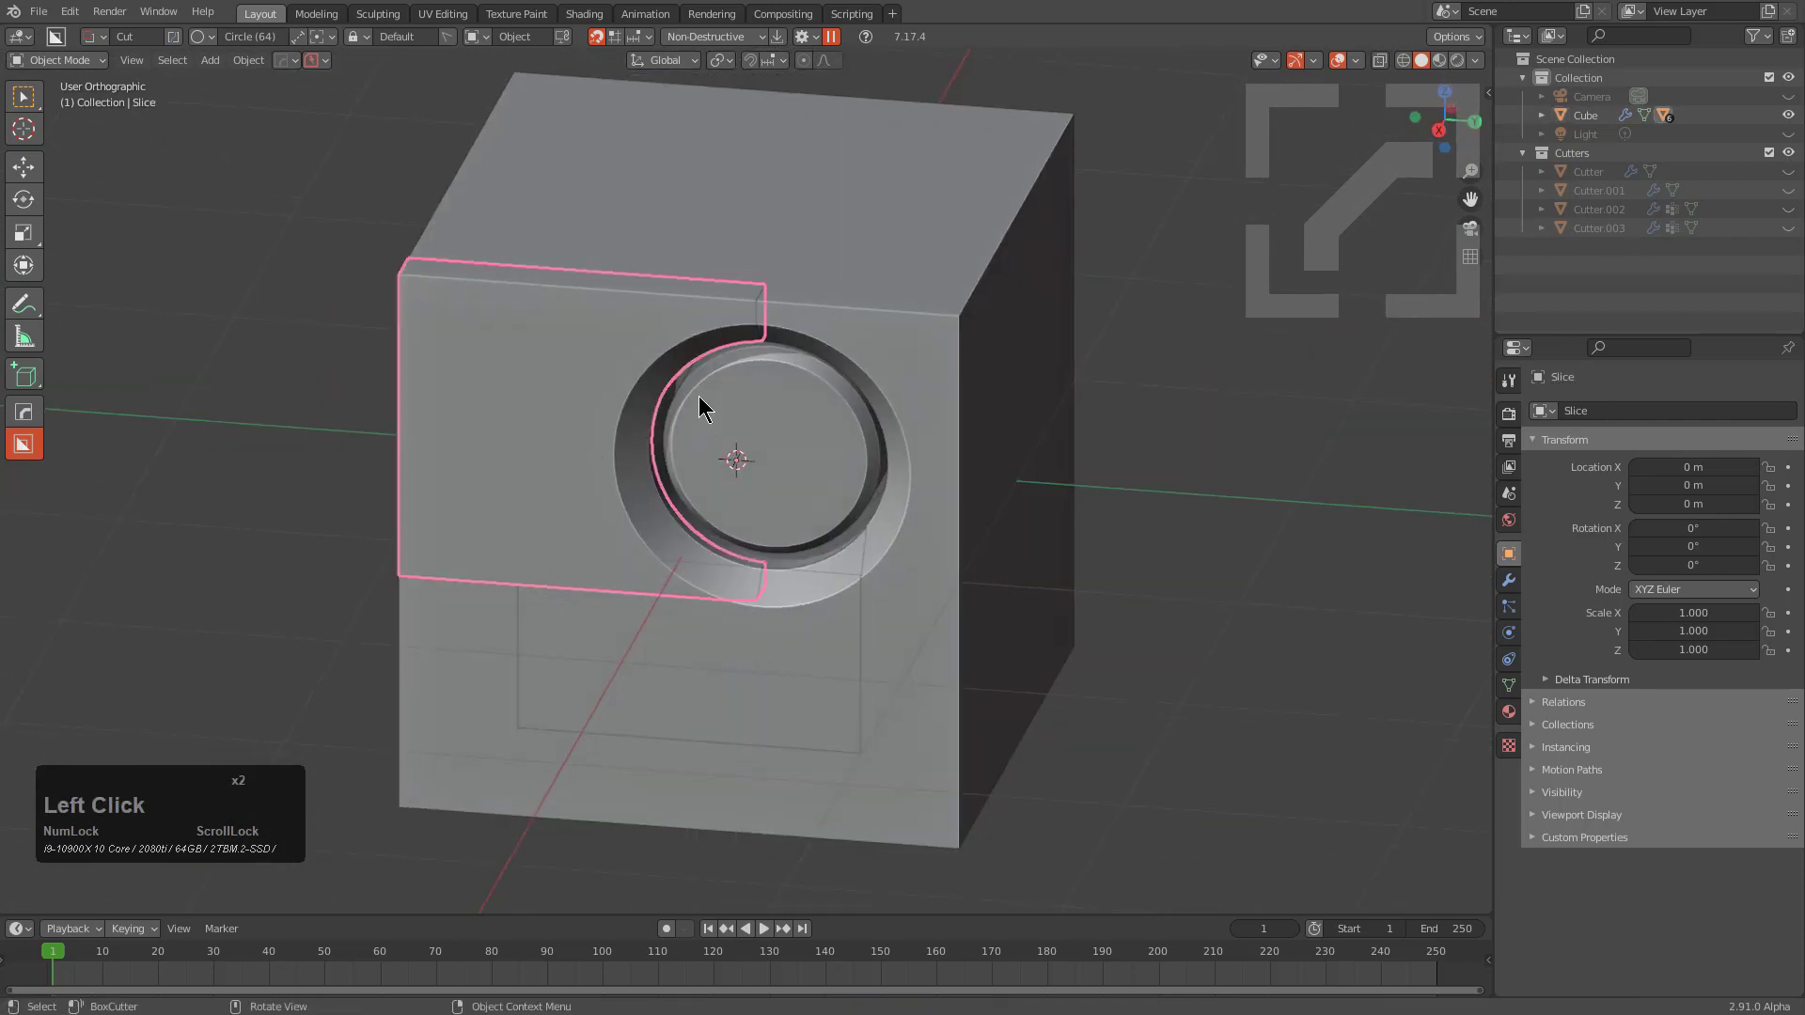
pyautogui.click(902, 356)
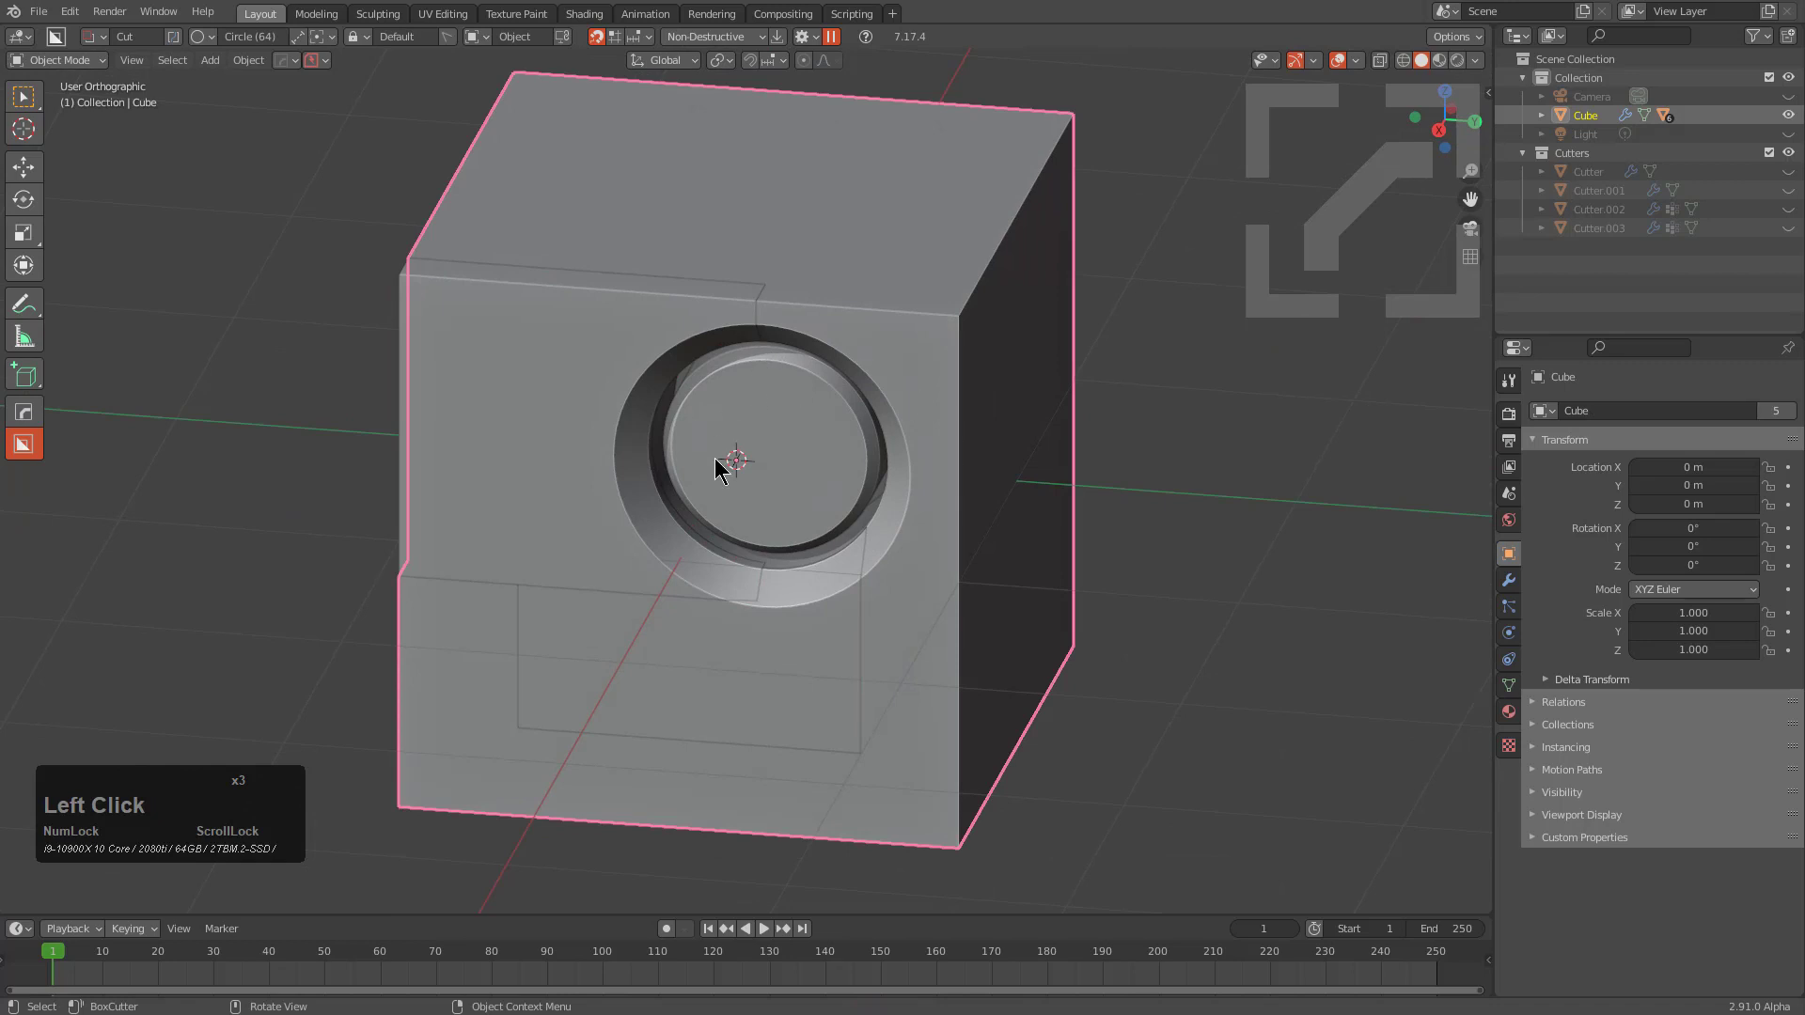
pyautogui.moveTo(816, 379); pyautogui.dragTo(777, 397, button='middle')
pyautogui.click(679, 395)
pyautogui.click(679, 395)
pyautogui.press('g')
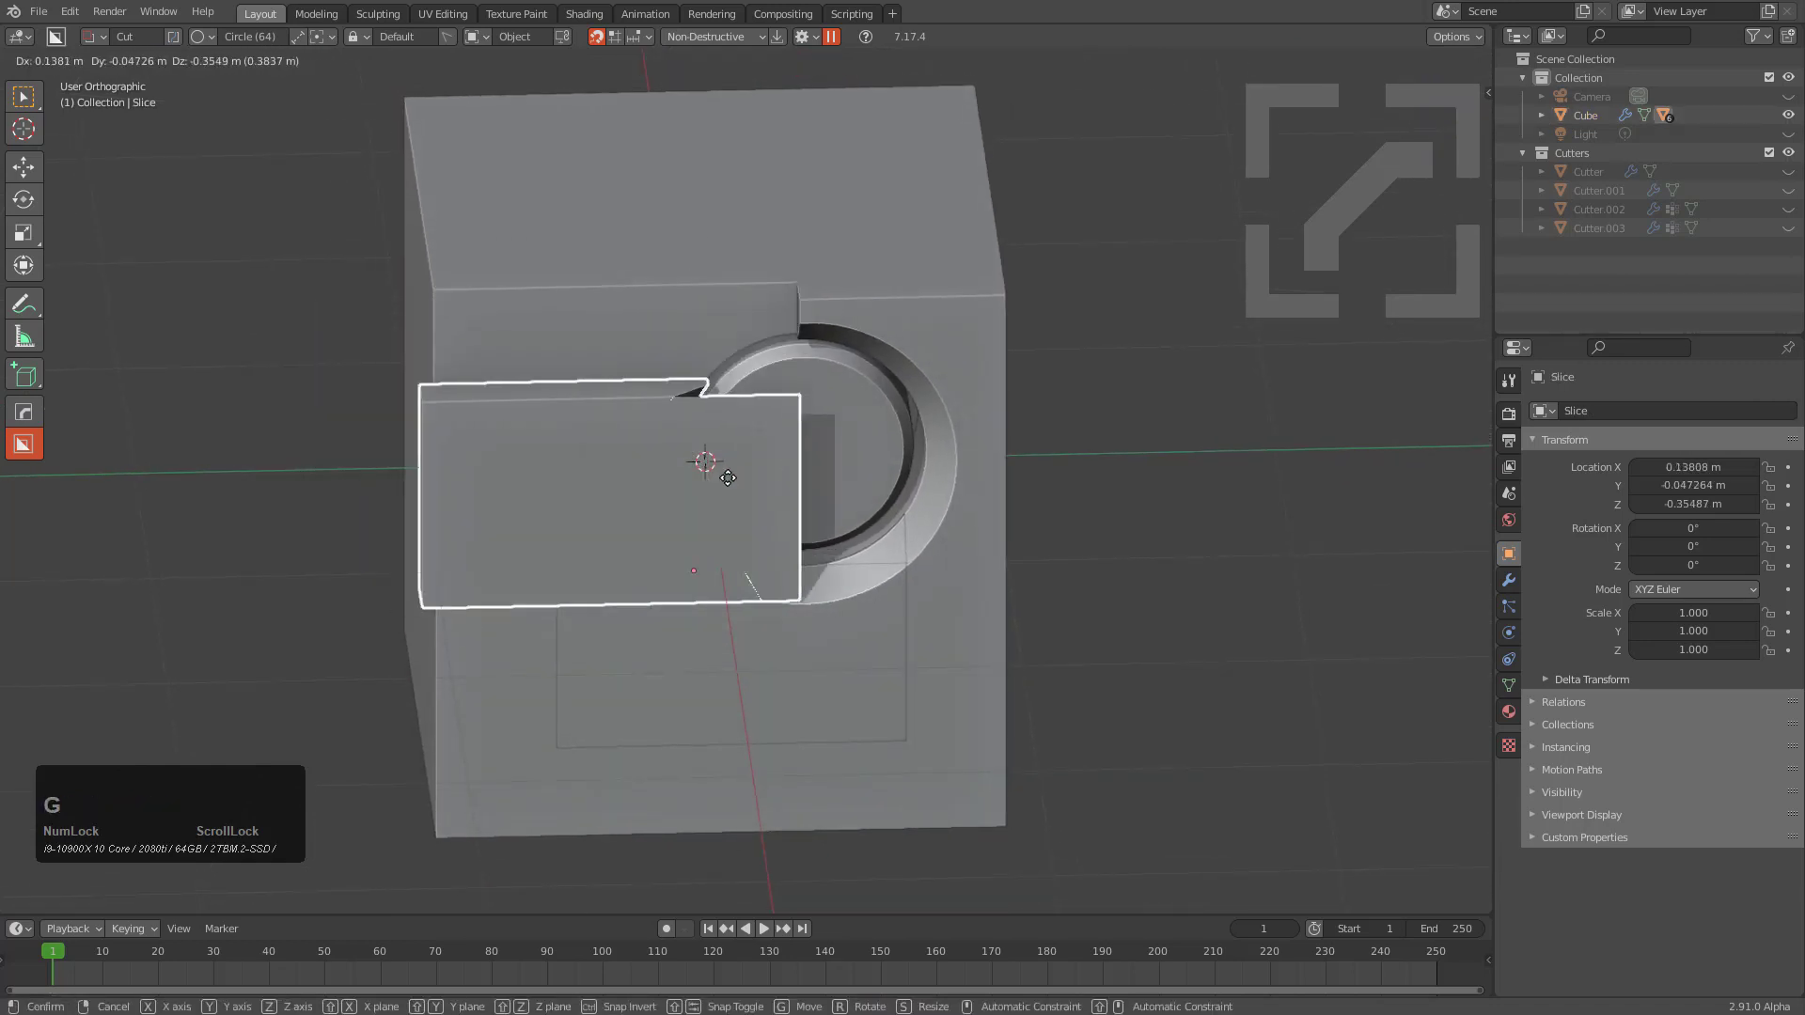
pyautogui.rightClick(713, 382)
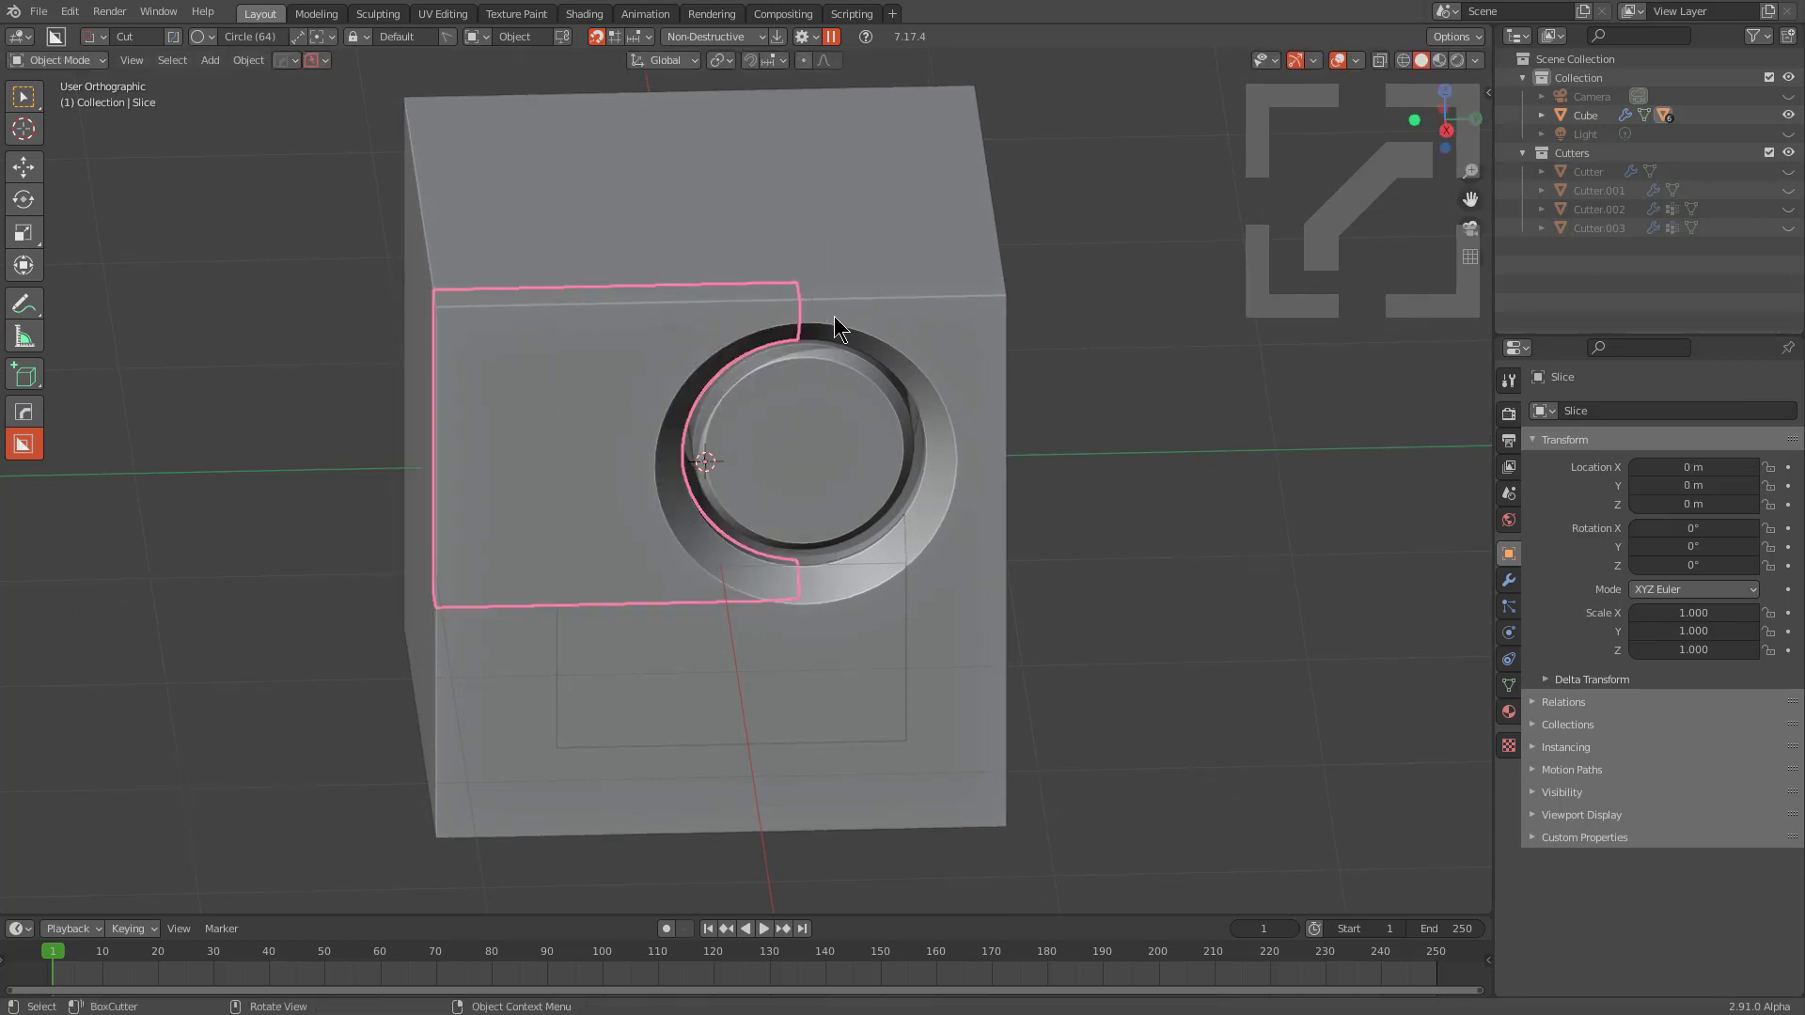
pyautogui.click(866, 363)
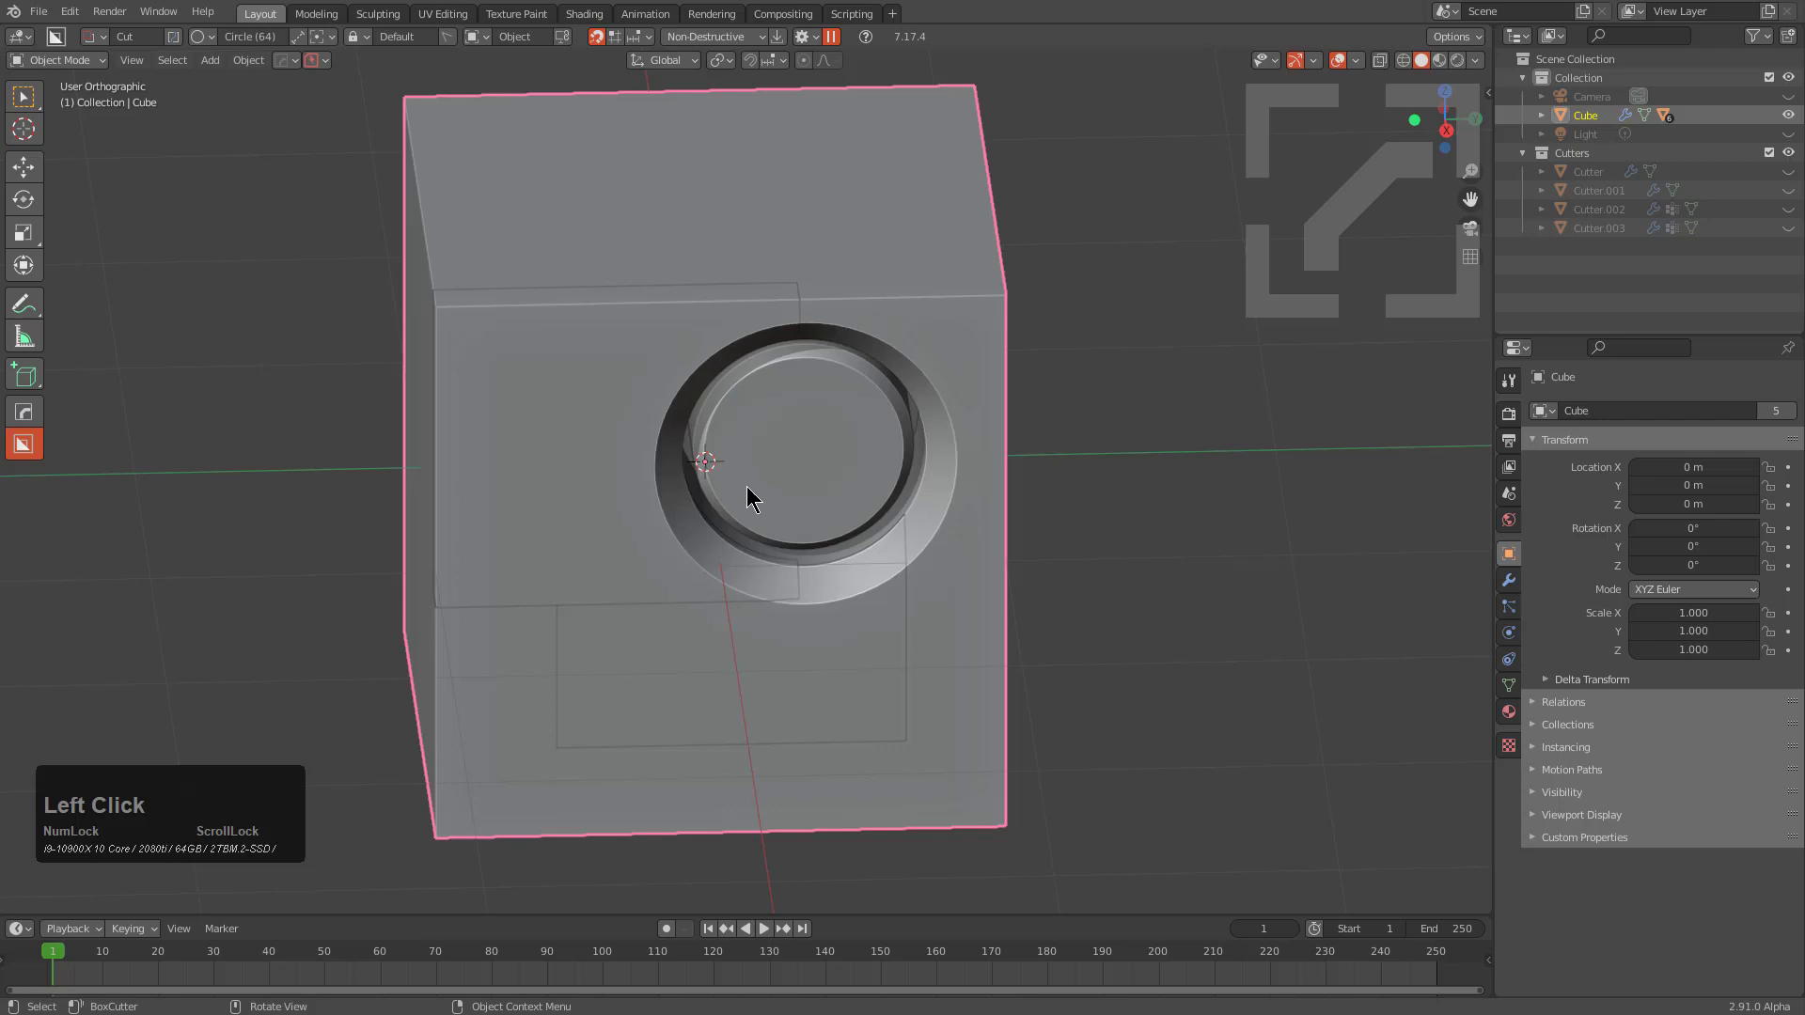
pyautogui.scroll(-2, 734, 484)
pyautogui.press('g')
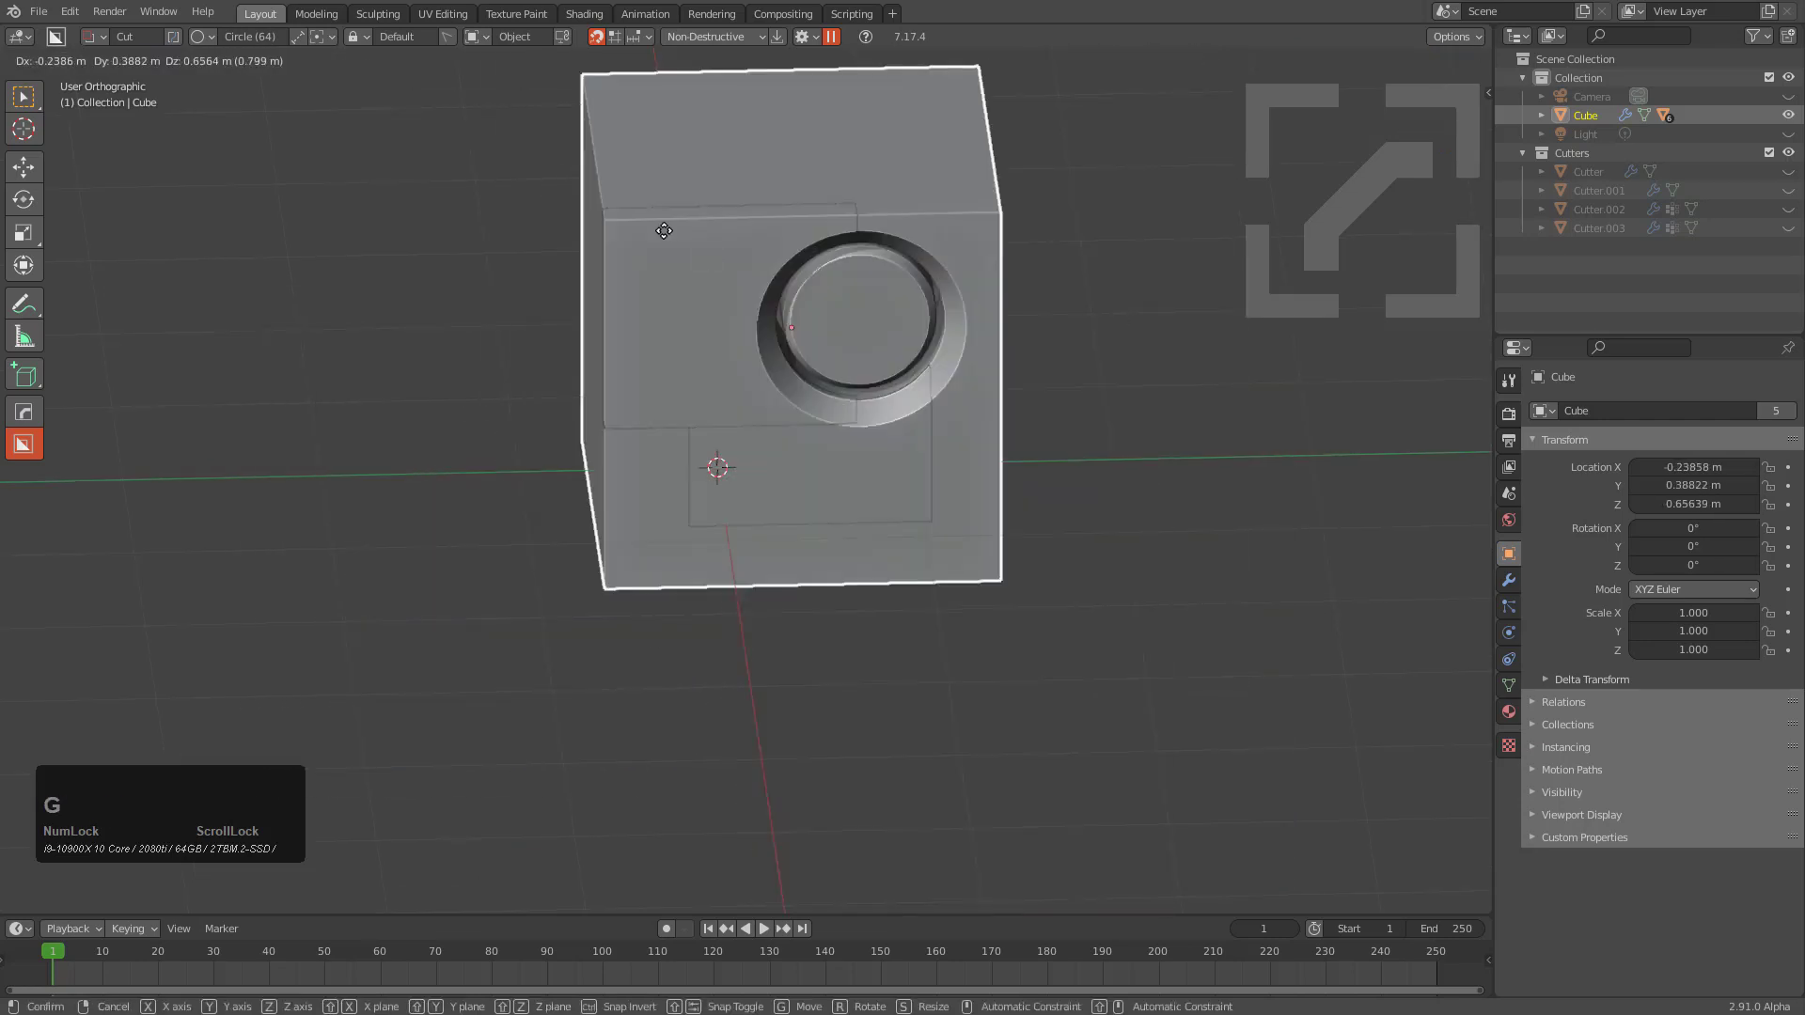
pyautogui.rightClick(1098, 461)
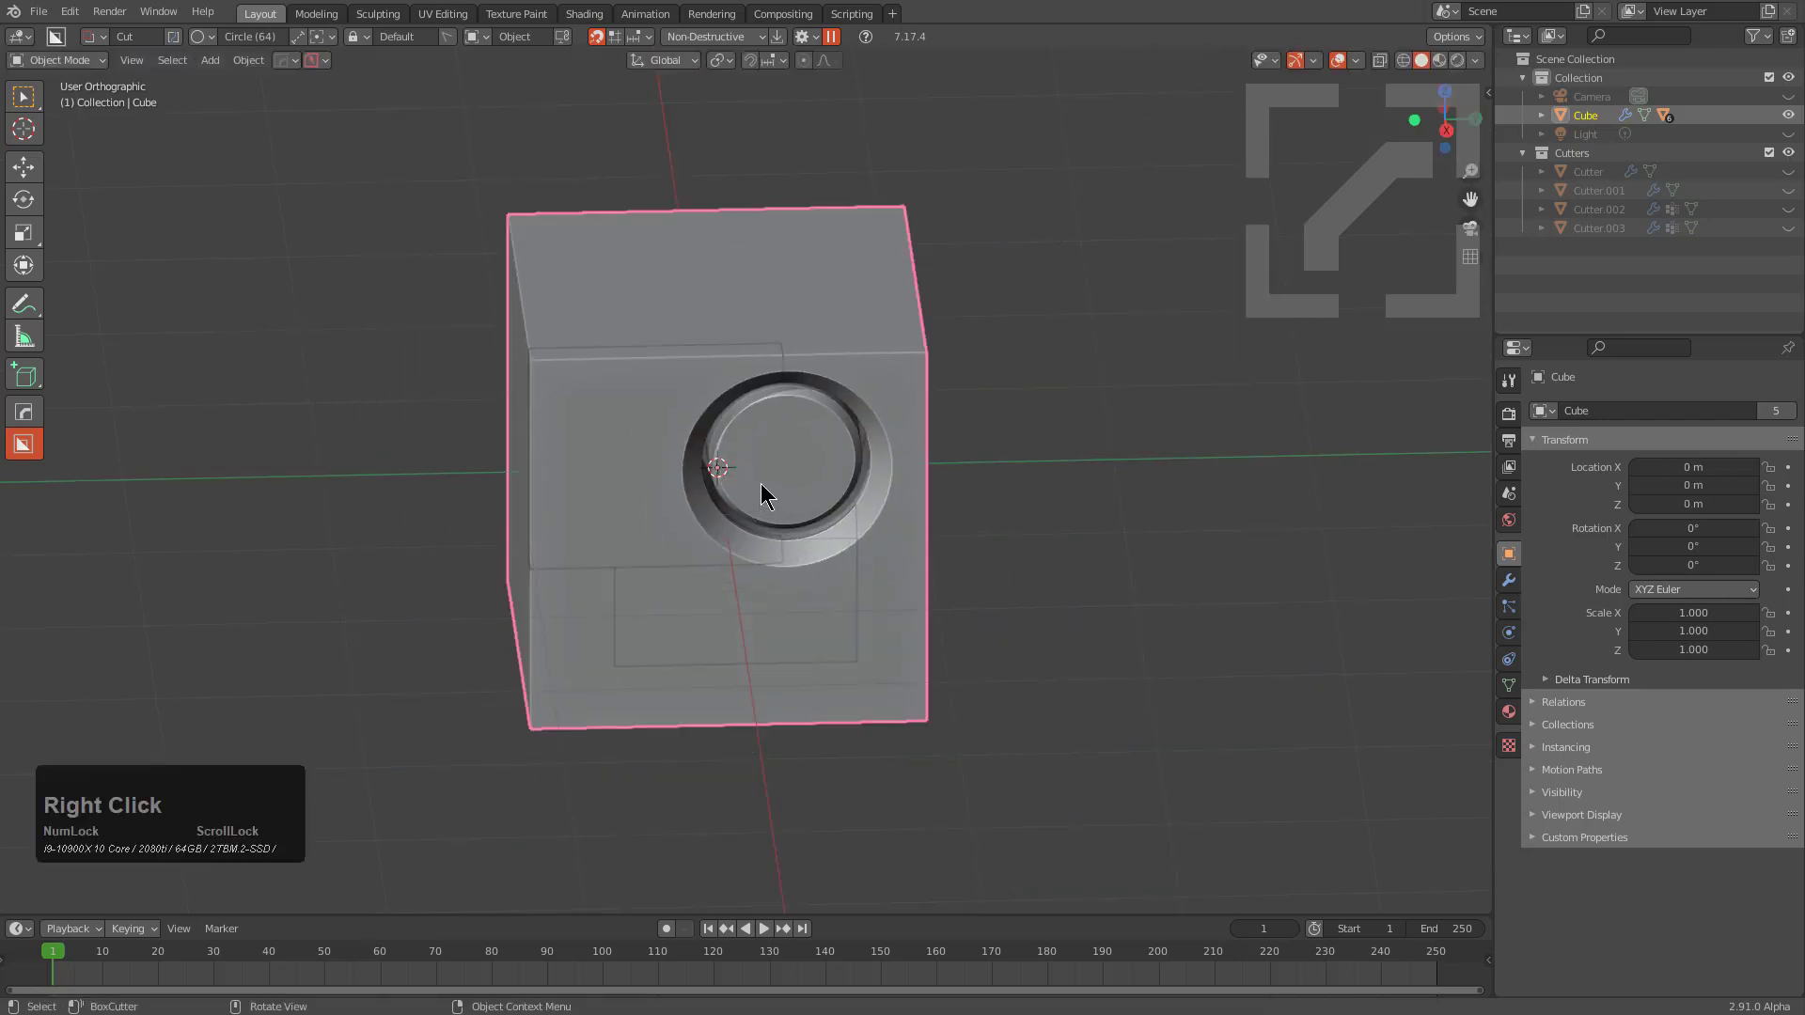
pyautogui.press('g')
pyautogui.rightClick(805, 481)
pyautogui.click(606, 465)
pyautogui.press('g')
pyautogui.rightClick(821, 707)
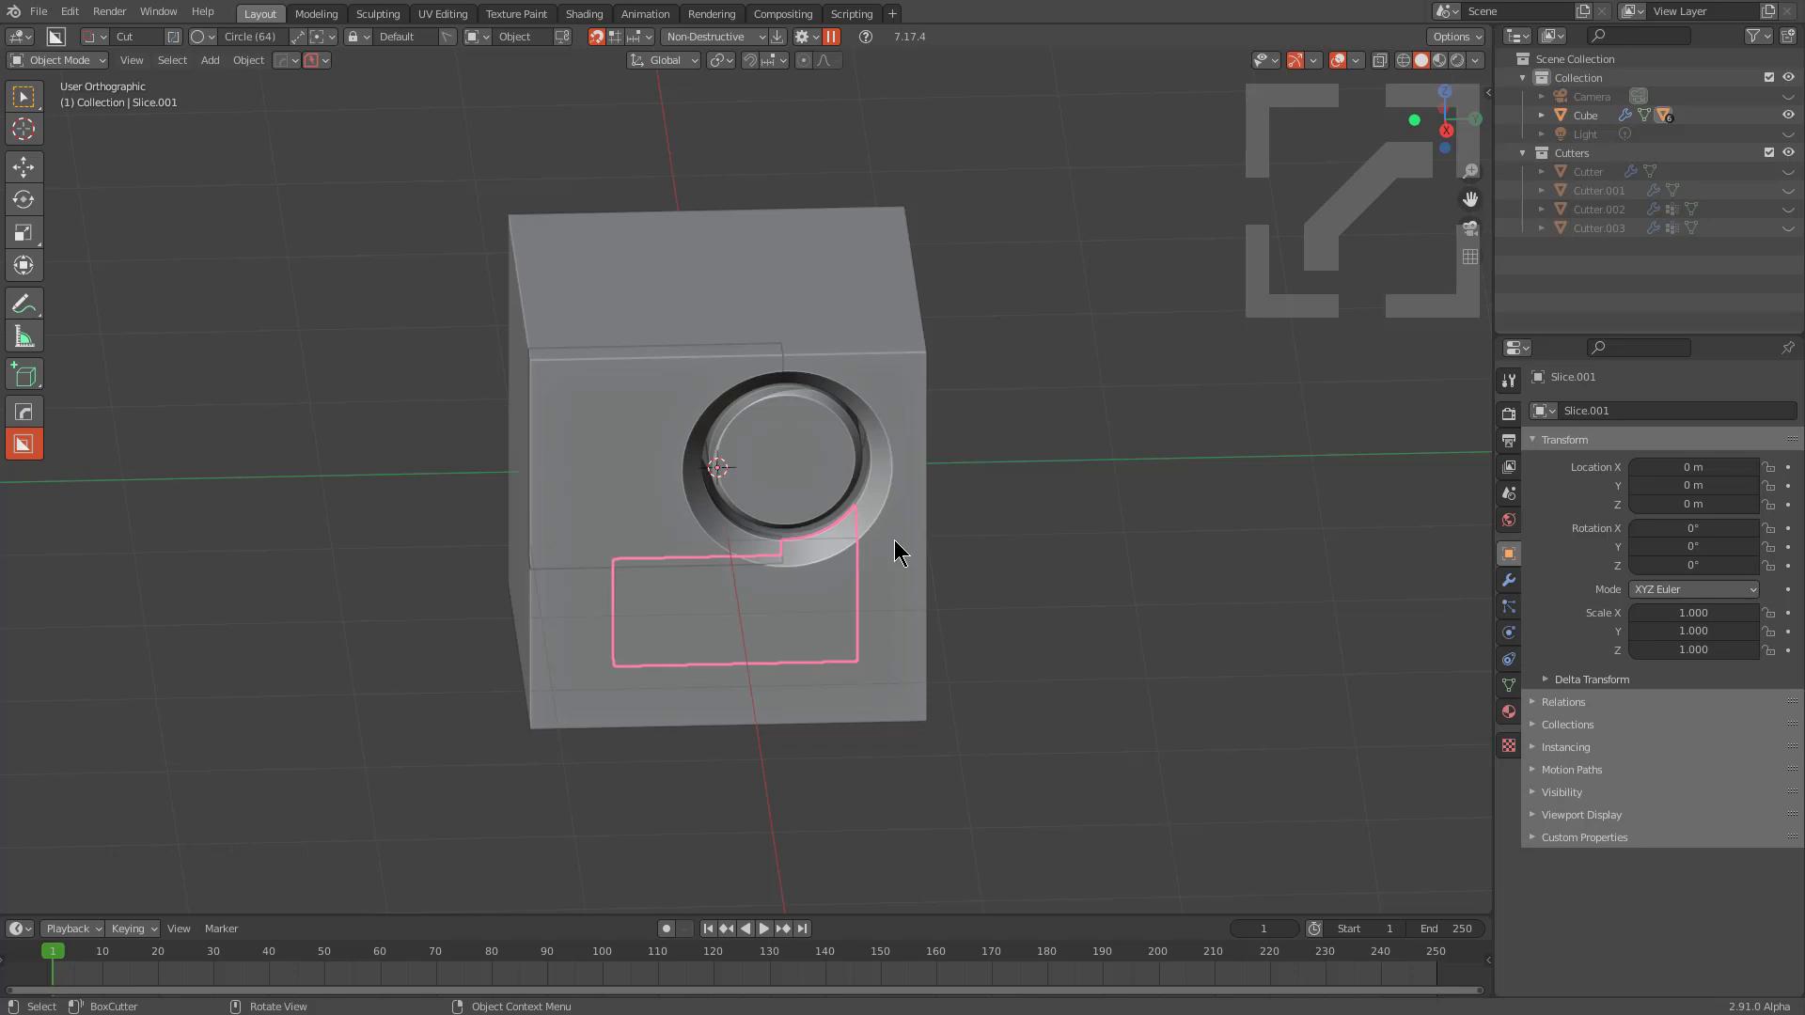
# Run Hard Ops Late Parent on the lower slice, then test-move it and cancel.
pyautogui.press('q')
pyautogui.moveTo(863, 605)
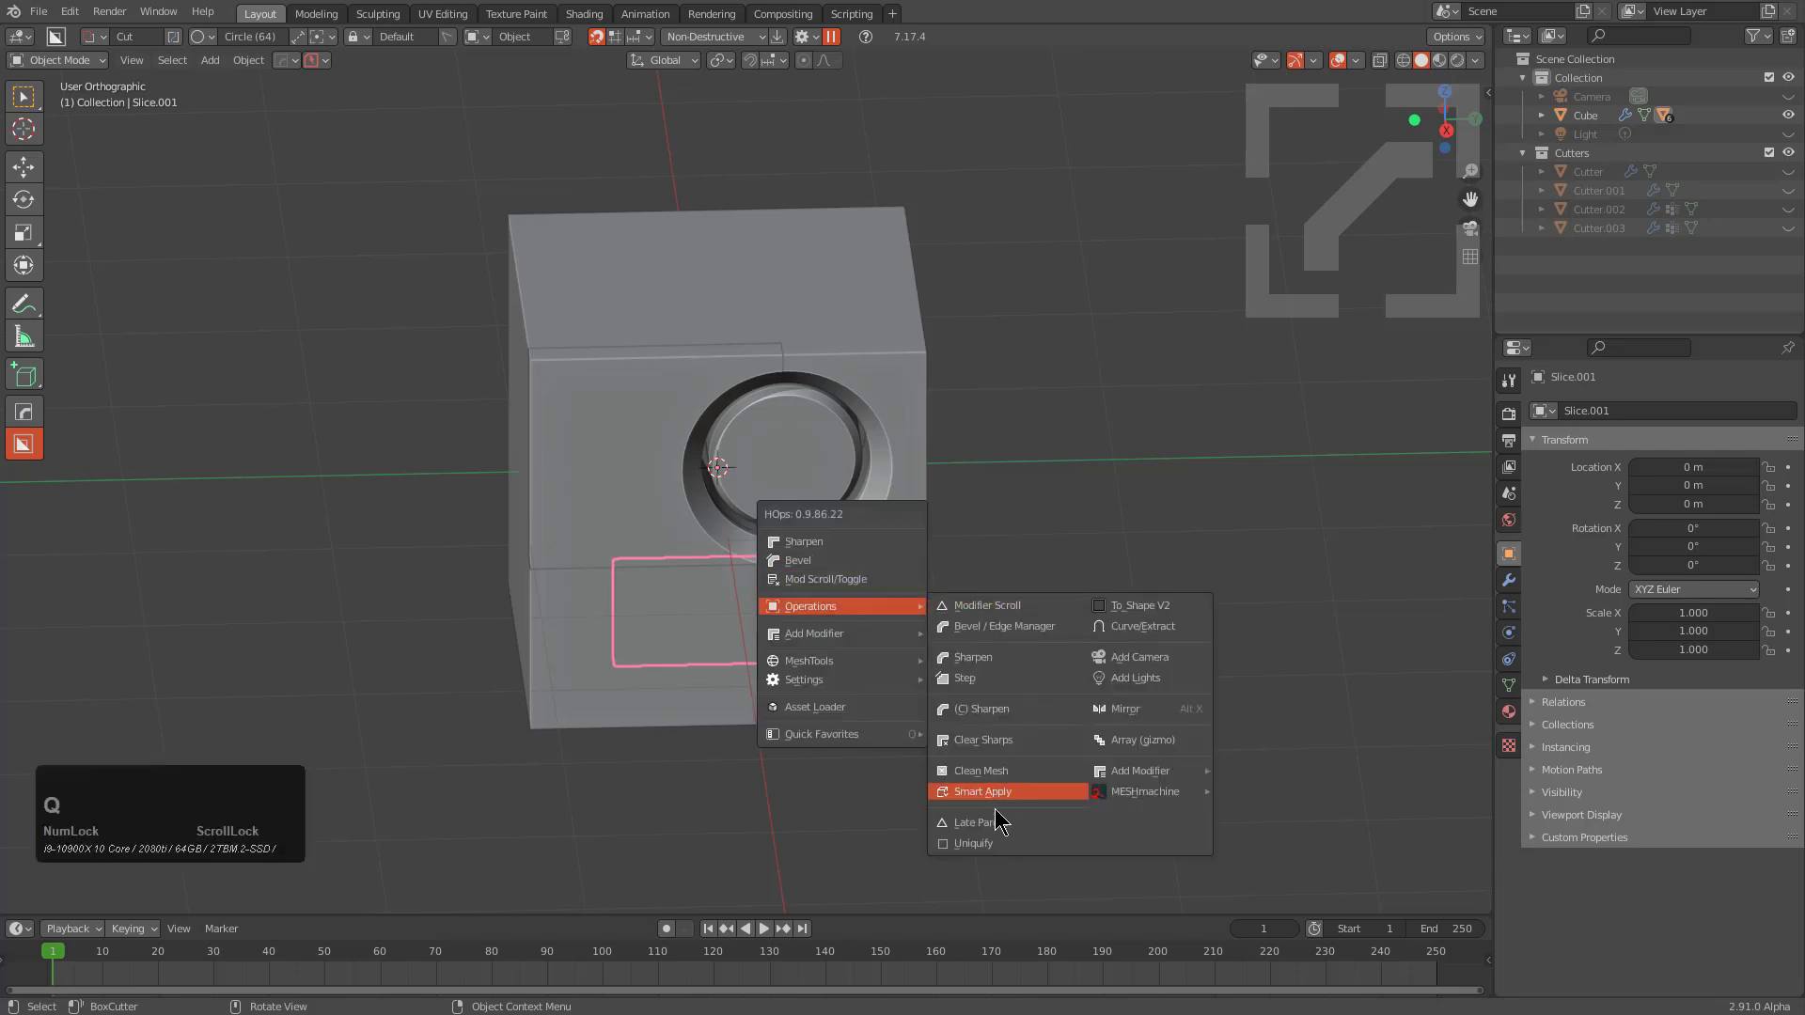
pyautogui.click(980, 822)
pyautogui.scroll(2, 829, 597)
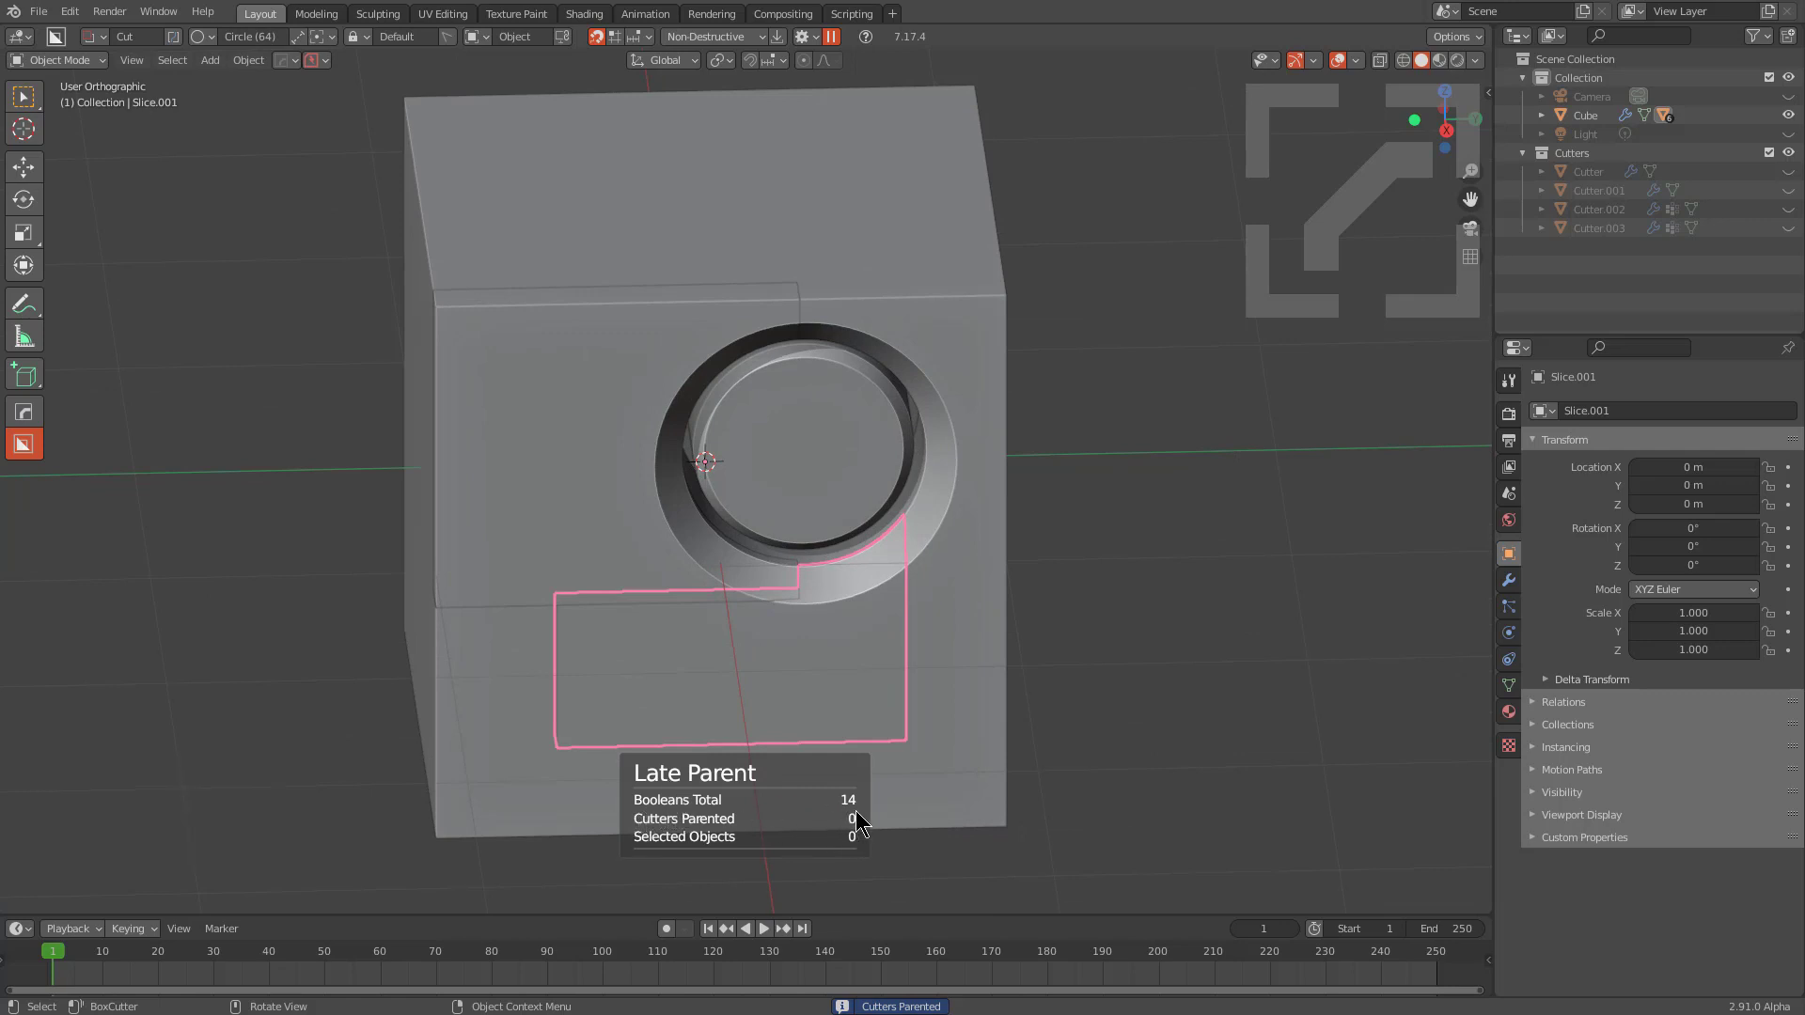
pyautogui.press('g')
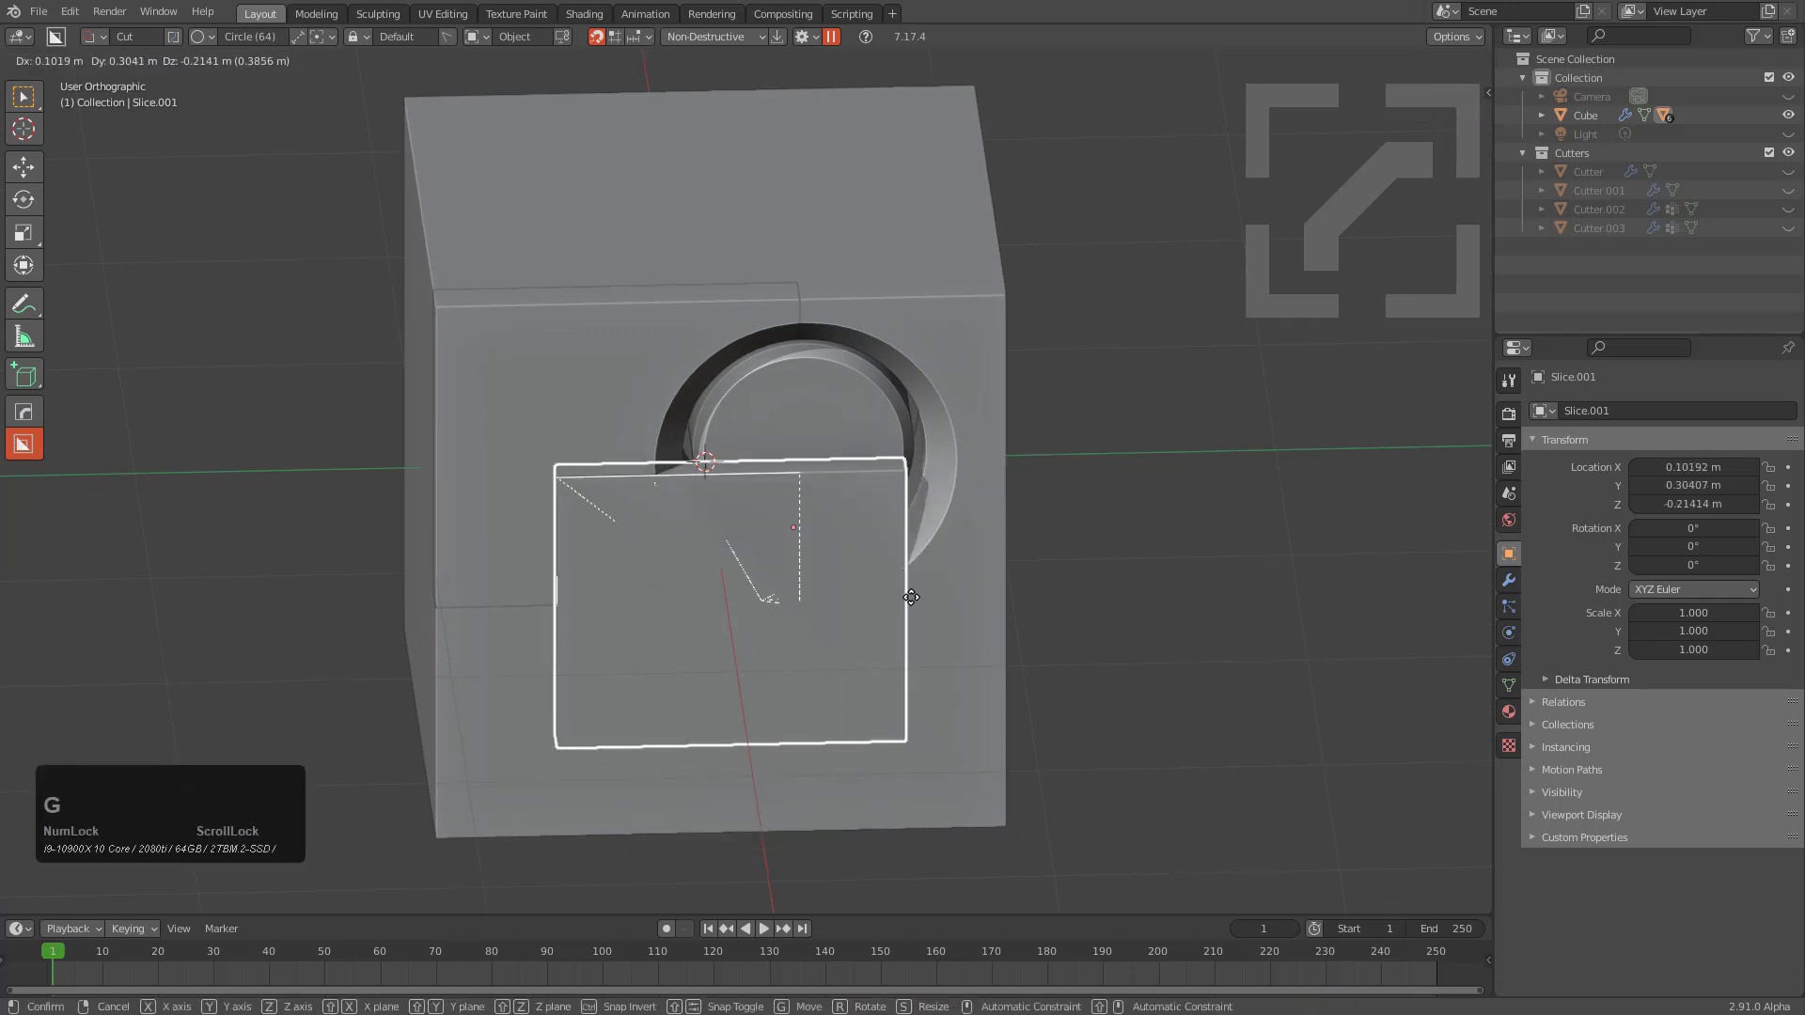
pyautogui.rightClick(613, 463)
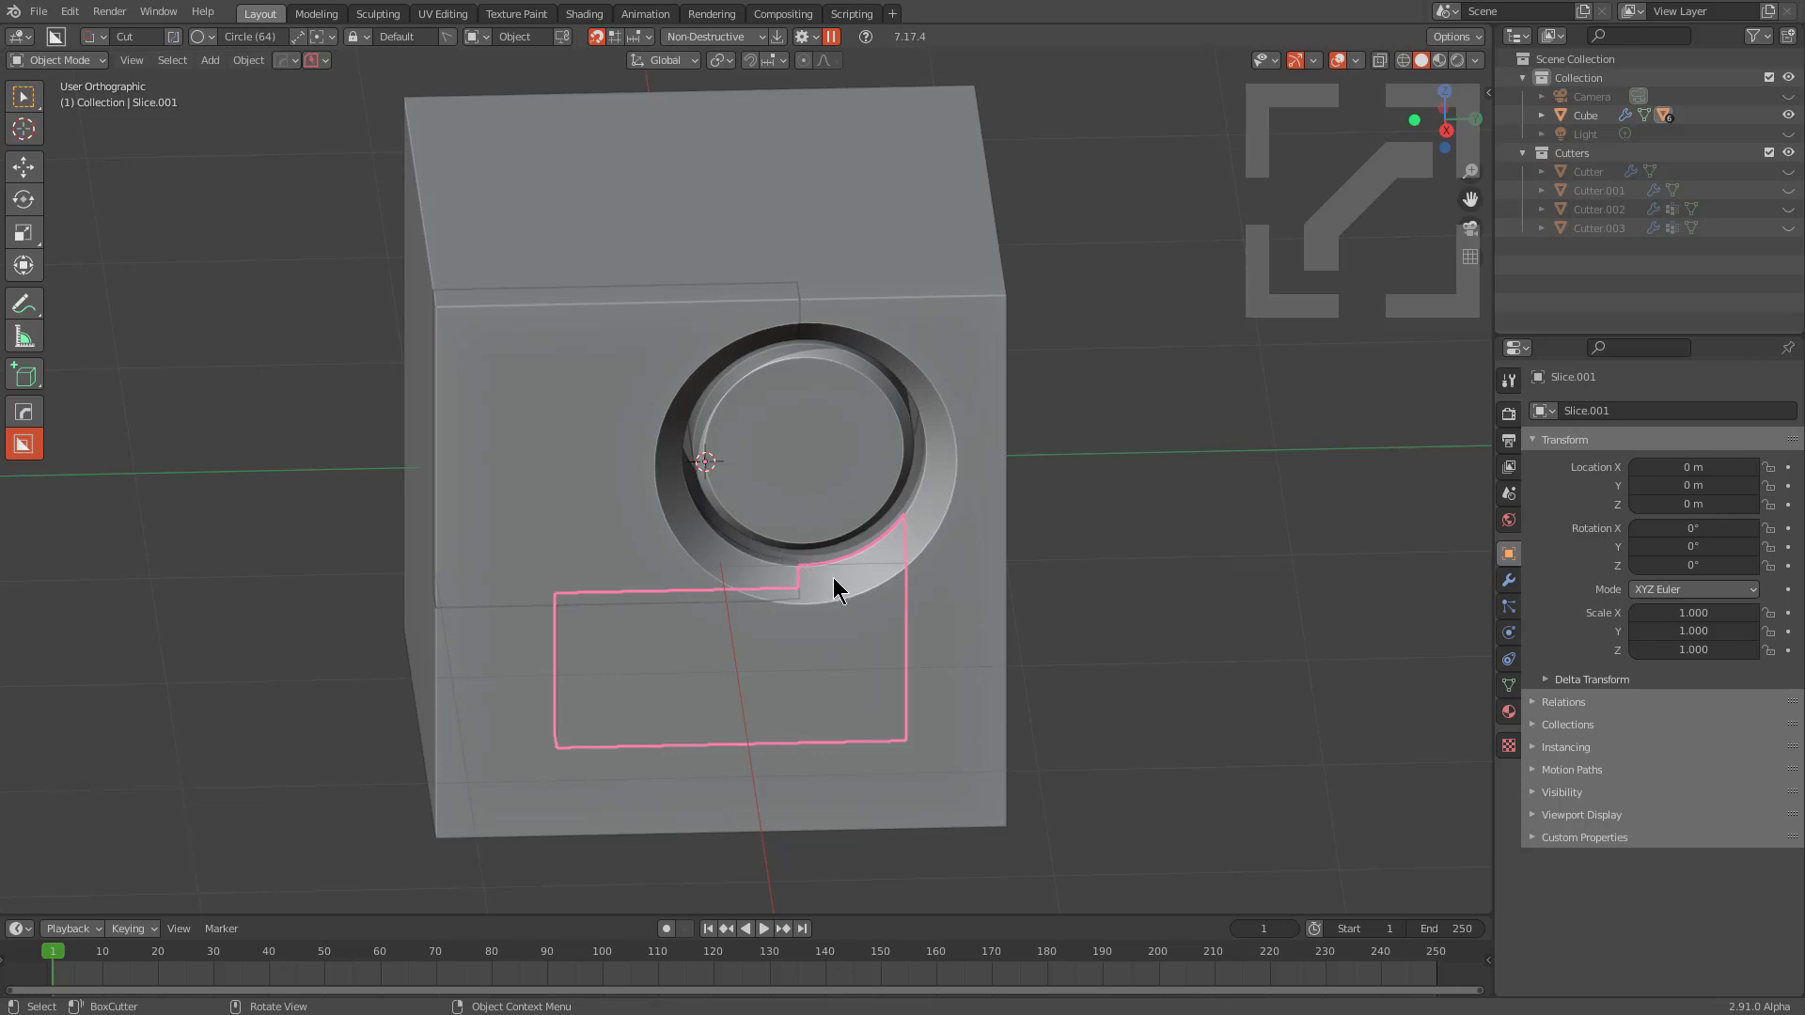
# Uniquify the lower slice's cutters, raising them from 3 to 6, then test-move and cancel.
pyautogui.moveTo(848, 573); pyautogui.dragTo(907, 611, button='middle')
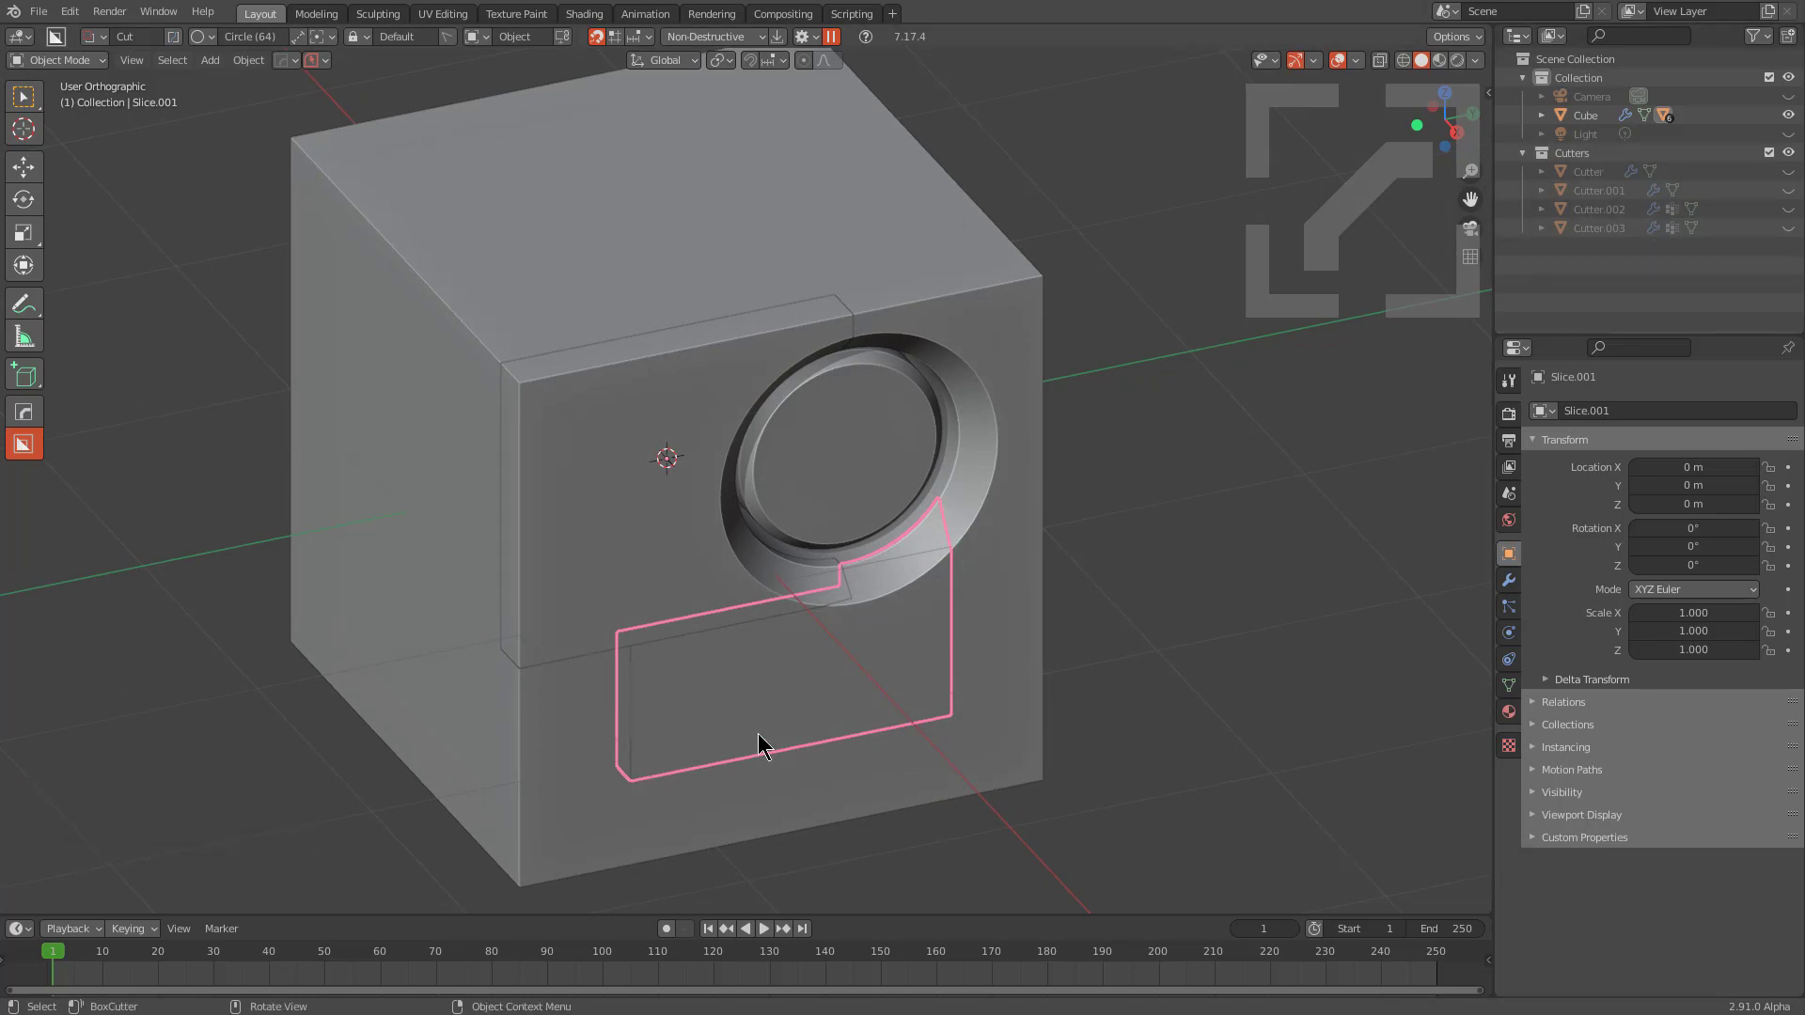
pyautogui.press('q')
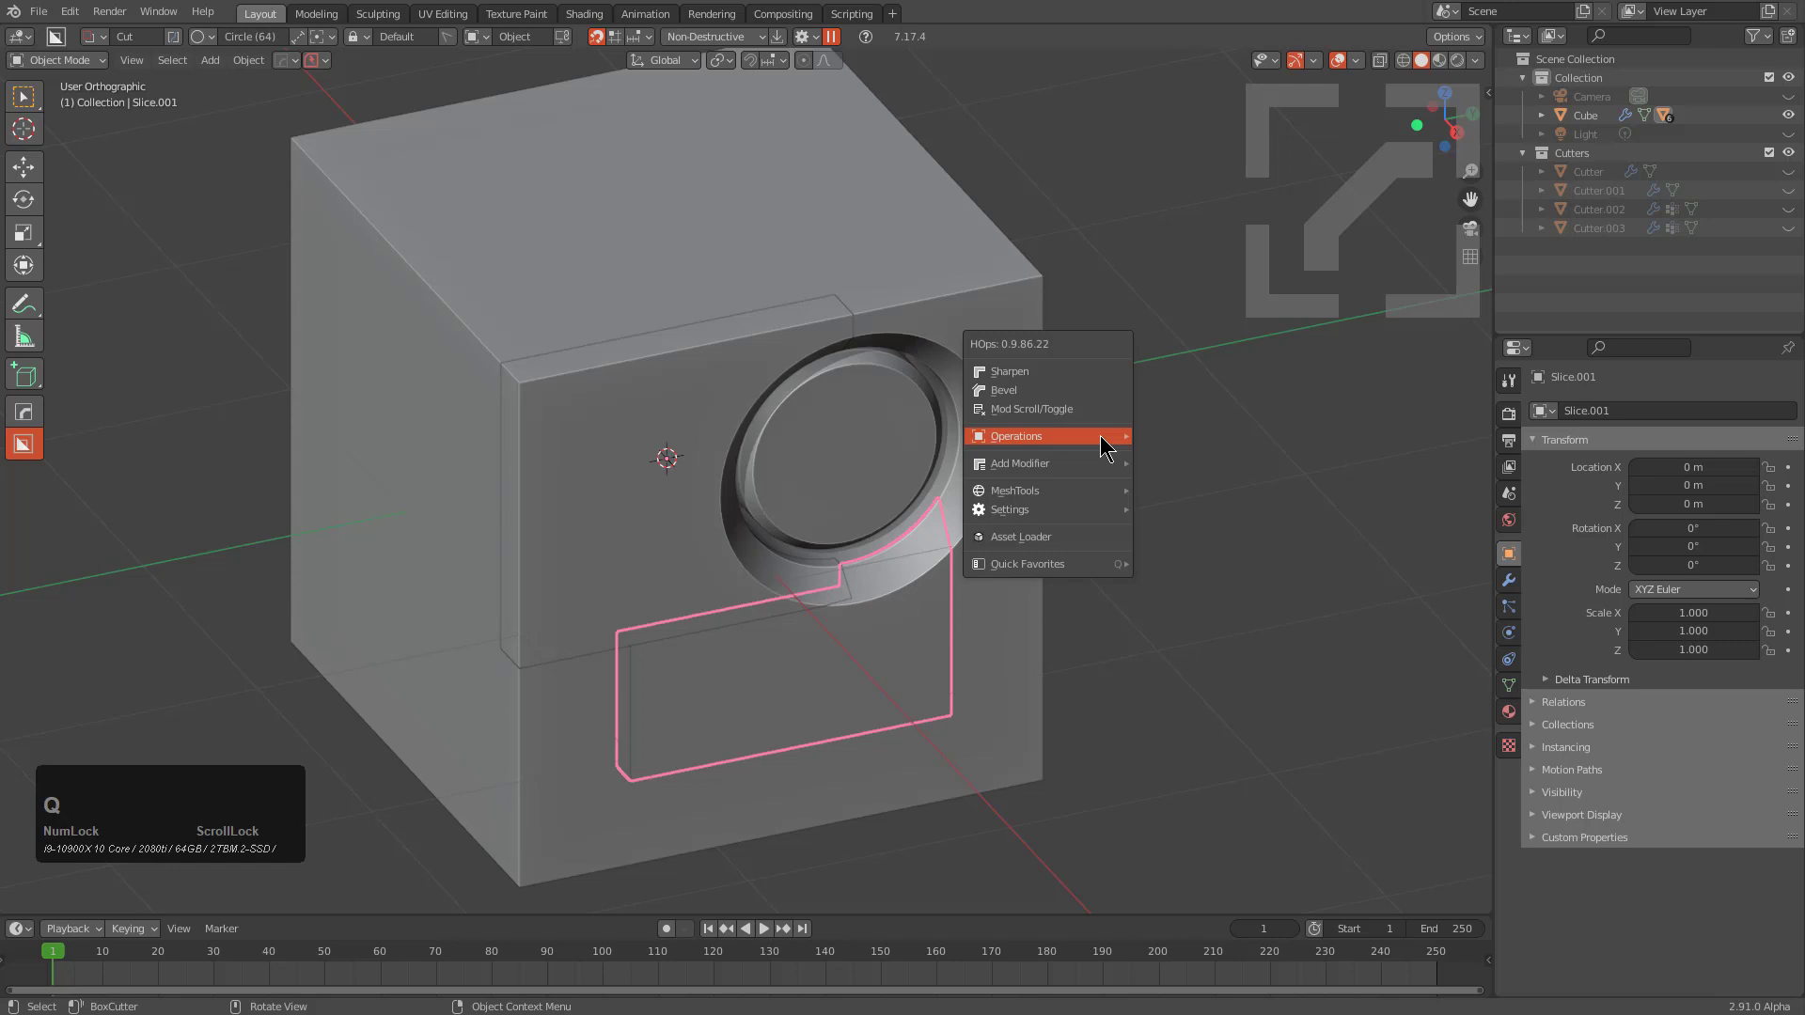
pyautogui.moveTo(1100, 436)
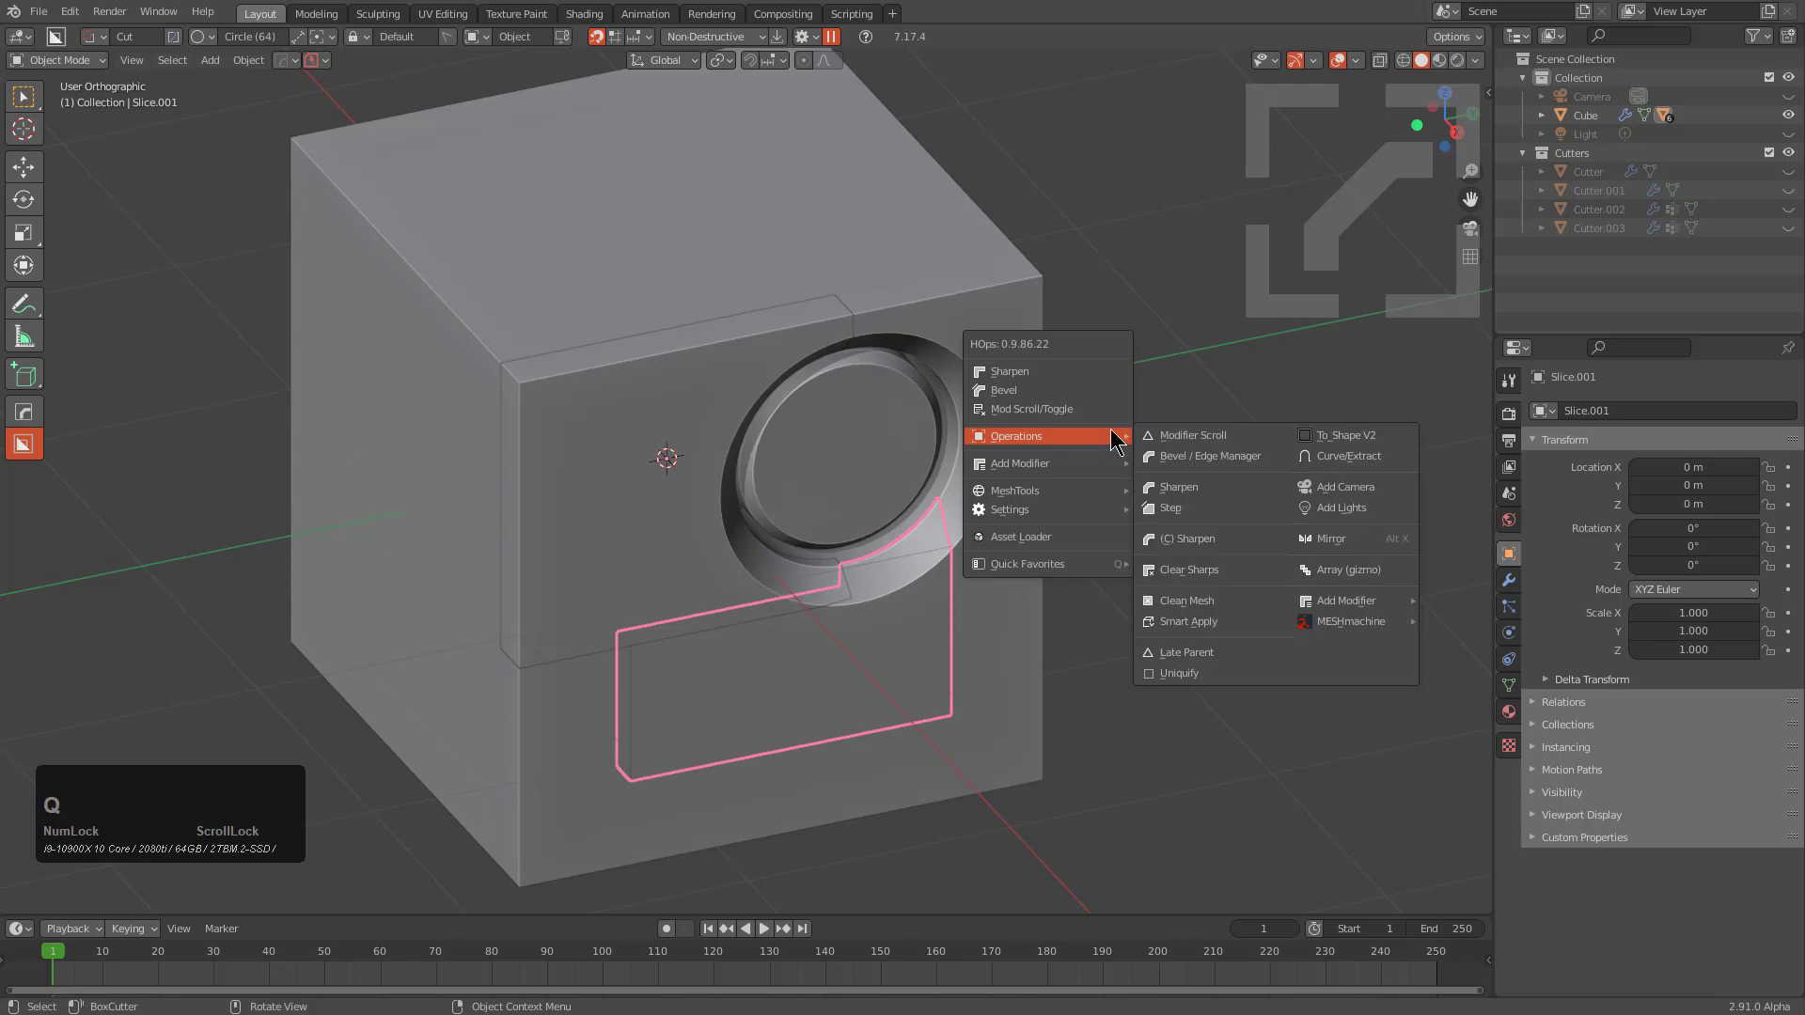
pyautogui.click(1180, 675)
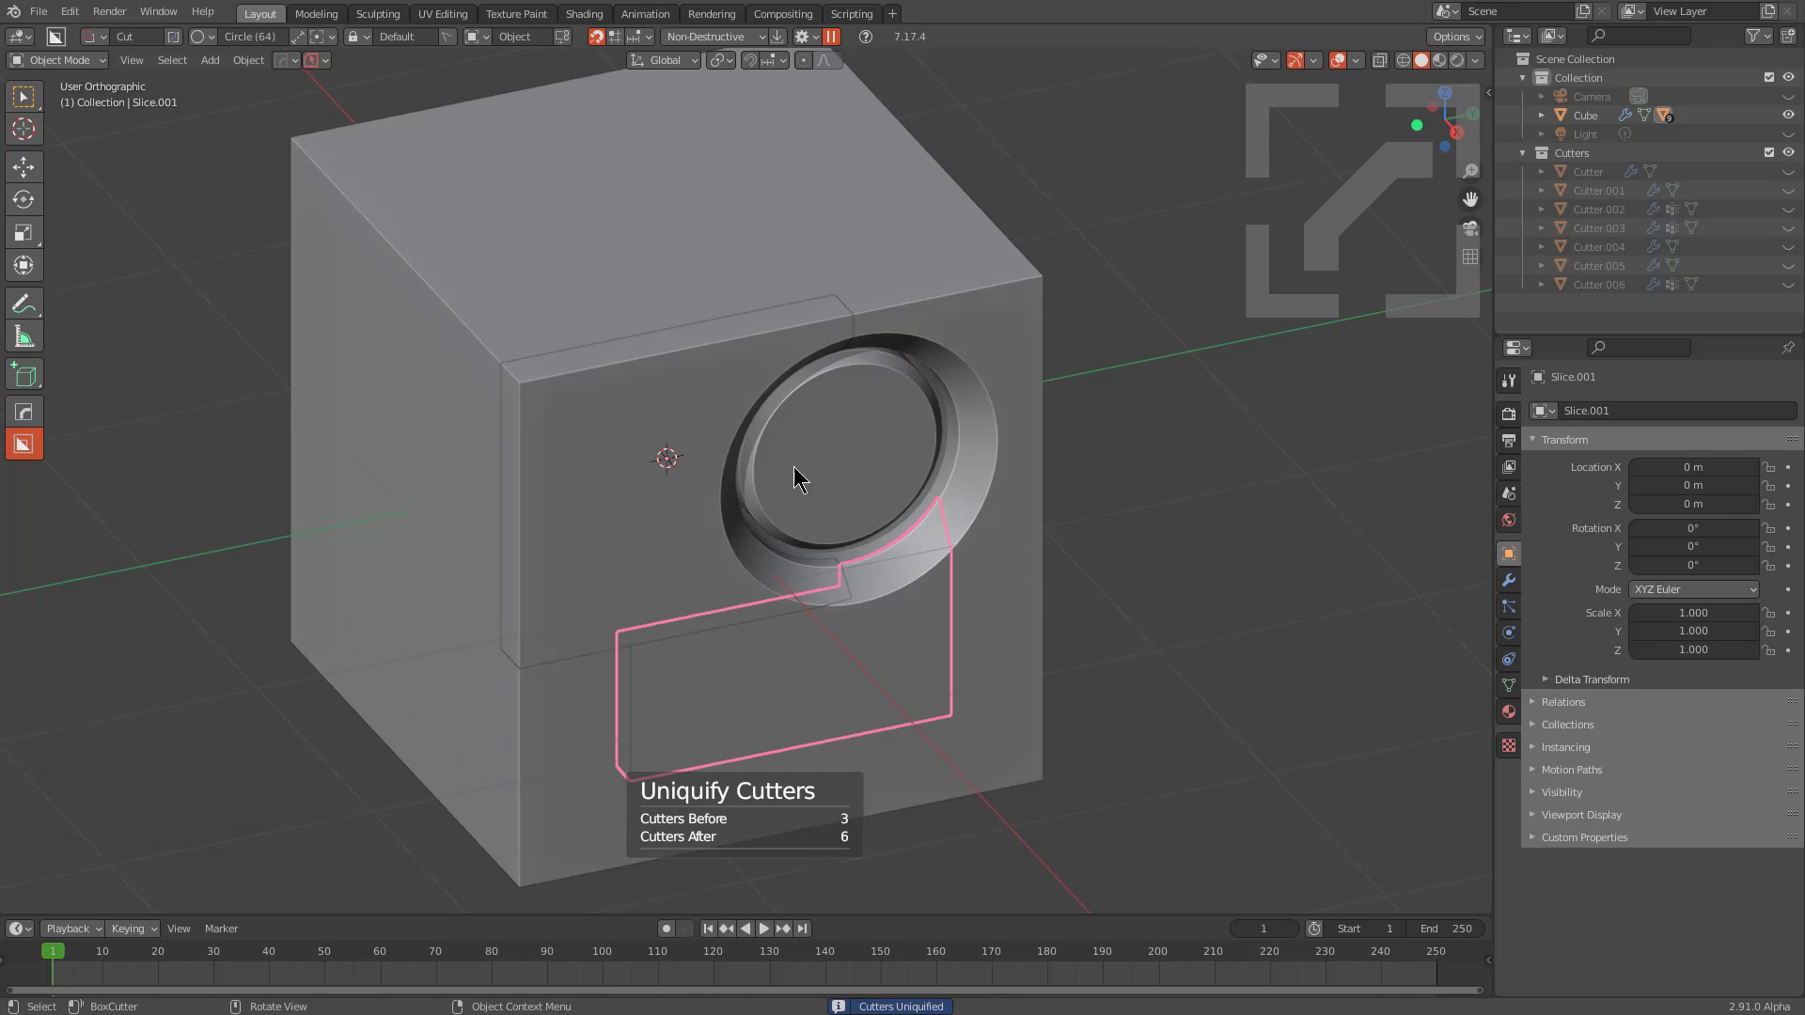
pyautogui.press('g')
pyautogui.rightClick(843, 620)
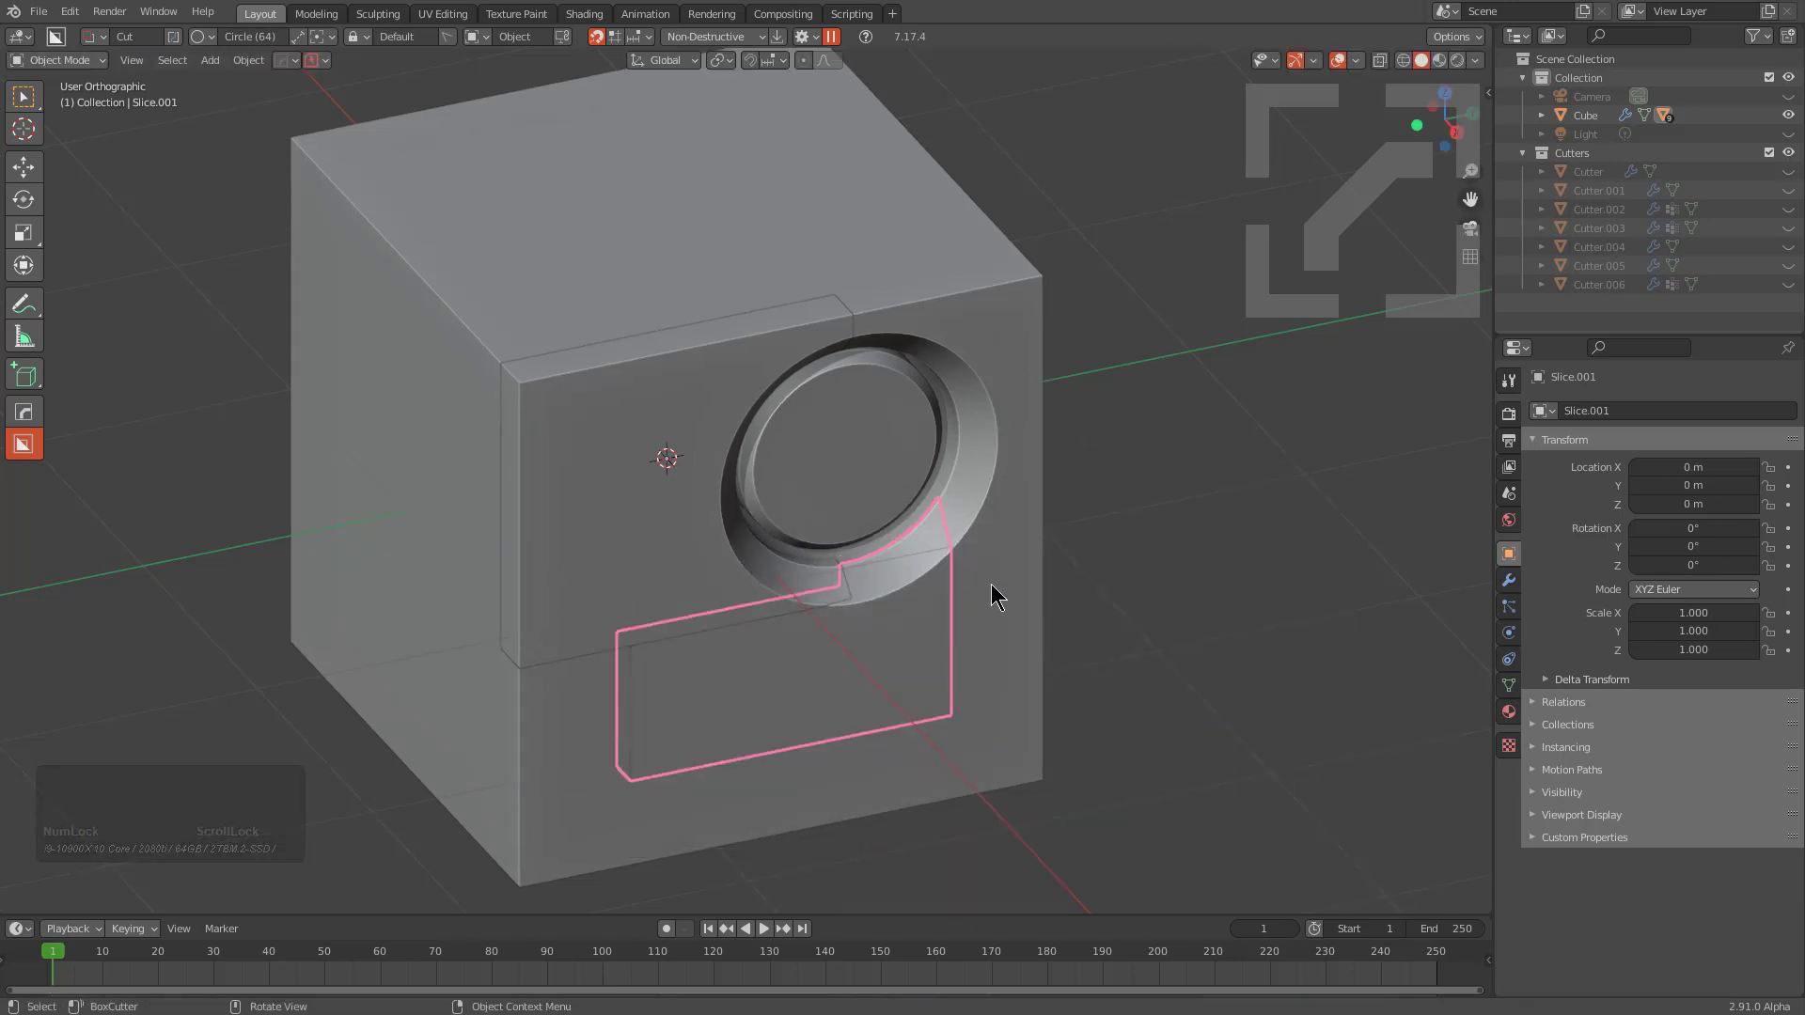
# Use Mod Scroll/Toggle to select Cutter.006, the circular recess cutter.
pyautogui.middleClick(1019, 551)
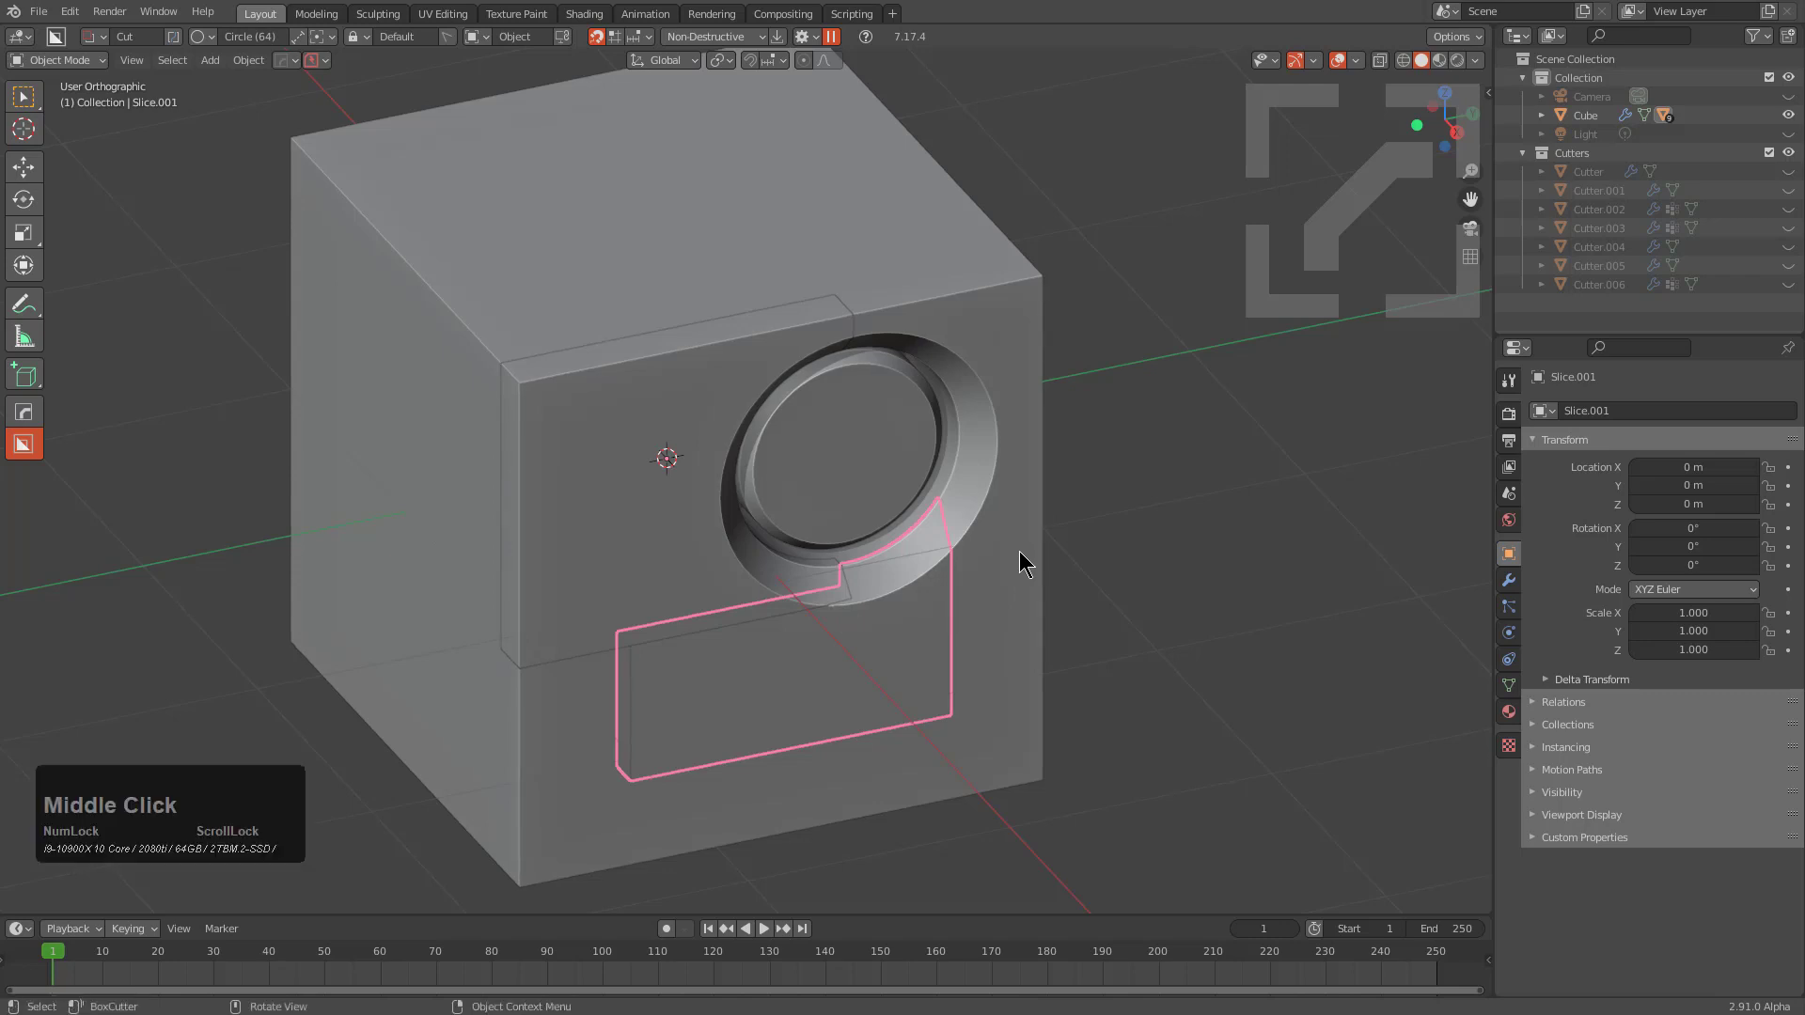
pyautogui.press('q')
pyautogui.click(974, 532)
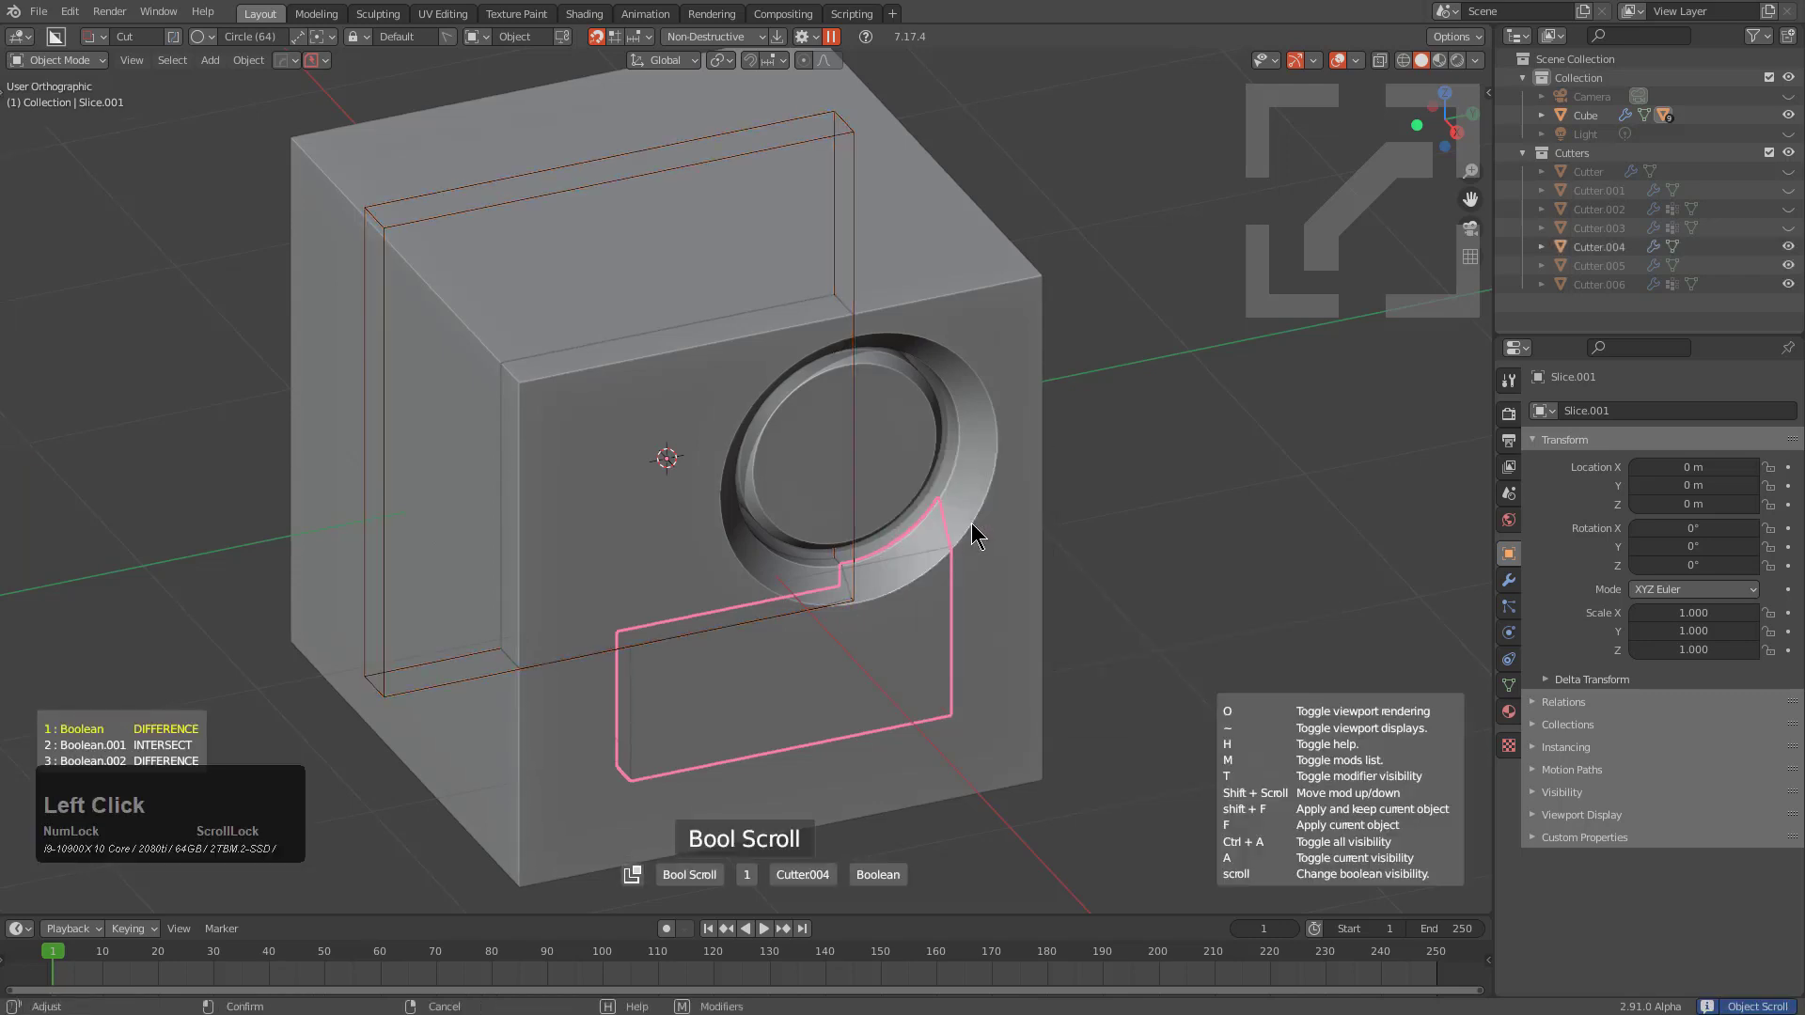
pyautogui.scroll(-1, 976, 532)
pyautogui.click(978, 532)
# Bevel Cutter.006 with a width of 0.035.
pyautogui.press('q')
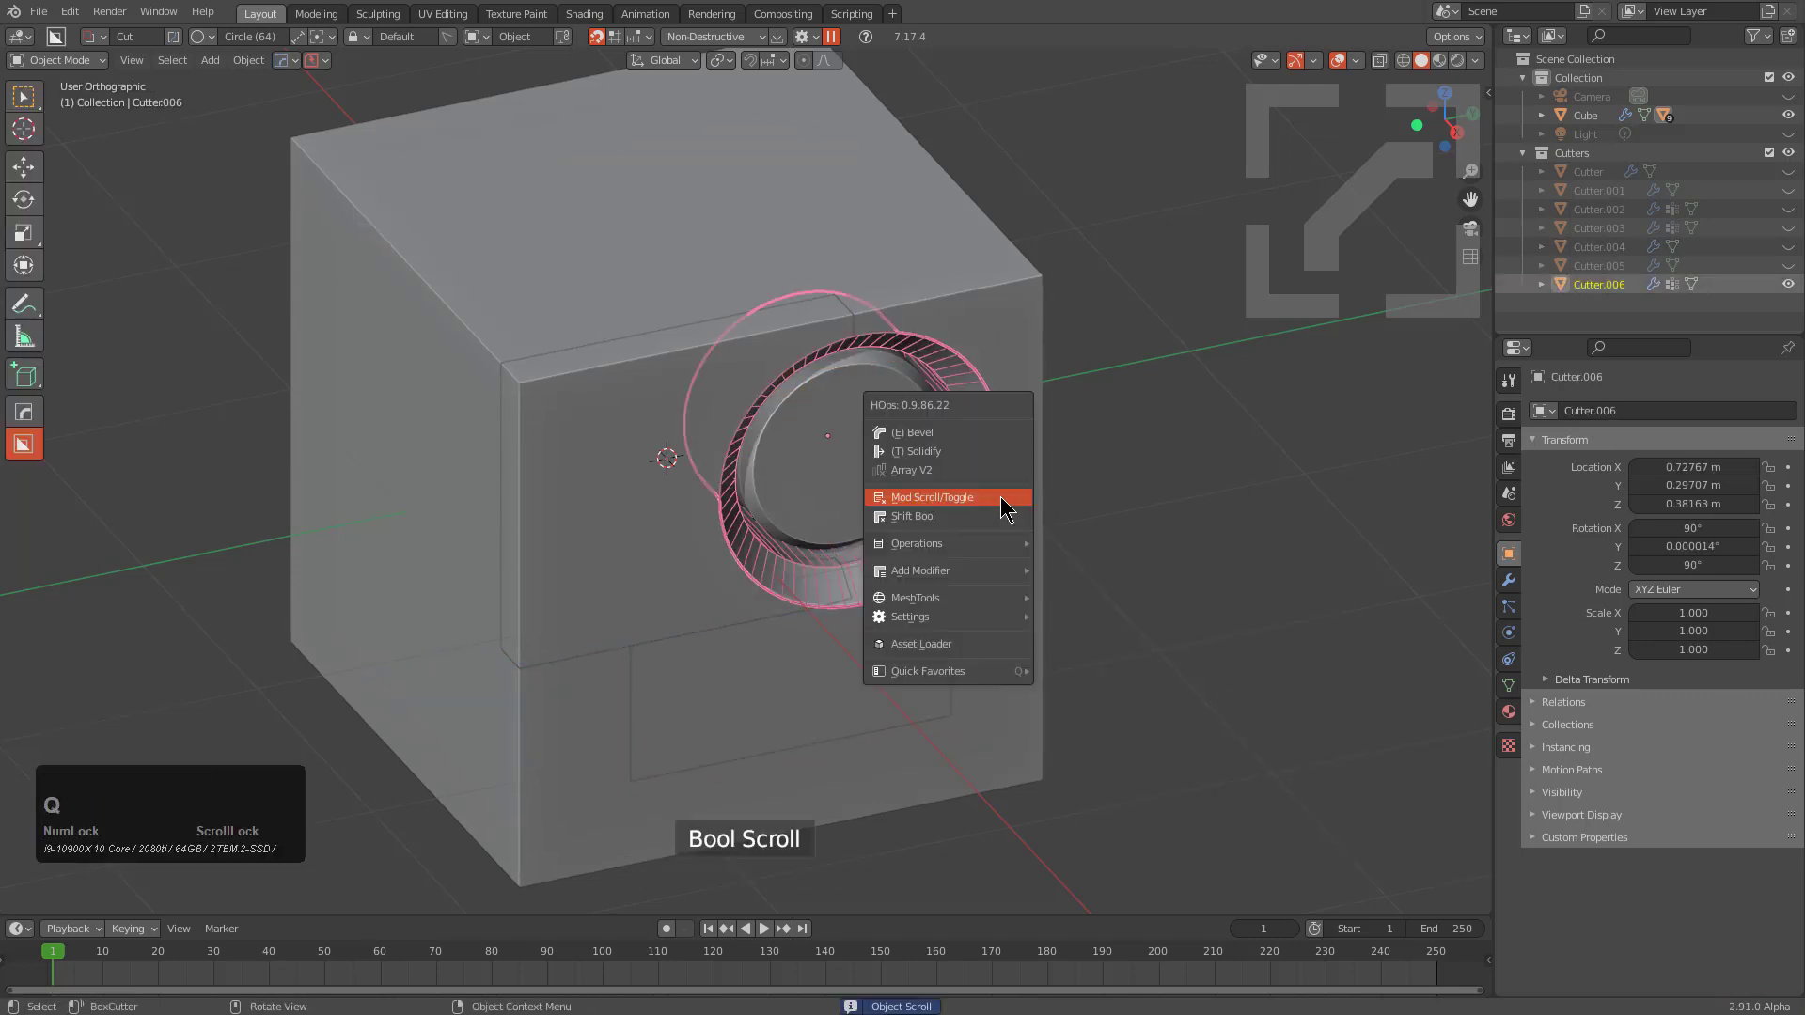
pyautogui.click(982, 445)
pyautogui.moveTo(1059, 476)
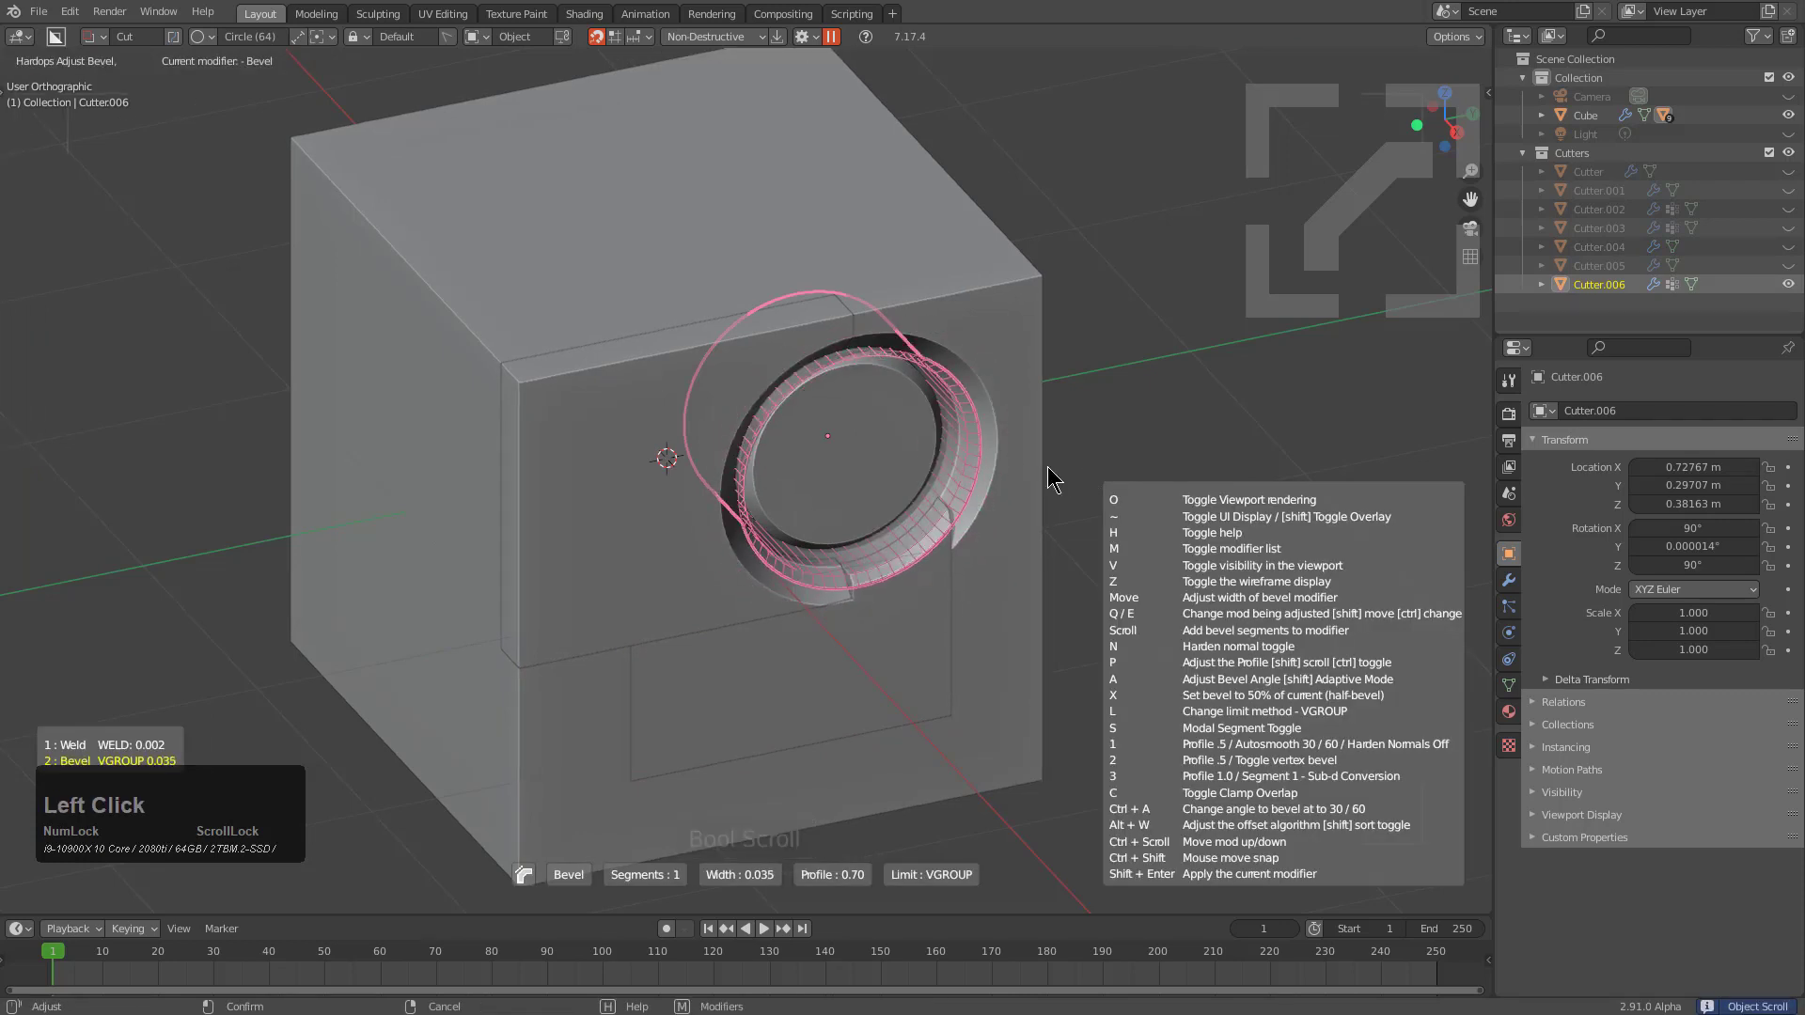
pyautogui.click(1069, 479)
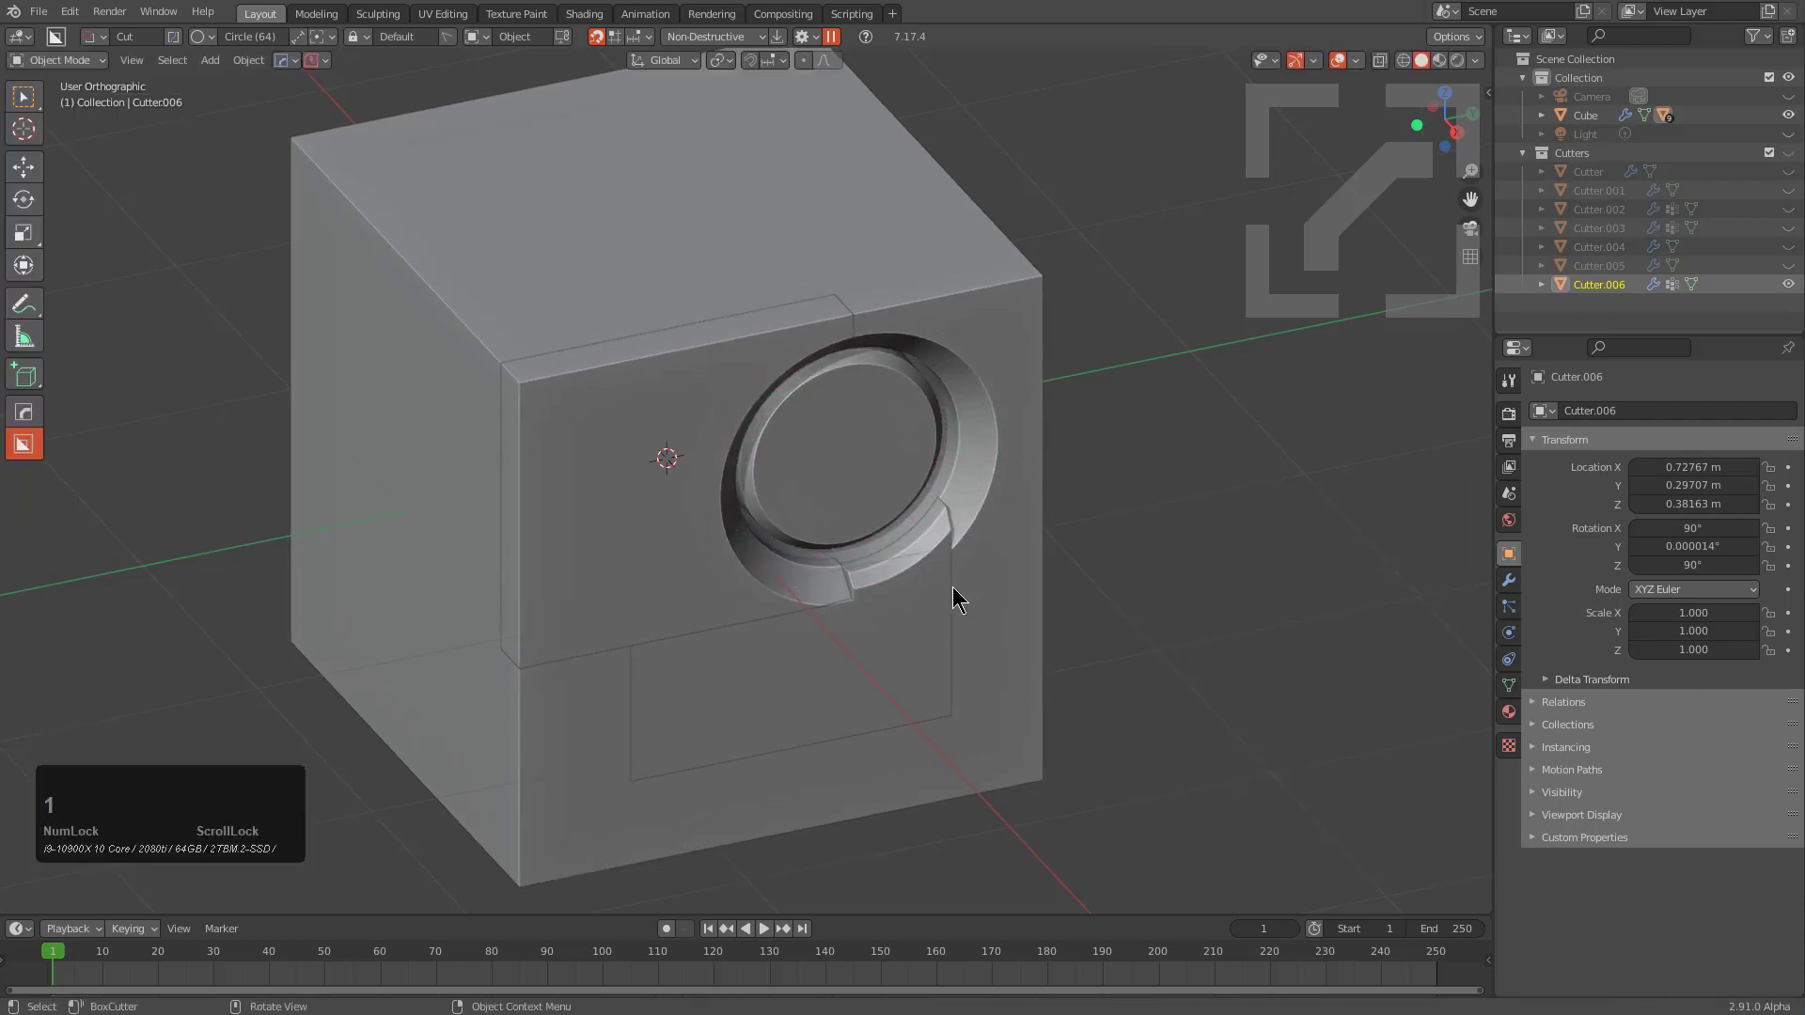
pyautogui.moveTo(955, 600); pyautogui.dragTo(737, 604, button='middle')
pyautogui.click(837, 650)
# Run Late Parent on the upper front slice (16 booleans, 0 parented), test-moving it back into place.
pyautogui.press('g')
pyautogui.rightClick(995, 624)
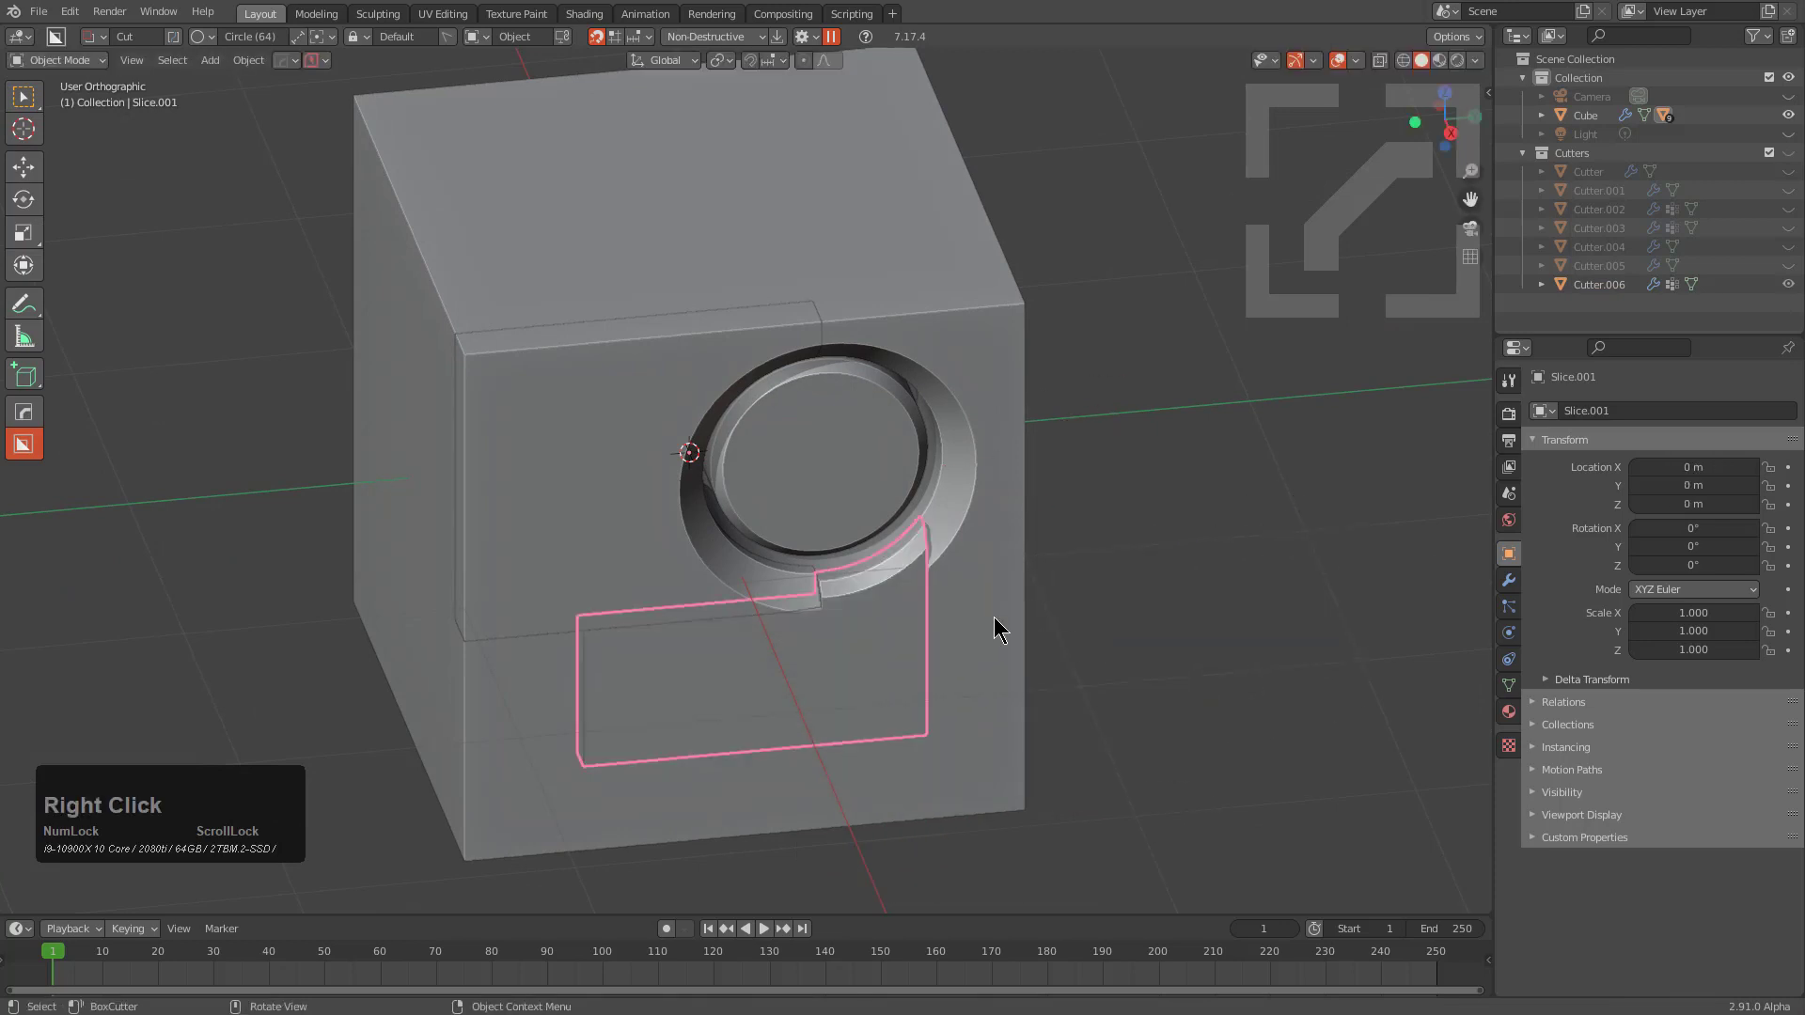
pyautogui.click(541, 533)
pyautogui.press('g')
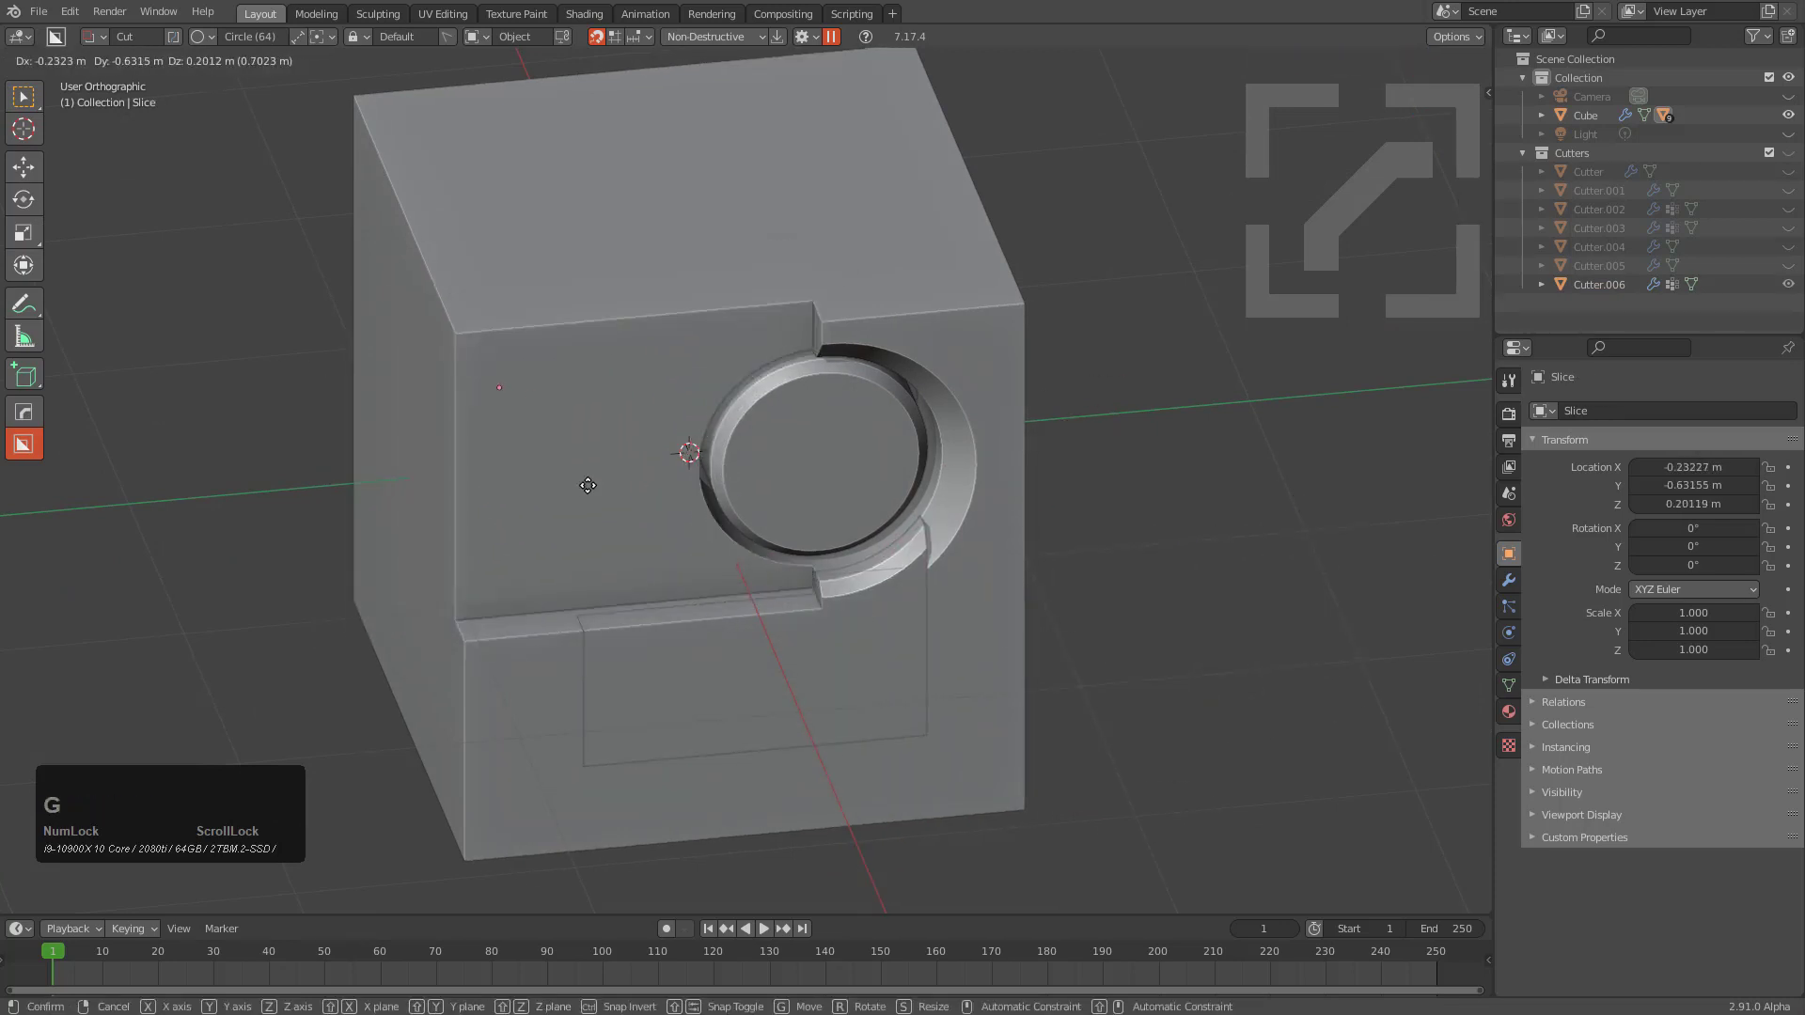
pyautogui.rightClick(753, 527)
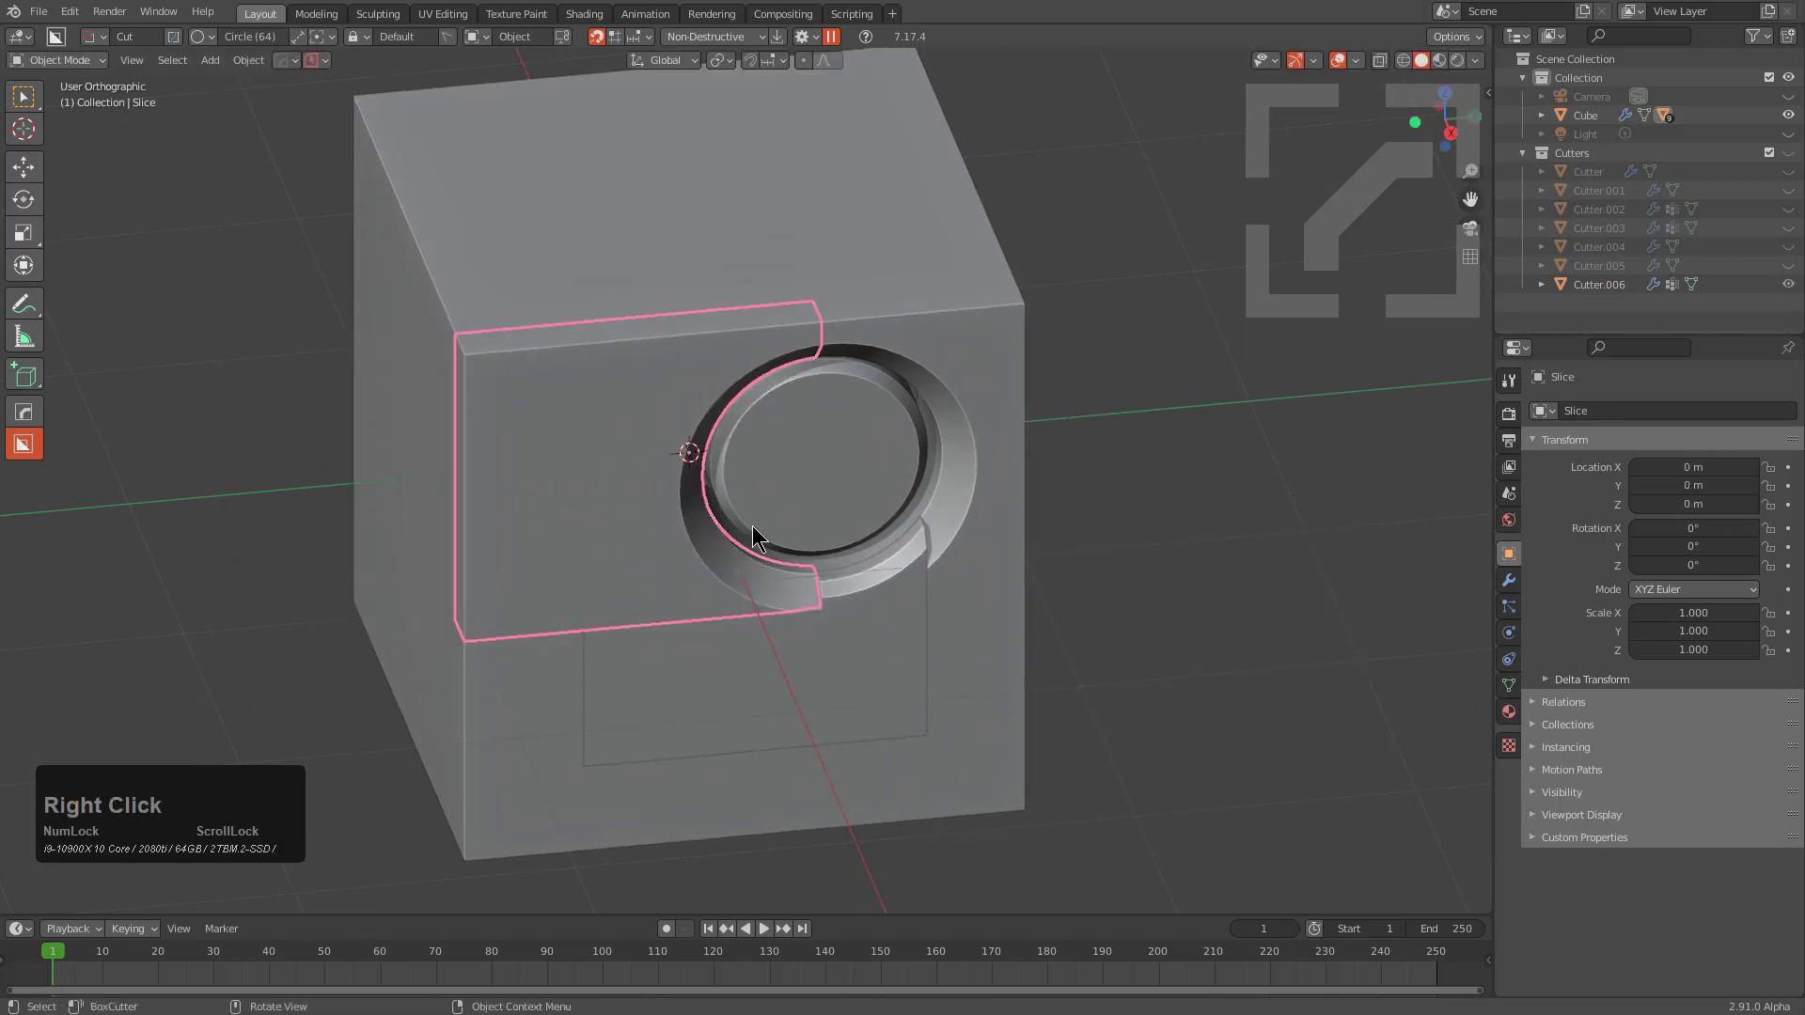
pyautogui.rightClick(930, 415)
pyautogui.moveTo(885, 480)
pyautogui.click(1027, 697)
pyautogui.press('g')
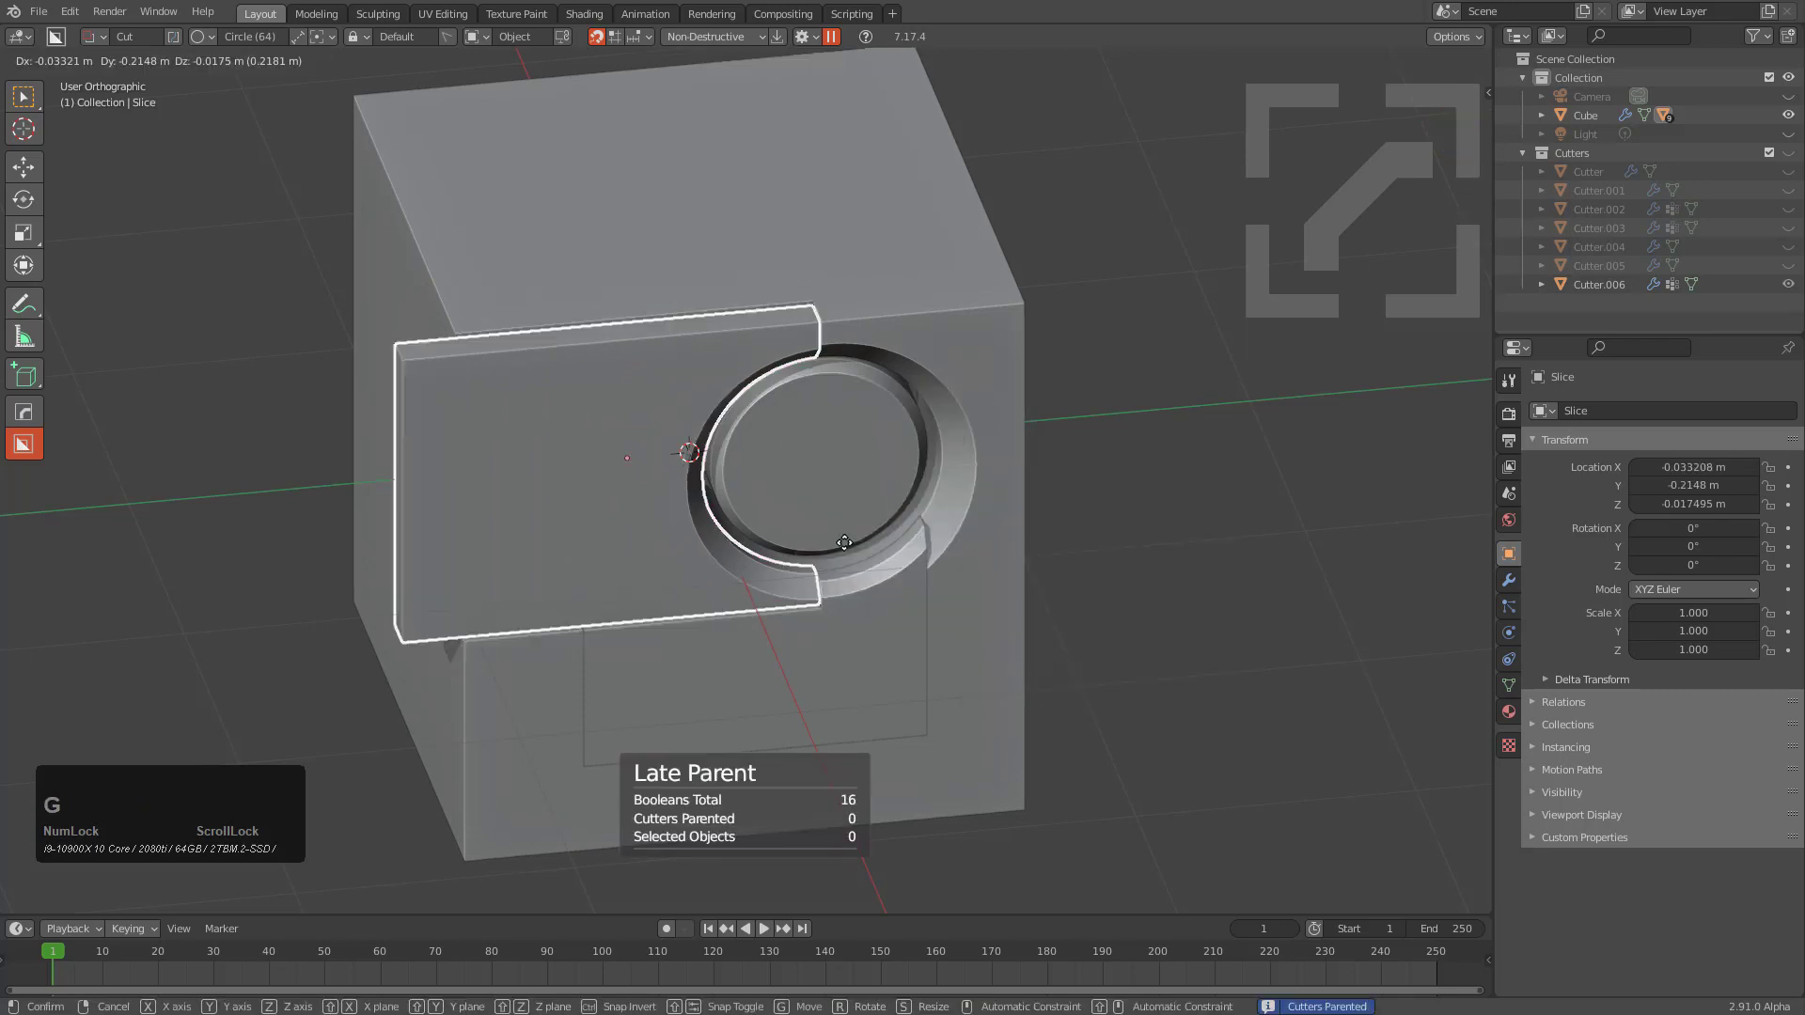
pyautogui.rightClick(879, 590)
# Uniquify the upper slice's cutters from 2 to 4, adding Cutter.007 and Cutter.008.
pyautogui.press('q')
pyautogui.moveTo(950, 470)
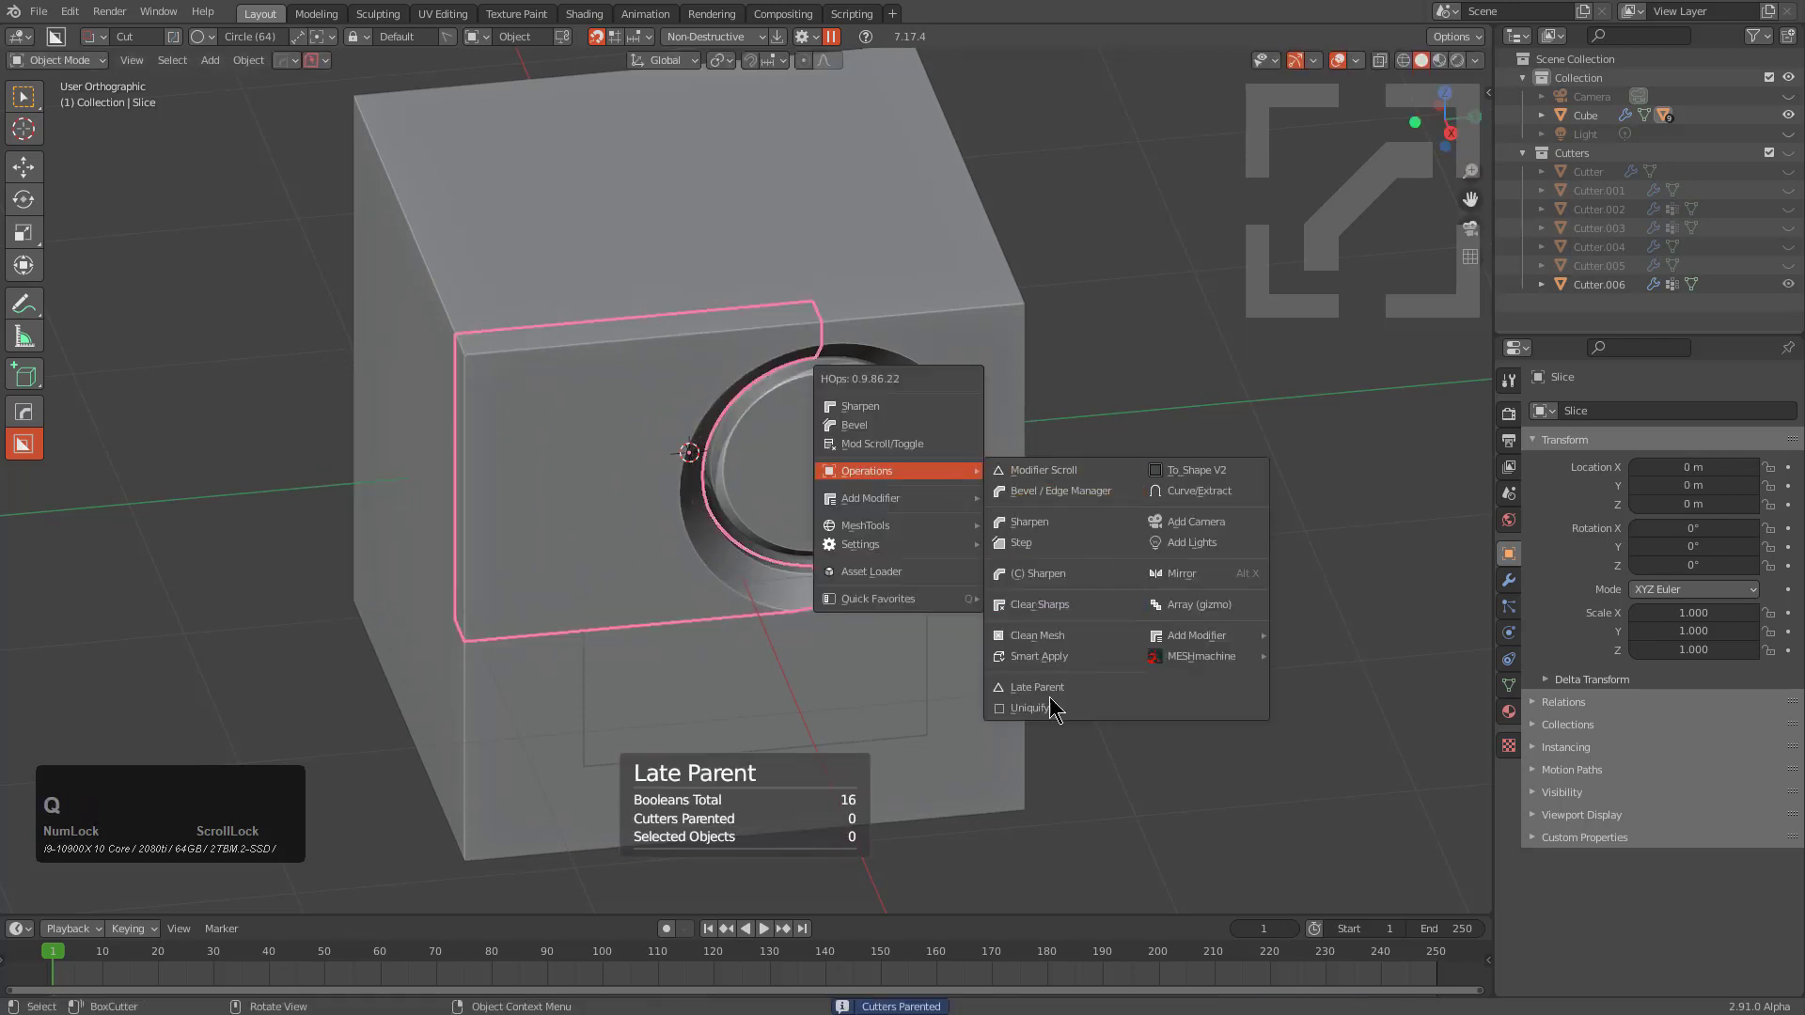
pyautogui.click(1042, 707)
pyautogui.press('g')
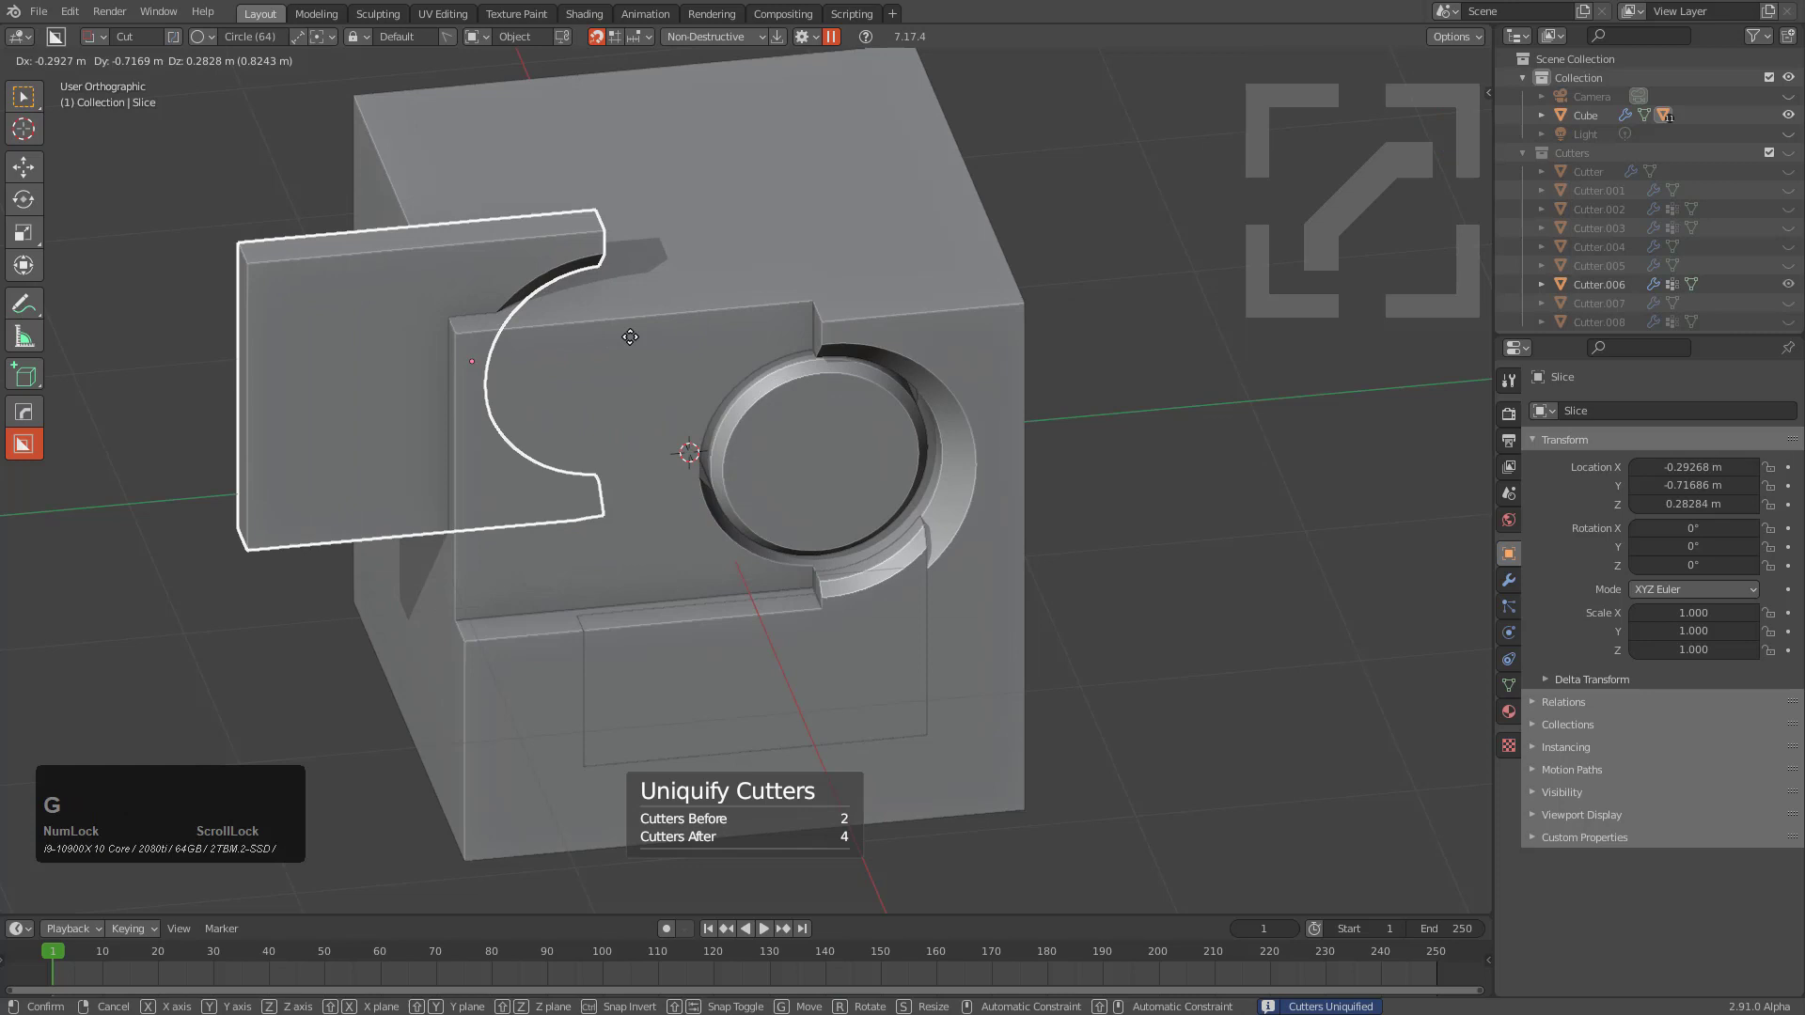
pyautogui.rightClick(519, 448)
pyautogui.moveTo(519, 453); pyautogui.dragTo(722, 442, button='middle')
# Select Cutter.008 via Mod Scroll/Toggle and bevel its ring edges.
pyautogui.press('q')
pyautogui.click(722, 436)
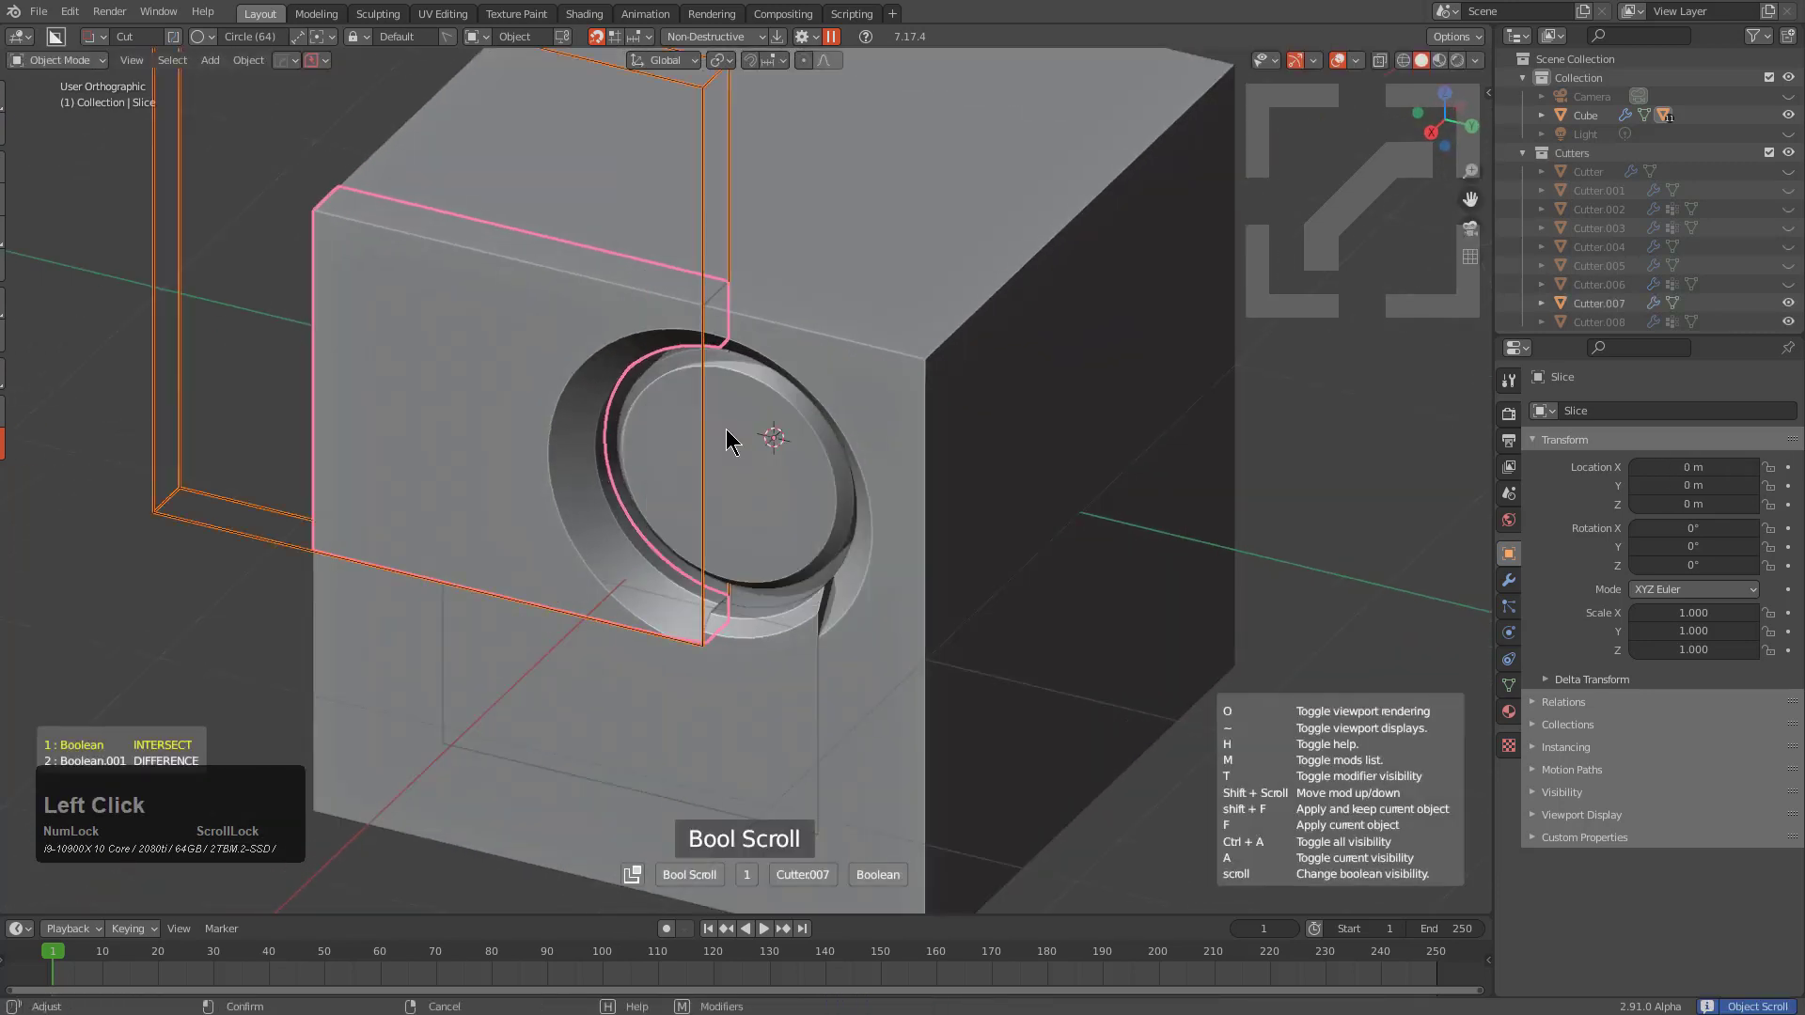
pyautogui.scroll(-1, 729, 433)
pyautogui.press('q')
pyautogui.click(671, 363)
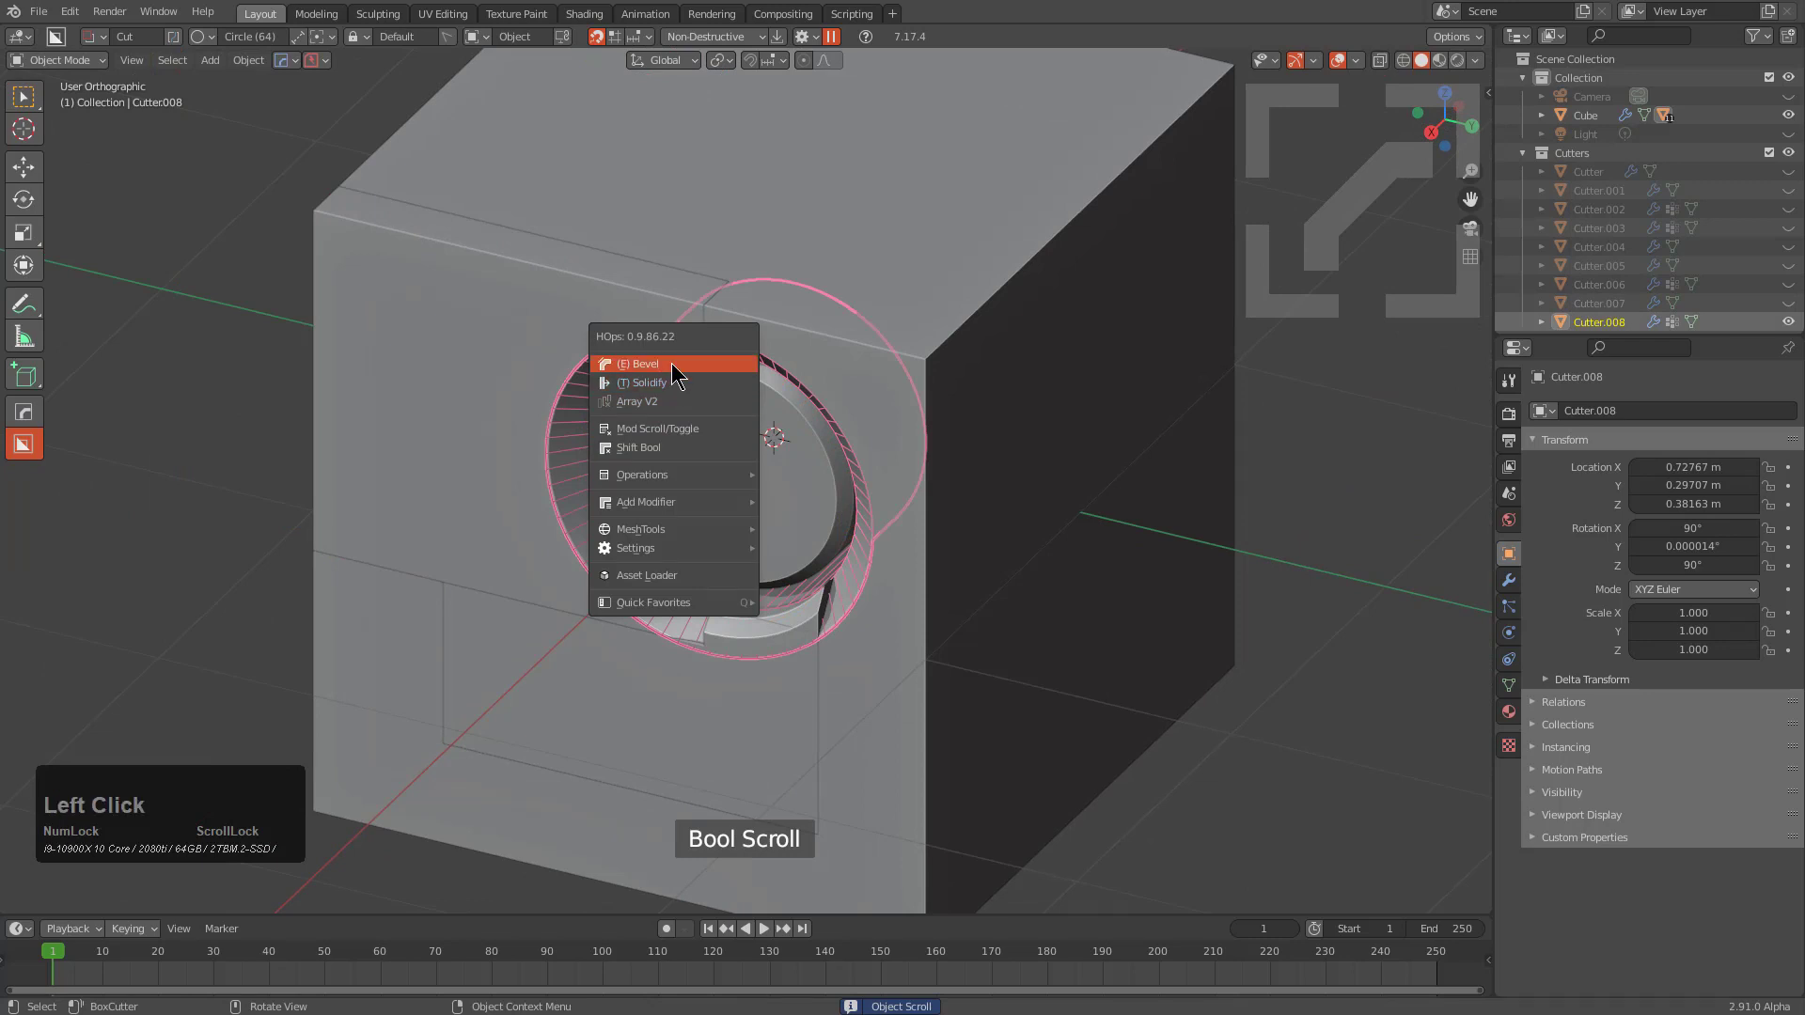
pyautogui.press('1')
pyautogui.moveTo(681, 457); pyautogui.dragTo(957, 464, button='middle')
# Slice a circle out of the inner disc, creating Slice.002 at 0.299 depth.
pyautogui.click(1013, 438)
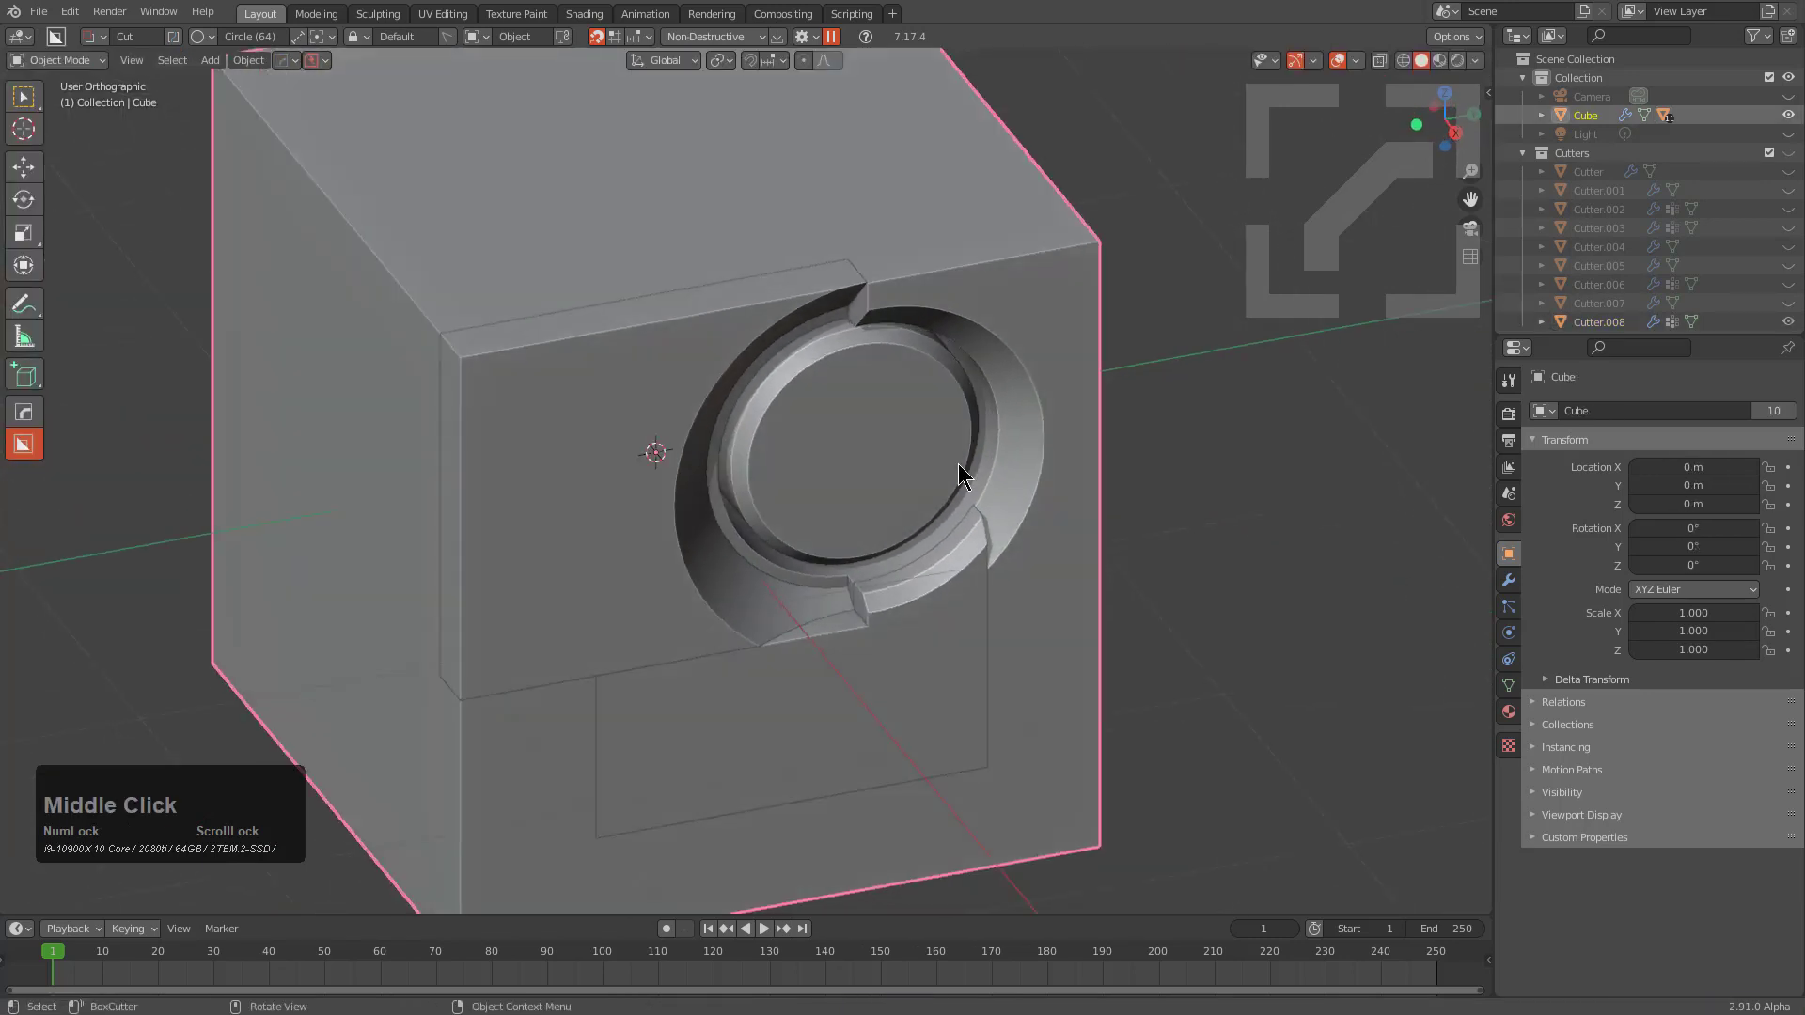
pyautogui.press('g')
pyautogui.rightClick(594, 476)
pyautogui.click(621, 477)
pyautogui.click(866, 483)
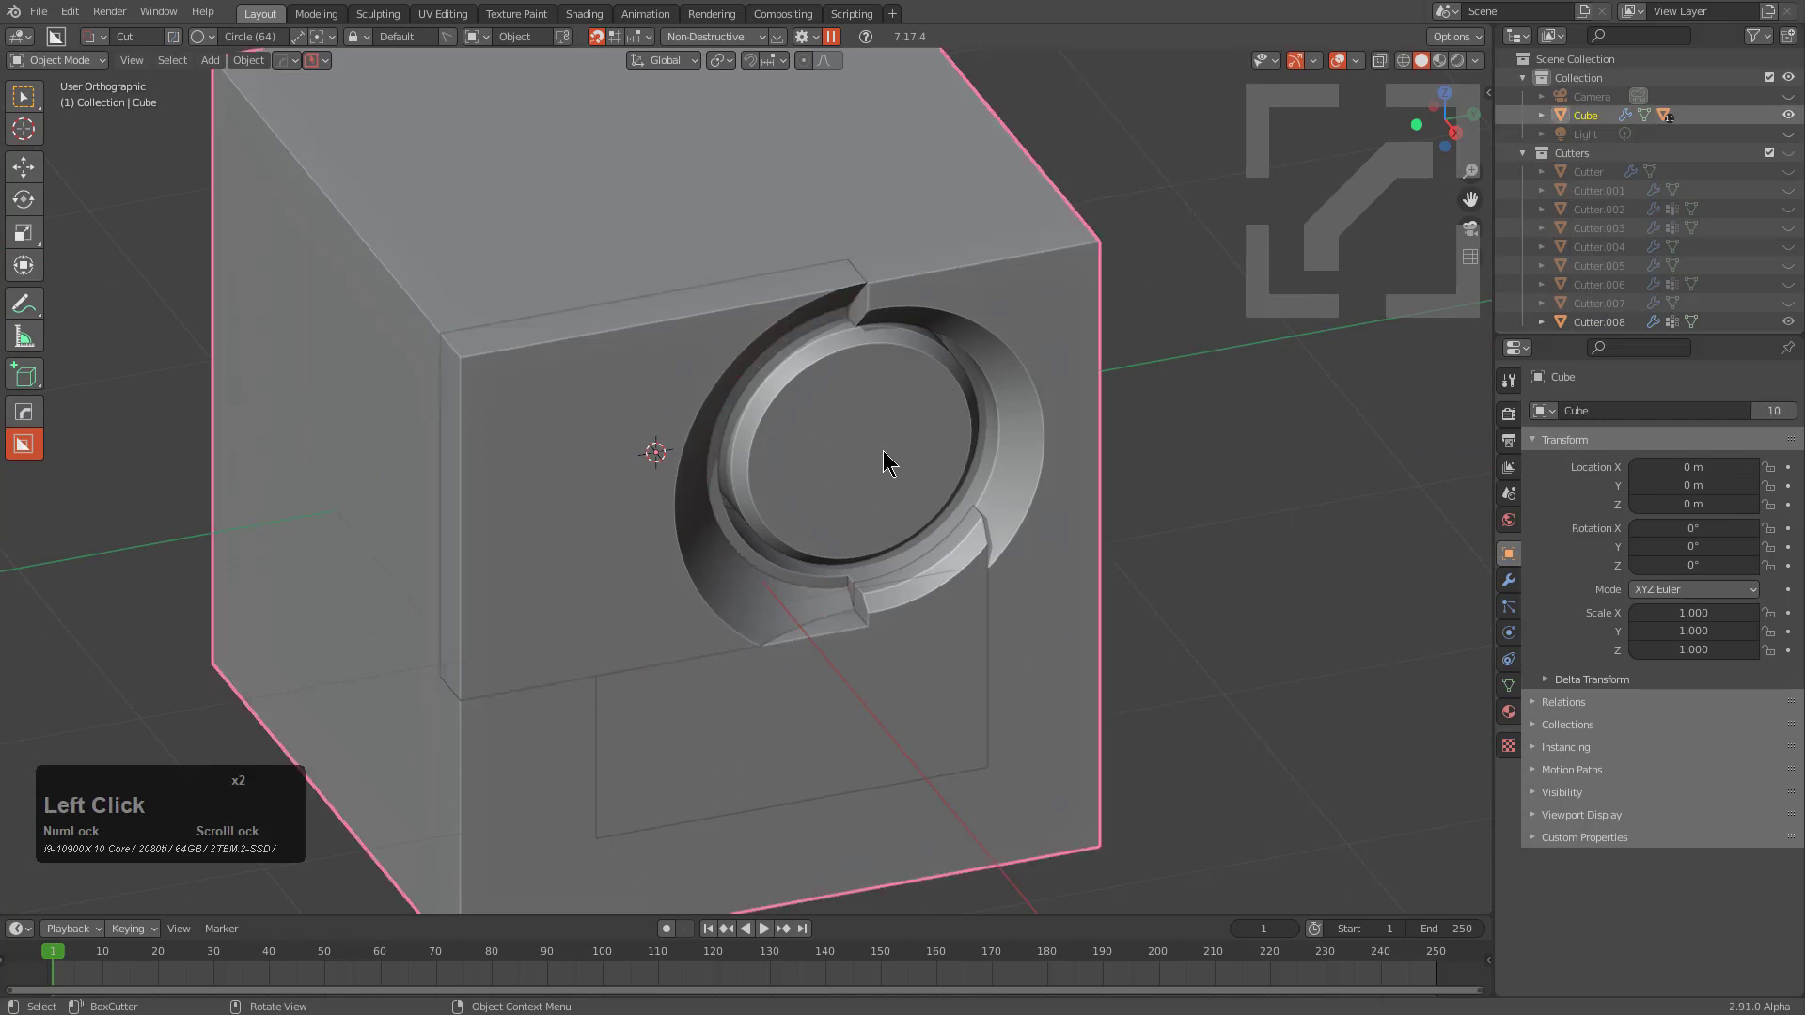
pyautogui.press('d')
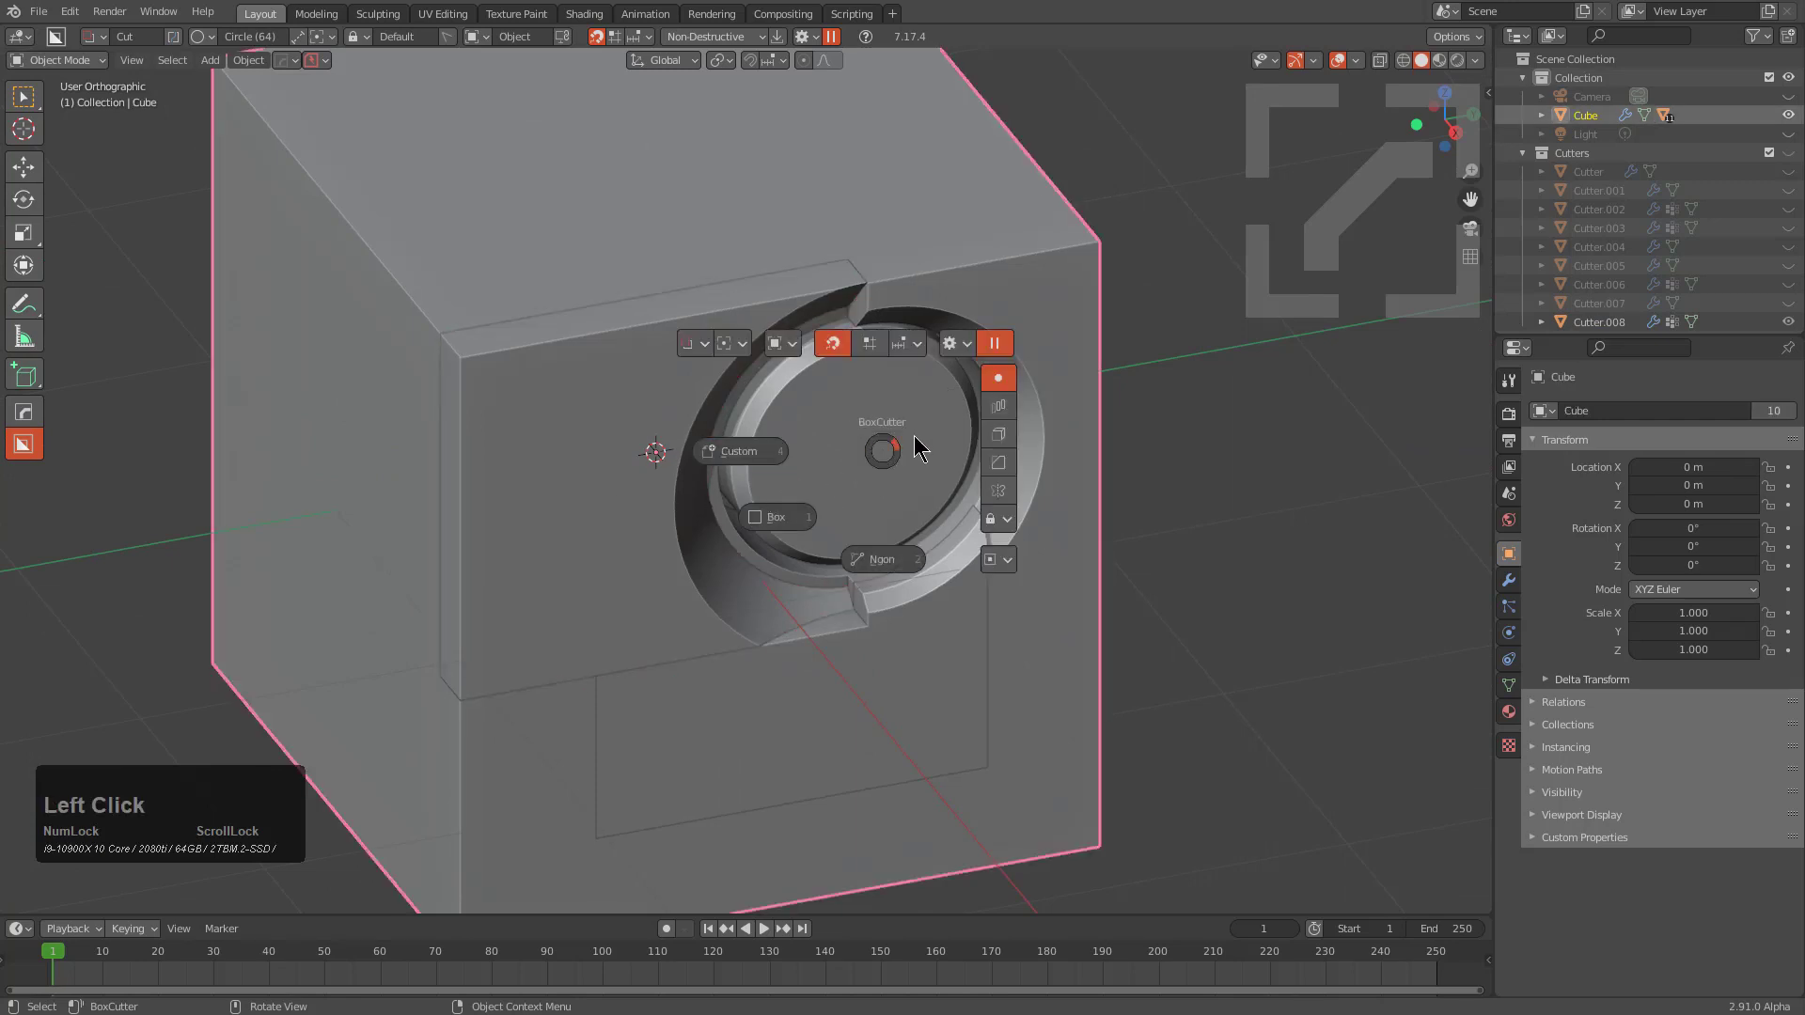
pyautogui.press('d')
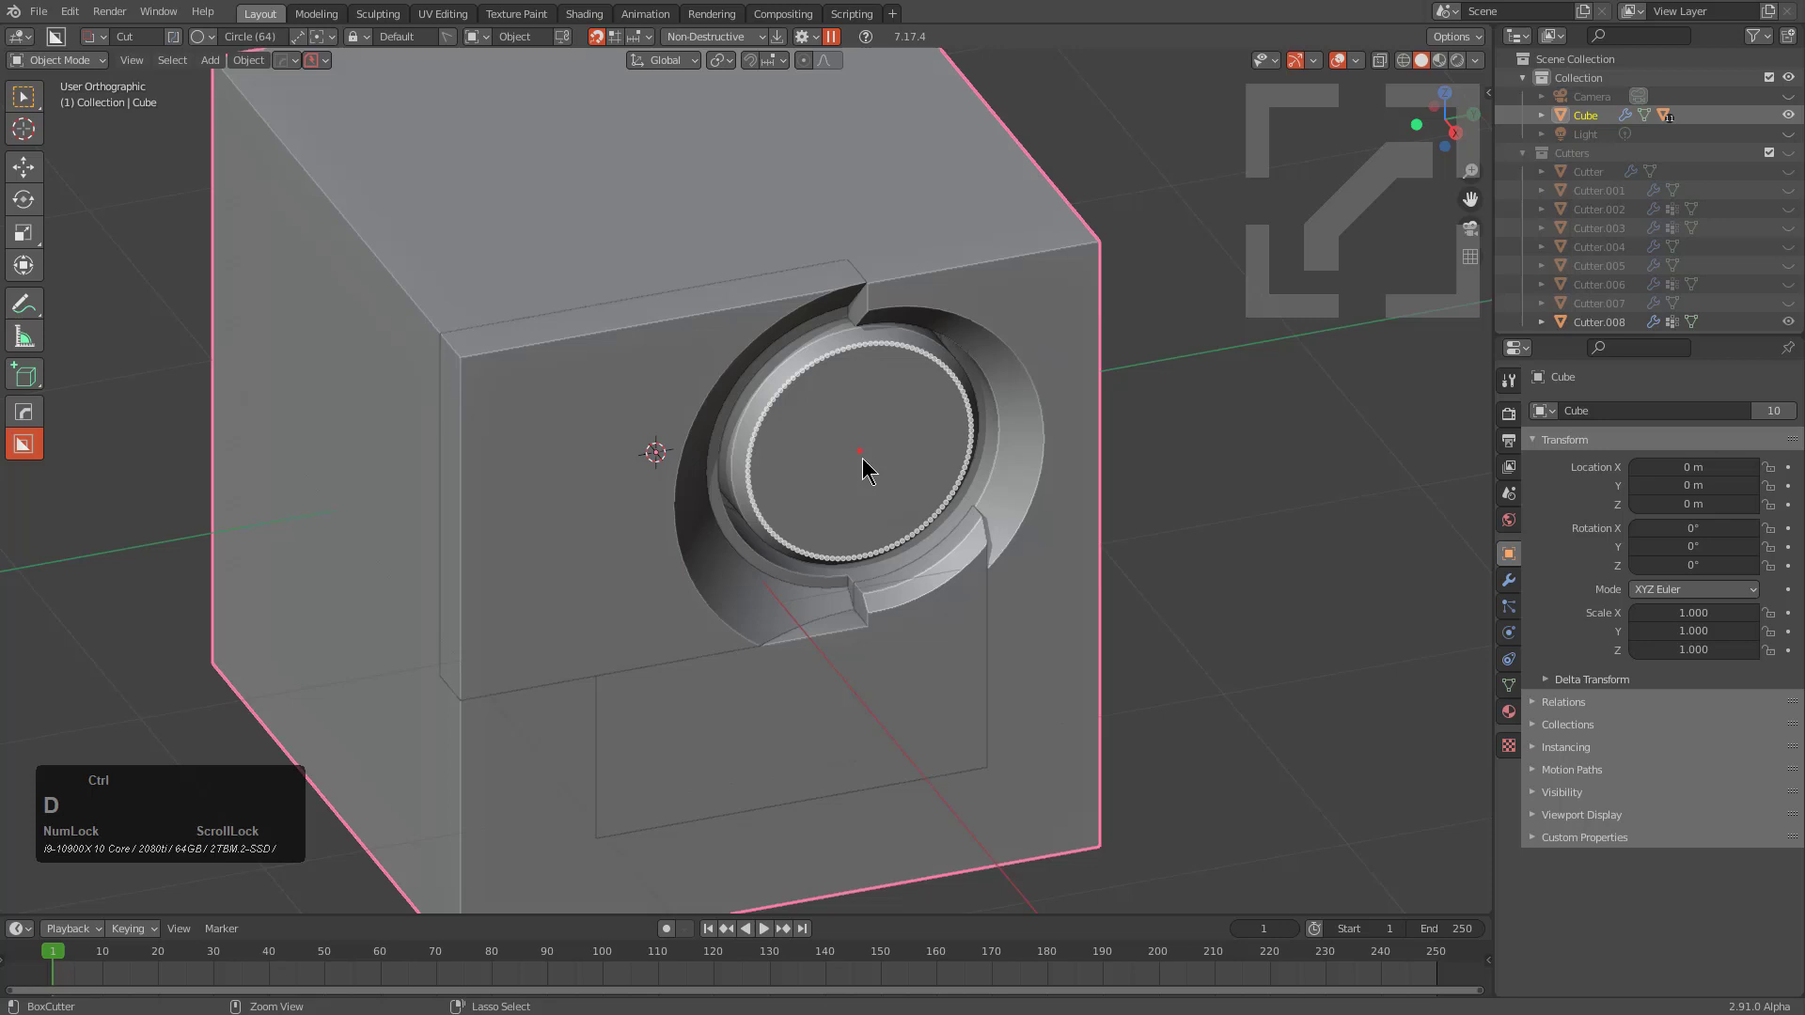
pyautogui.moveTo(862, 470)
pyautogui.mouseDown()
pyautogui.moveTo(915, 507)
pyautogui.moveTo(955, 488)
pyautogui.mouseUp()
pyautogui.press('x')
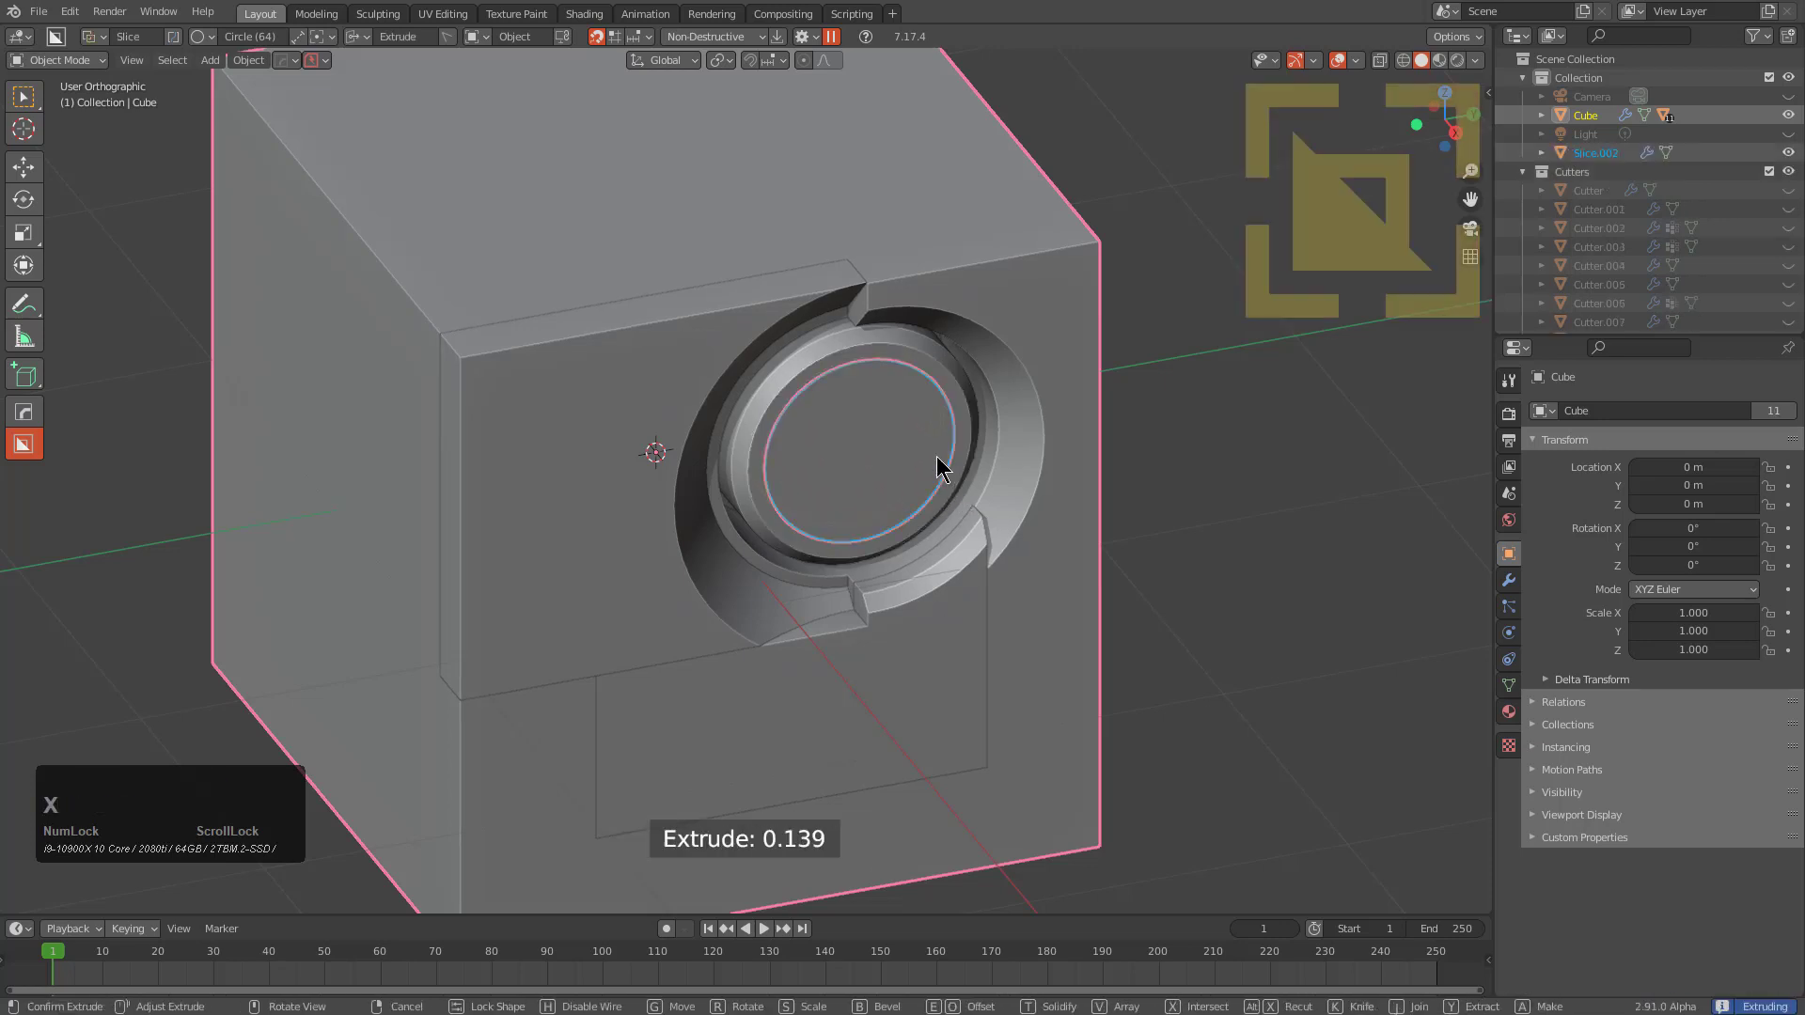
pyautogui.click(900, 463)
# In right side view, draw a notched Ngon outline across the inner disc.
pyautogui.moveTo(898, 458); pyautogui.dragTo(852, 402, button='middle')
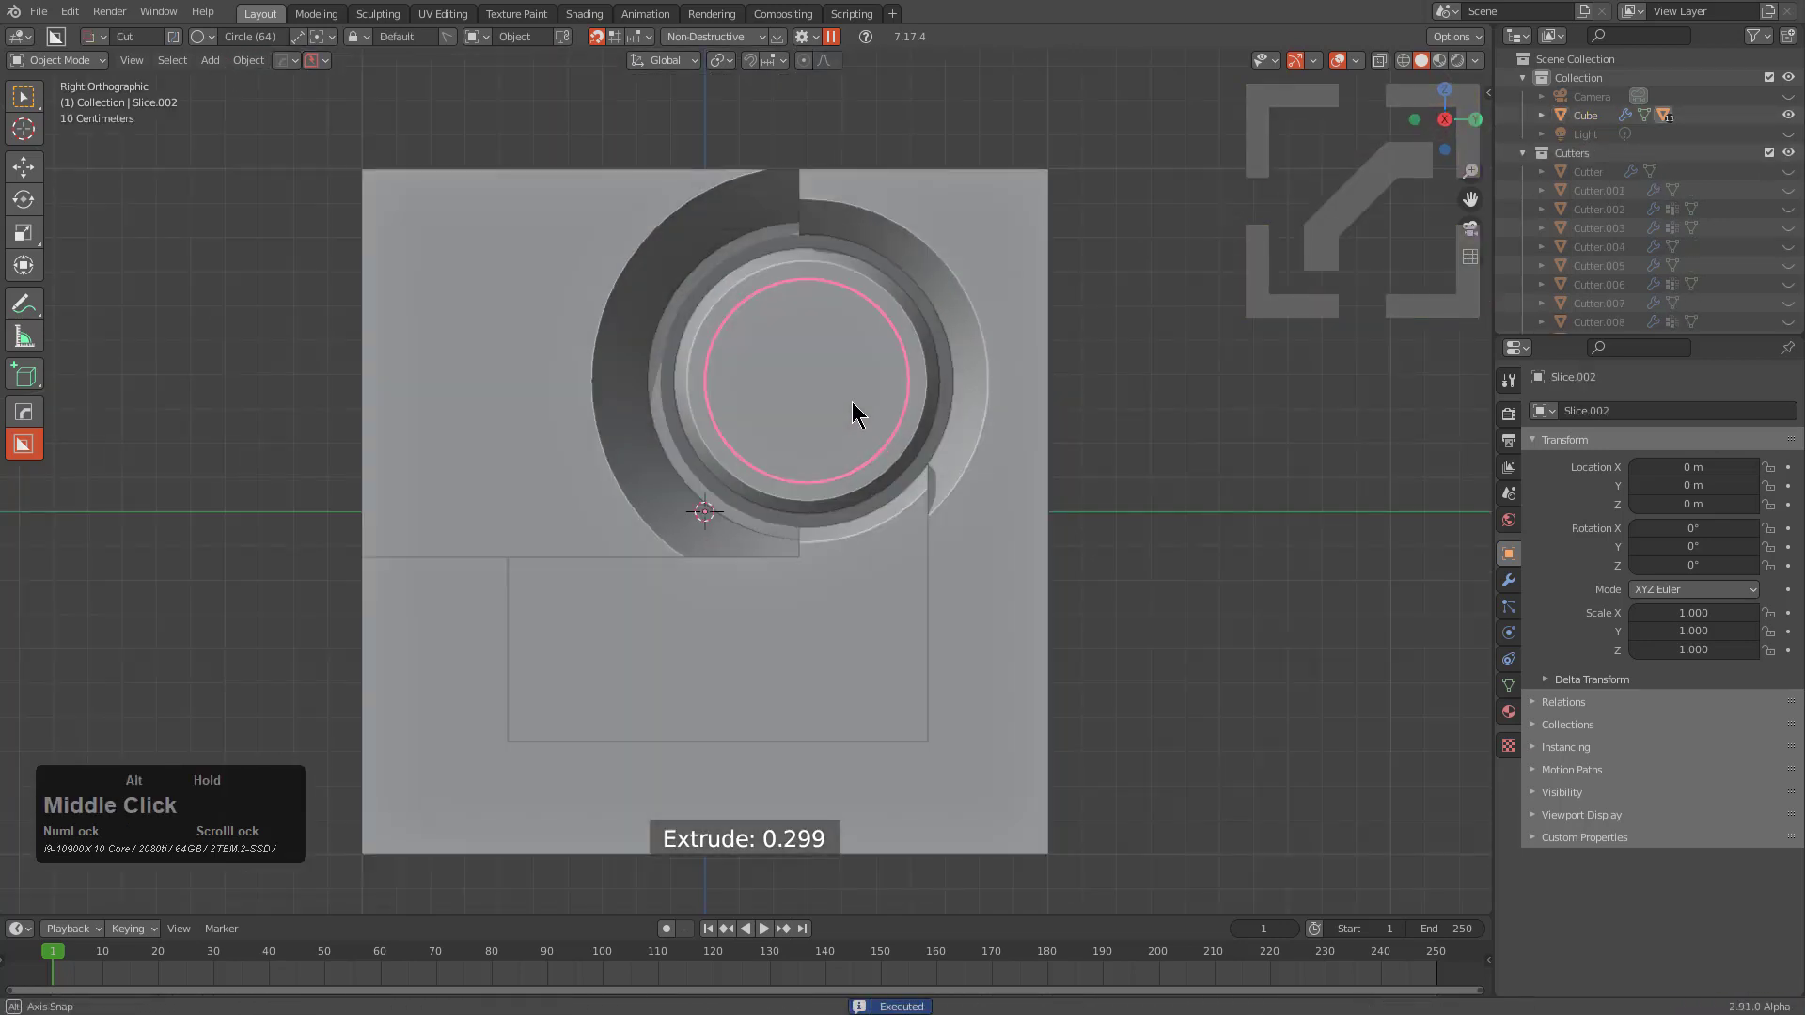
pyautogui.press('d')
pyautogui.press('d')
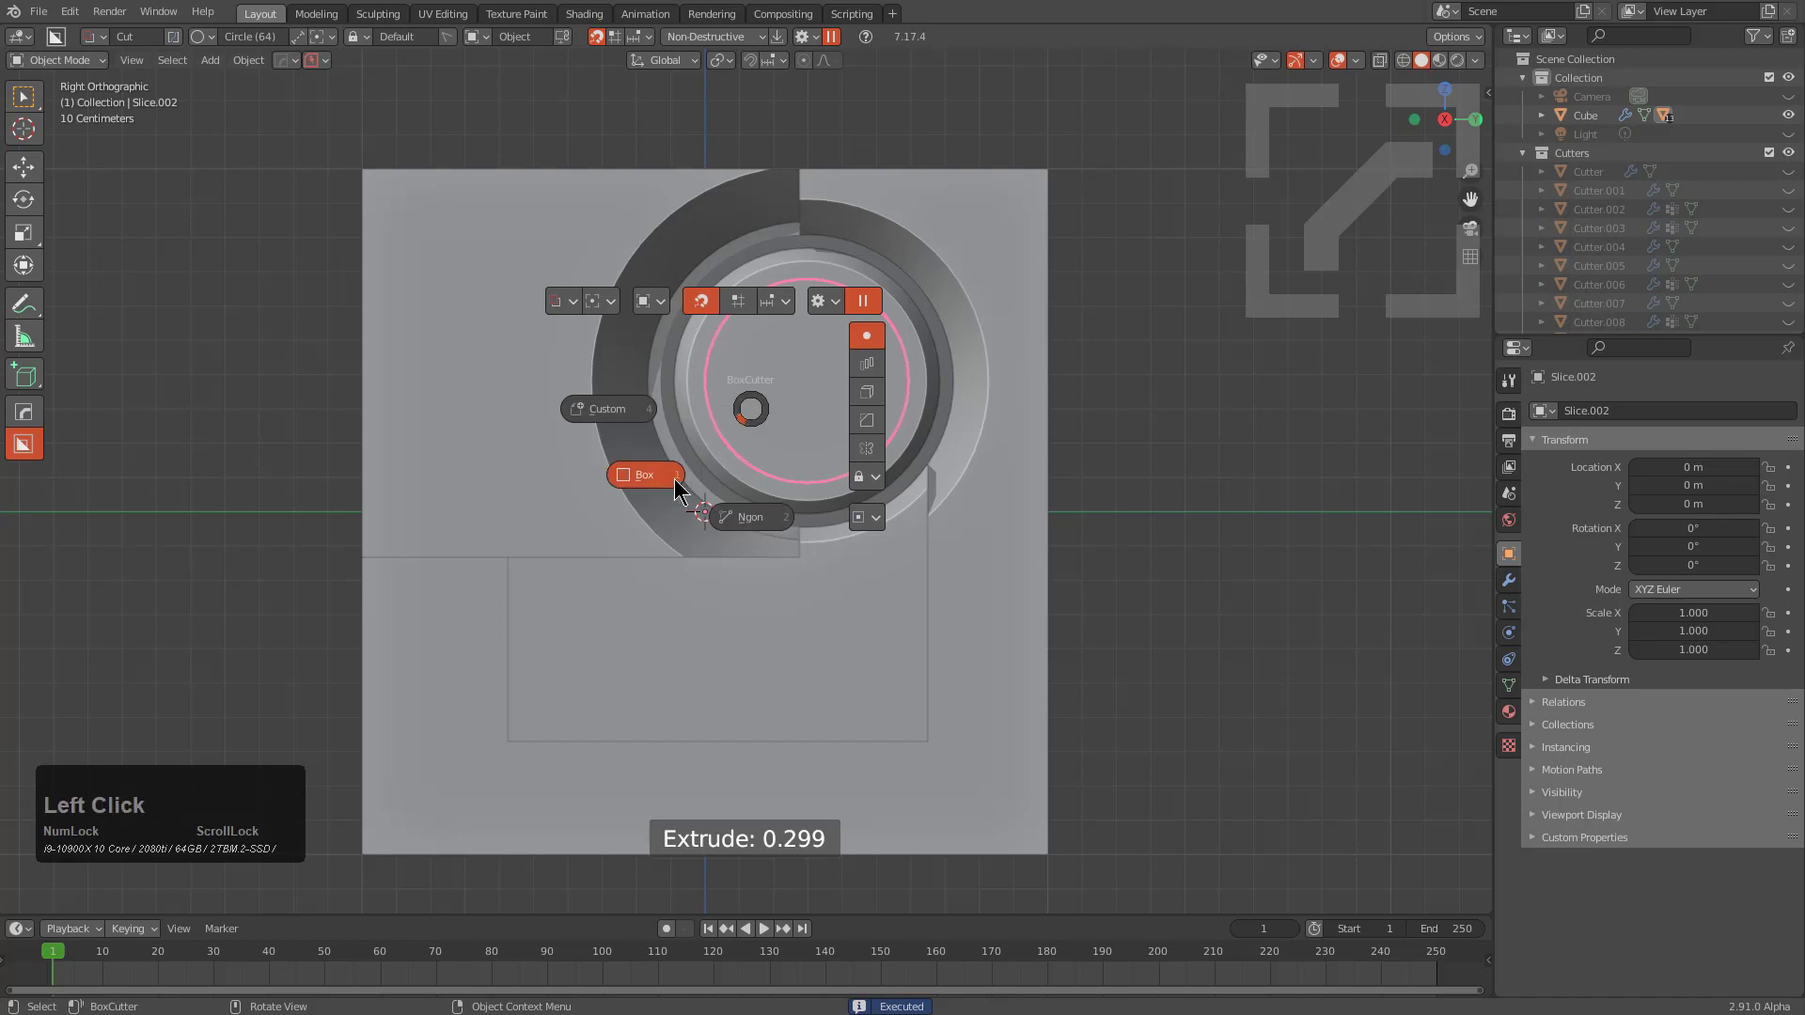
pyautogui.click(739, 514)
pyautogui.click(778, 247)
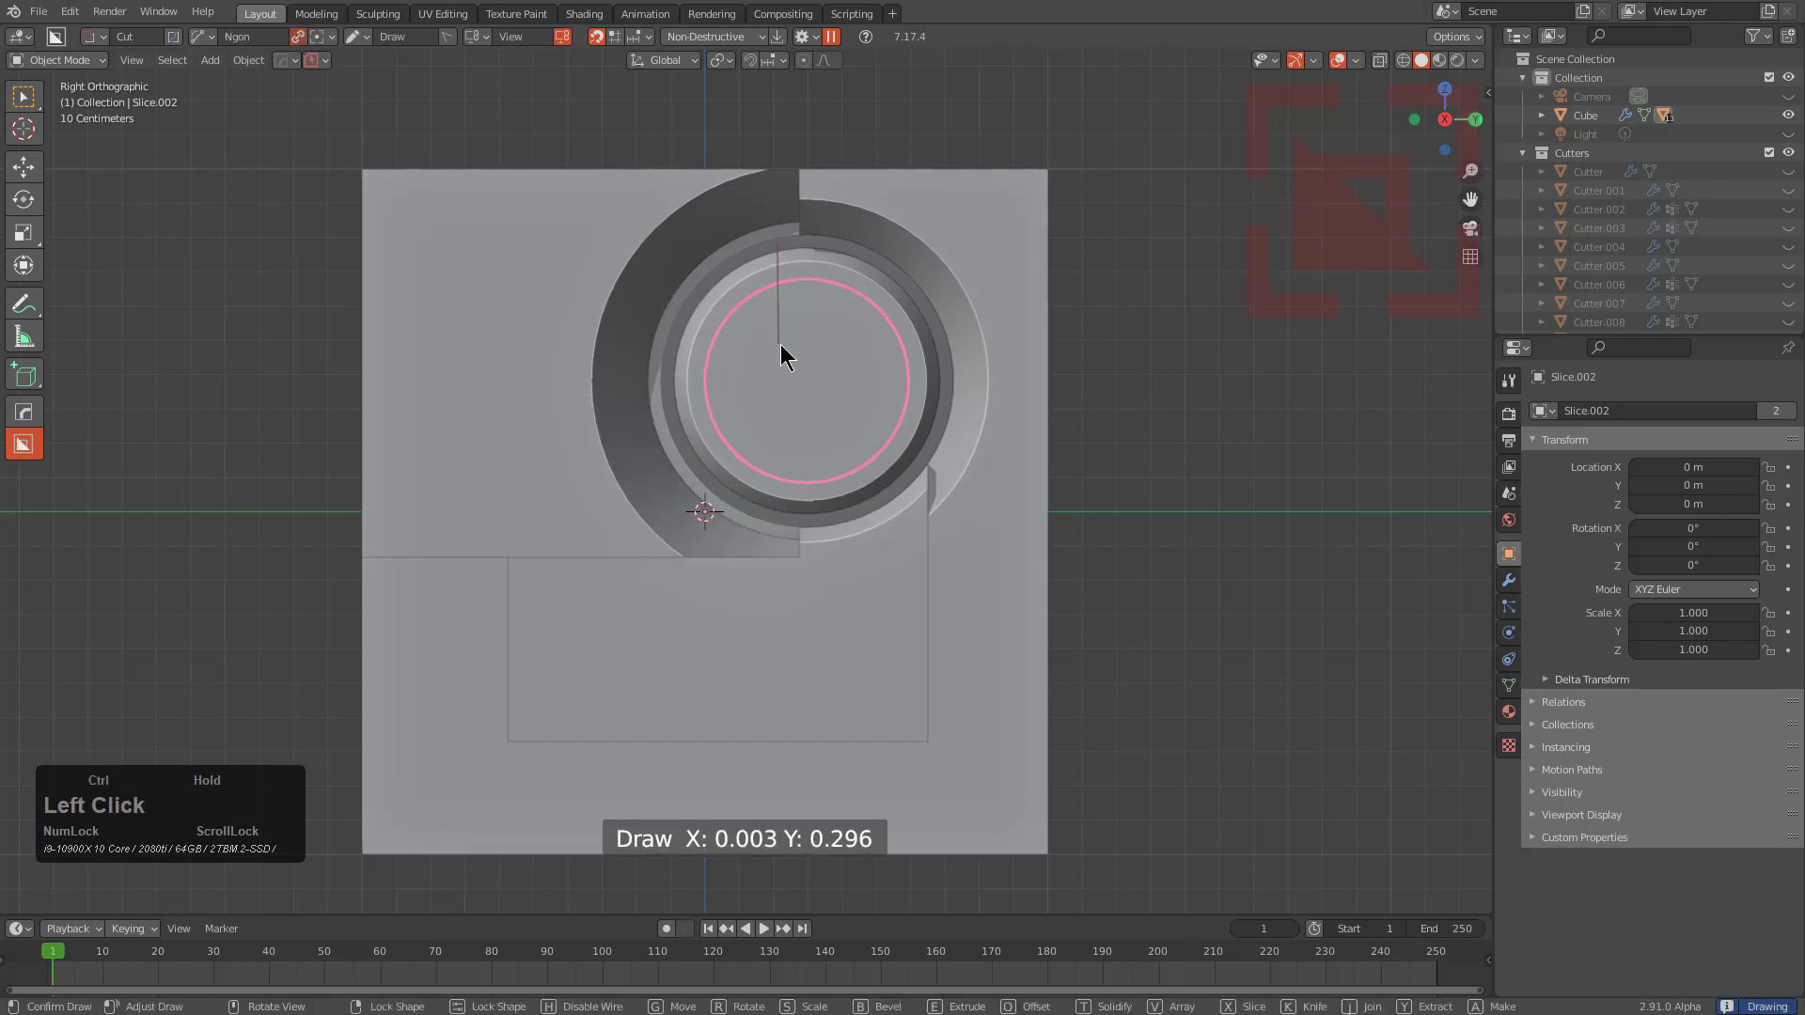
pyautogui.click(780, 344)
pyautogui.click(820, 421)
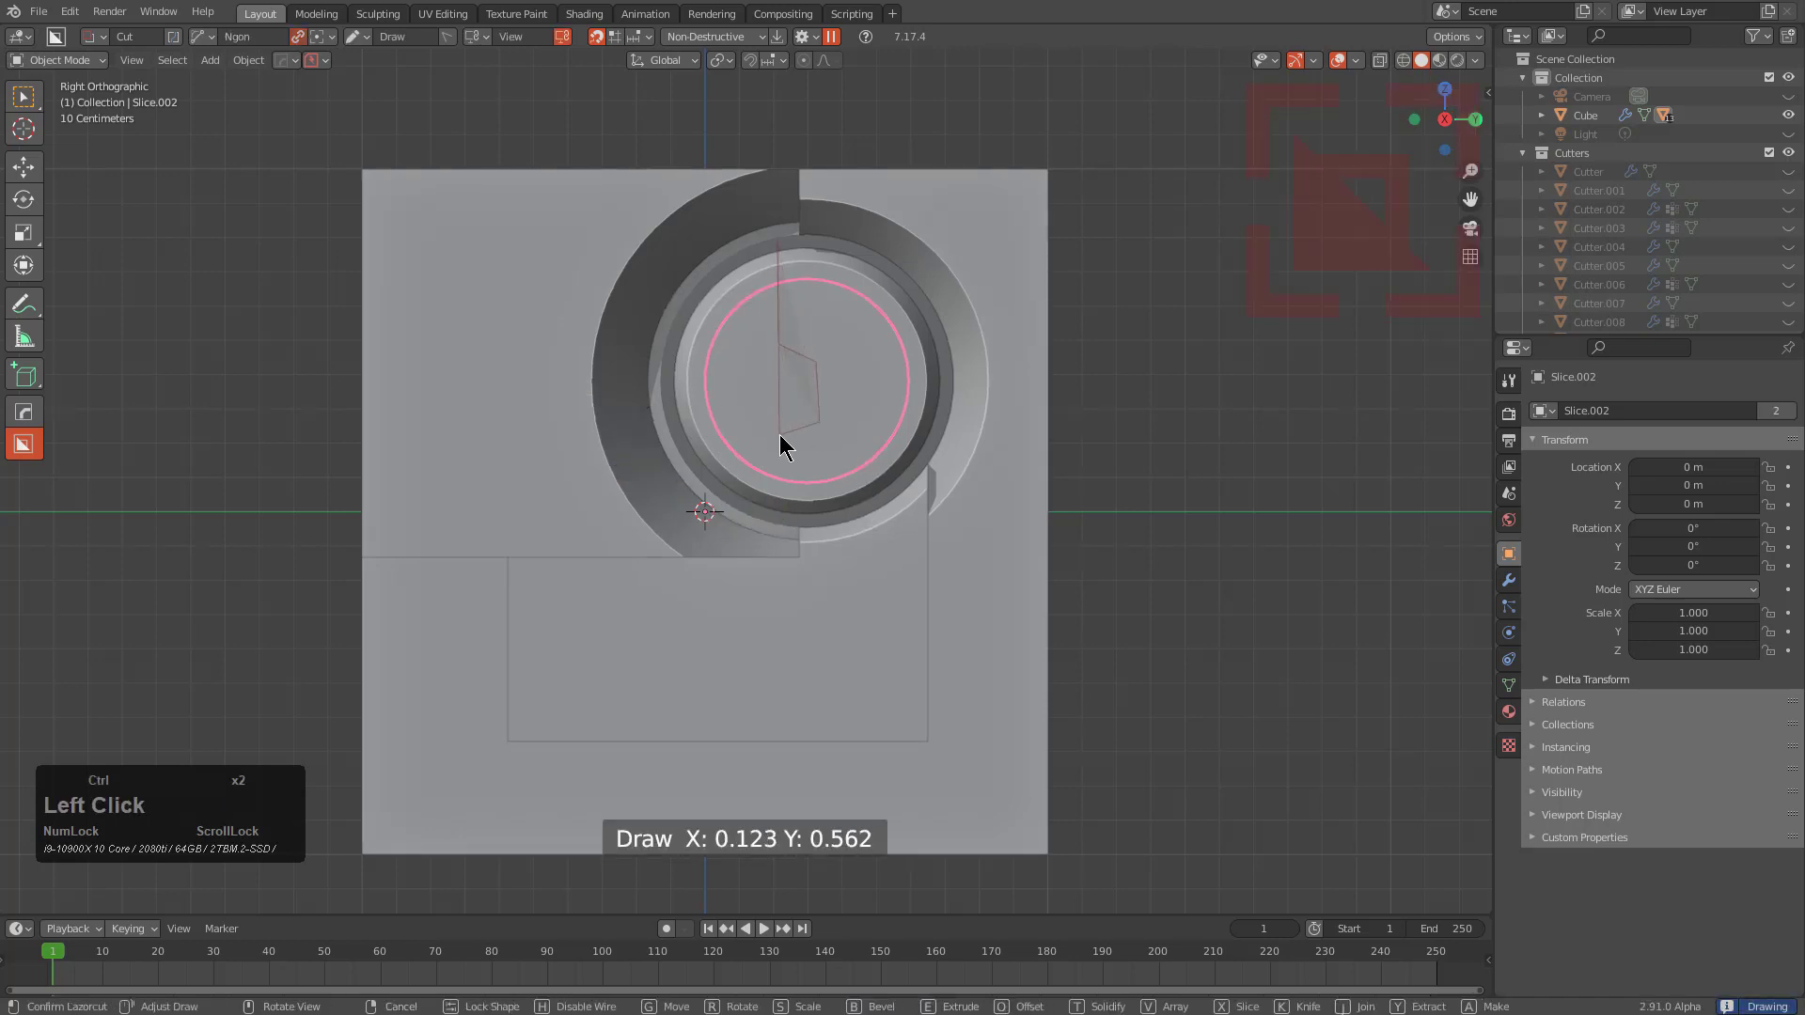
pyautogui.click(778, 435)
pyautogui.click(773, 549)
pyautogui.press('x')
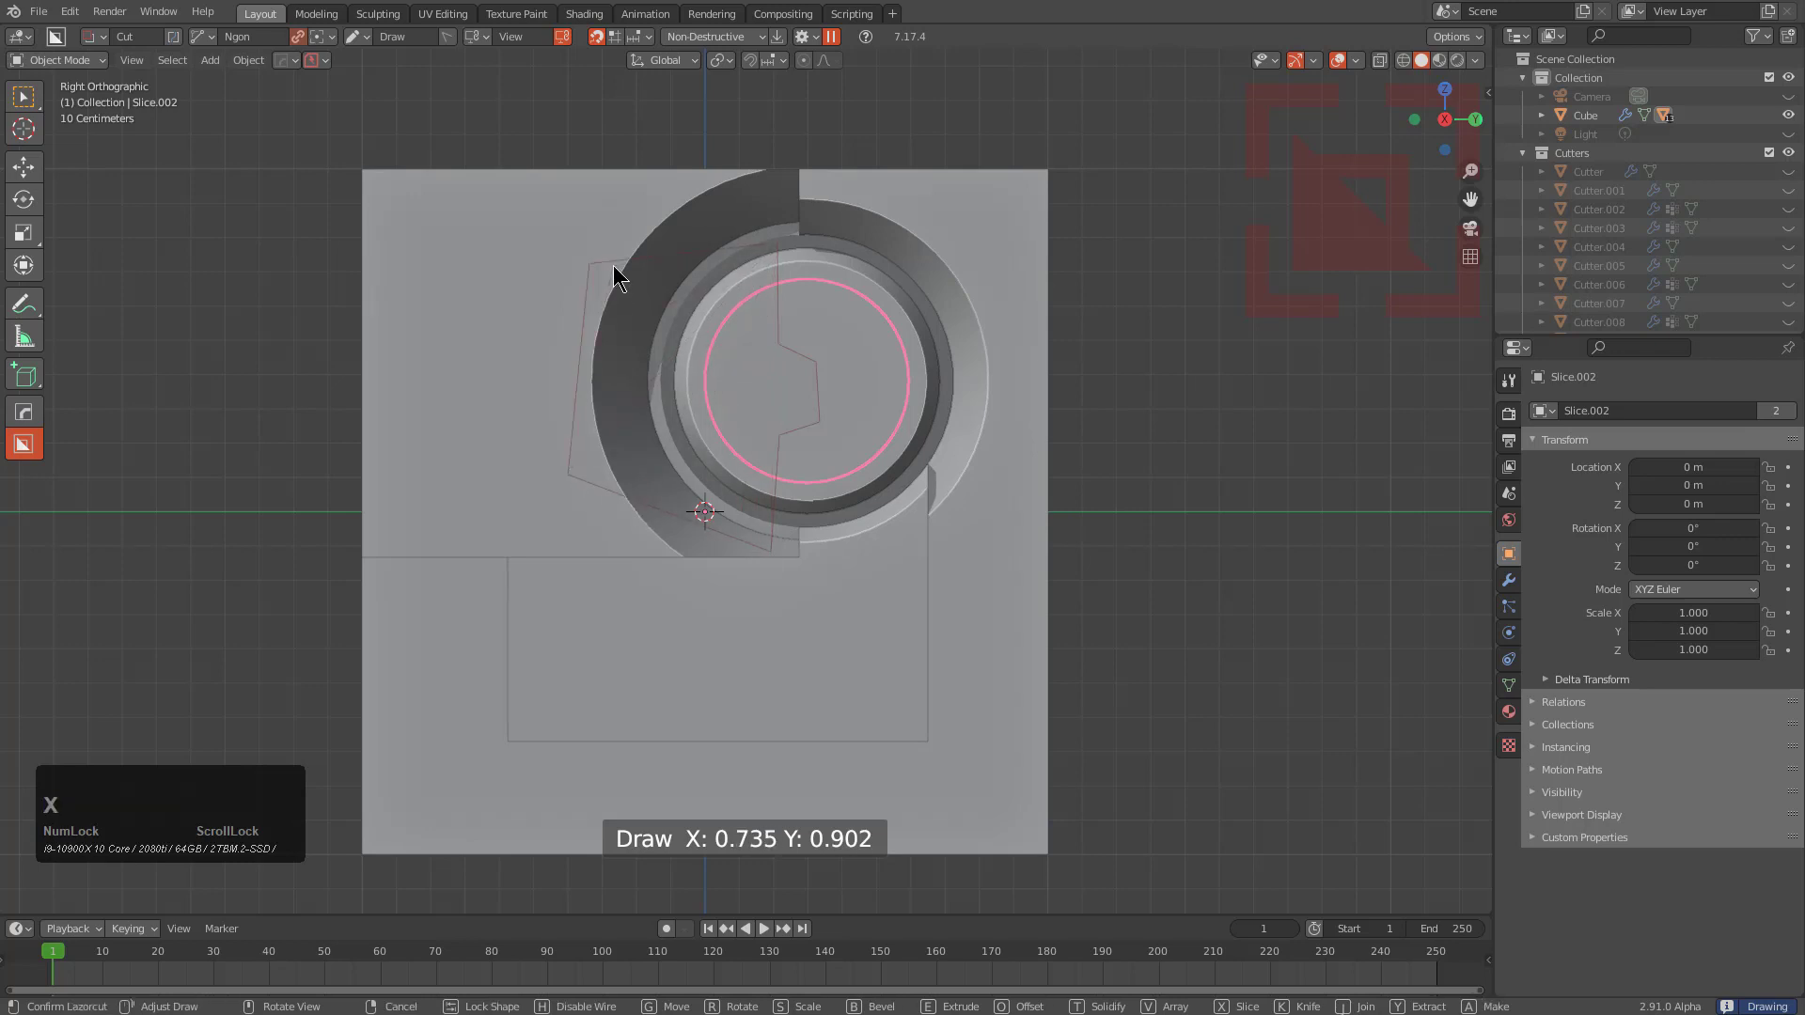
pyautogui.scroll(1, 752, 338)
# Apply the notched cut, then pick Cutter.010 on the sliced piece via Mod Scroll/Toggle.
pyautogui.press('a')
pyautogui.moveTo(853, 385); pyautogui.dragTo(806, 460, button='middle')
pyautogui.click(891, 474)
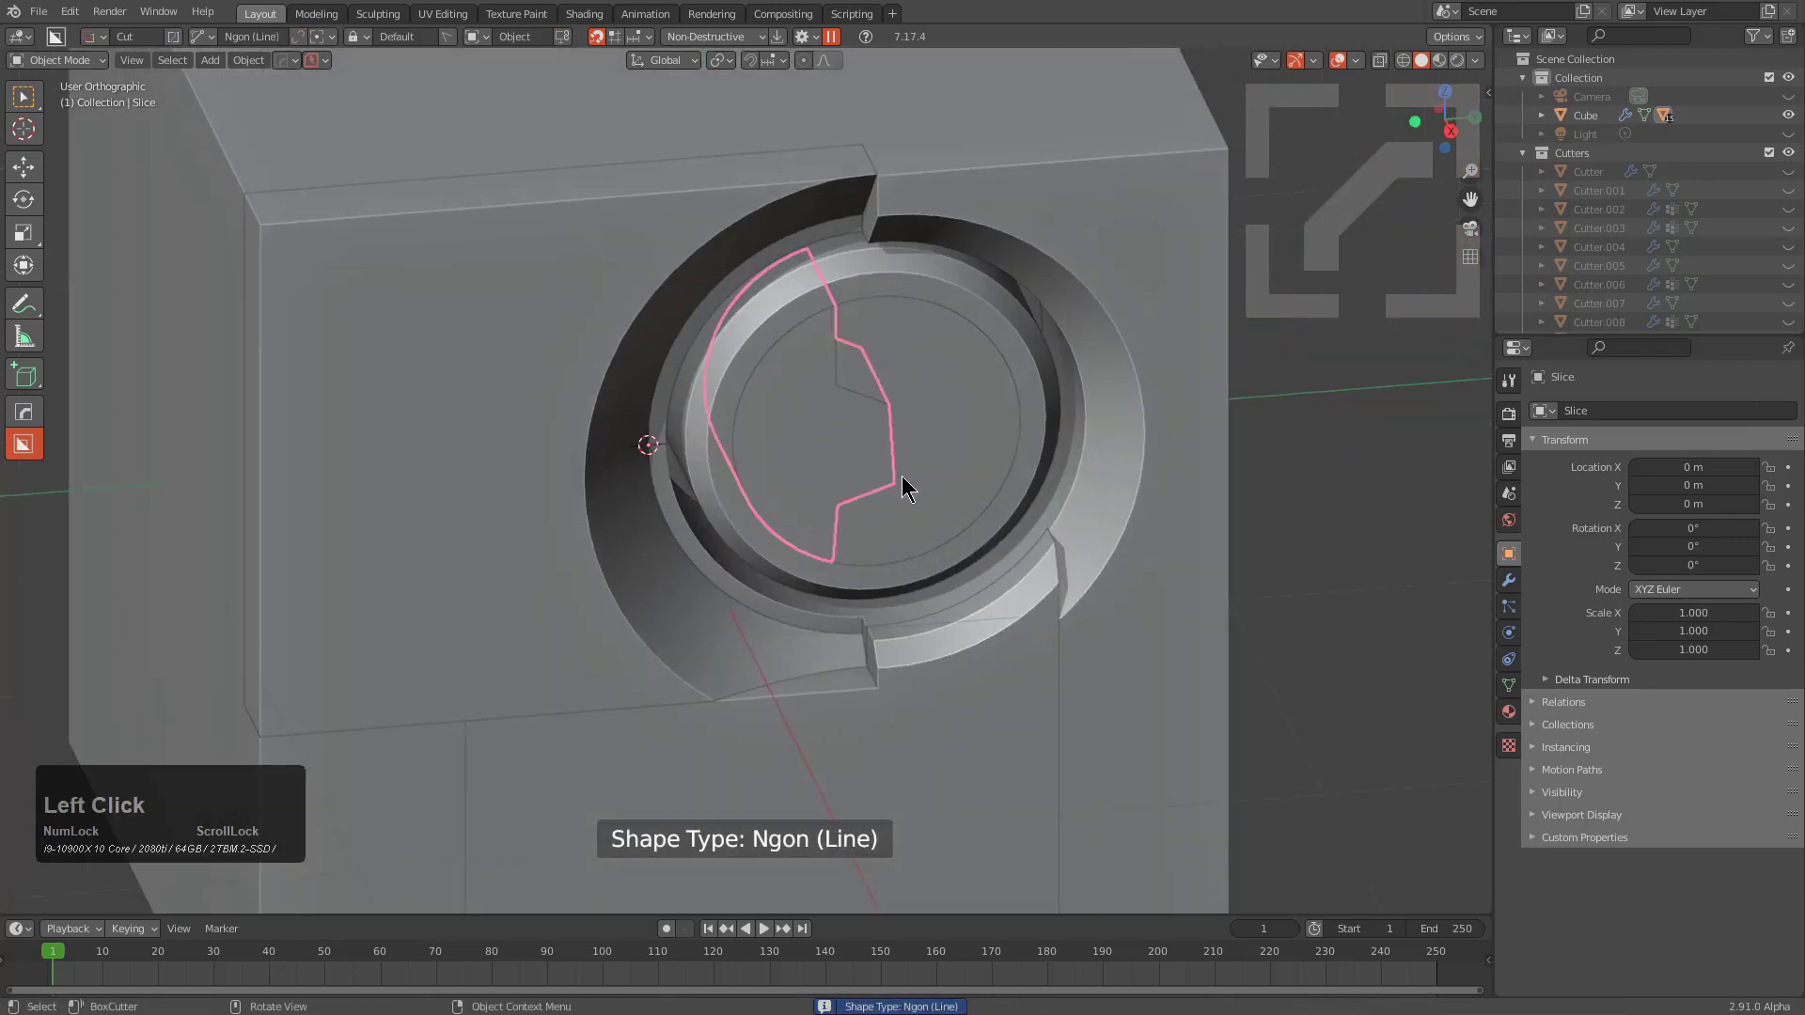
pyautogui.press('q')
pyautogui.click(839, 508)
pyautogui.scroll(-2, 844, 511)
pyautogui.click(846, 511)
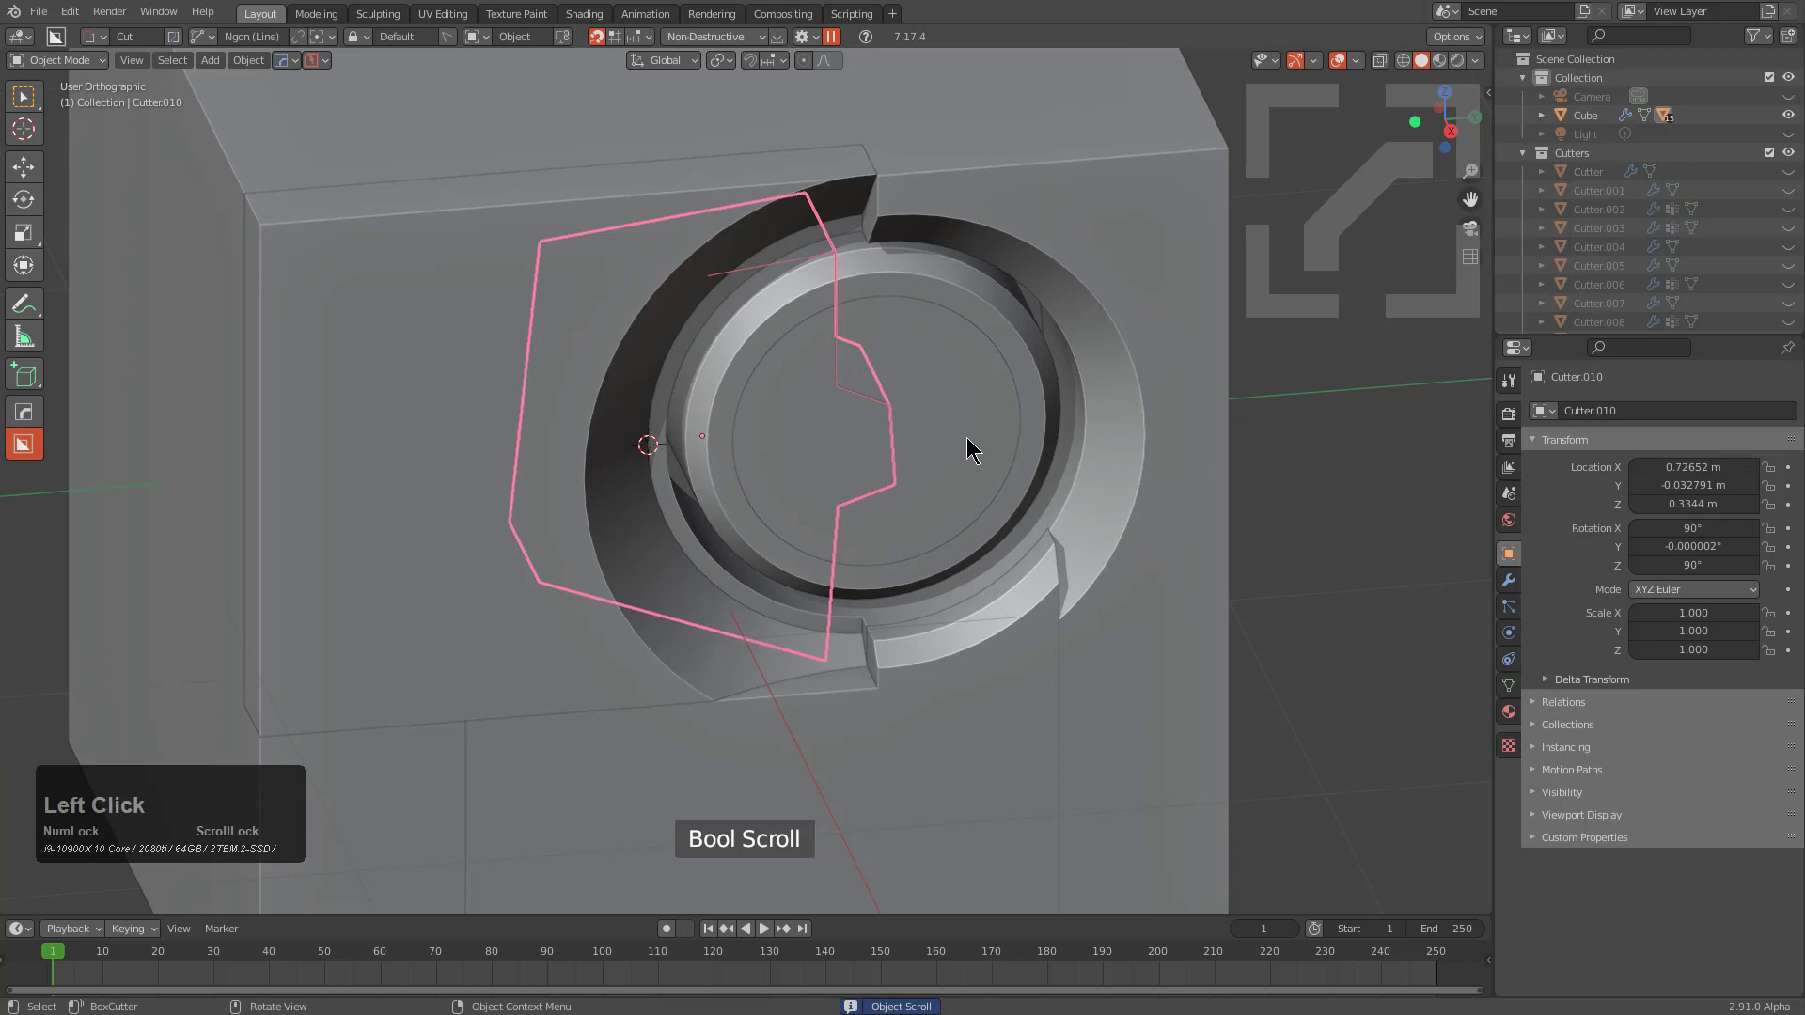
# On Slice.002, toggle the Boolean.004 cut and select Cutter.010.
pyautogui.press('q')
pyautogui.click(922, 399)
pyautogui.click(921, 398)
pyautogui.scroll(-1, 902, 400)
pyautogui.press('q')
pyautogui.click(899, 396)
pyautogui.scroll(-2, 882, 397)
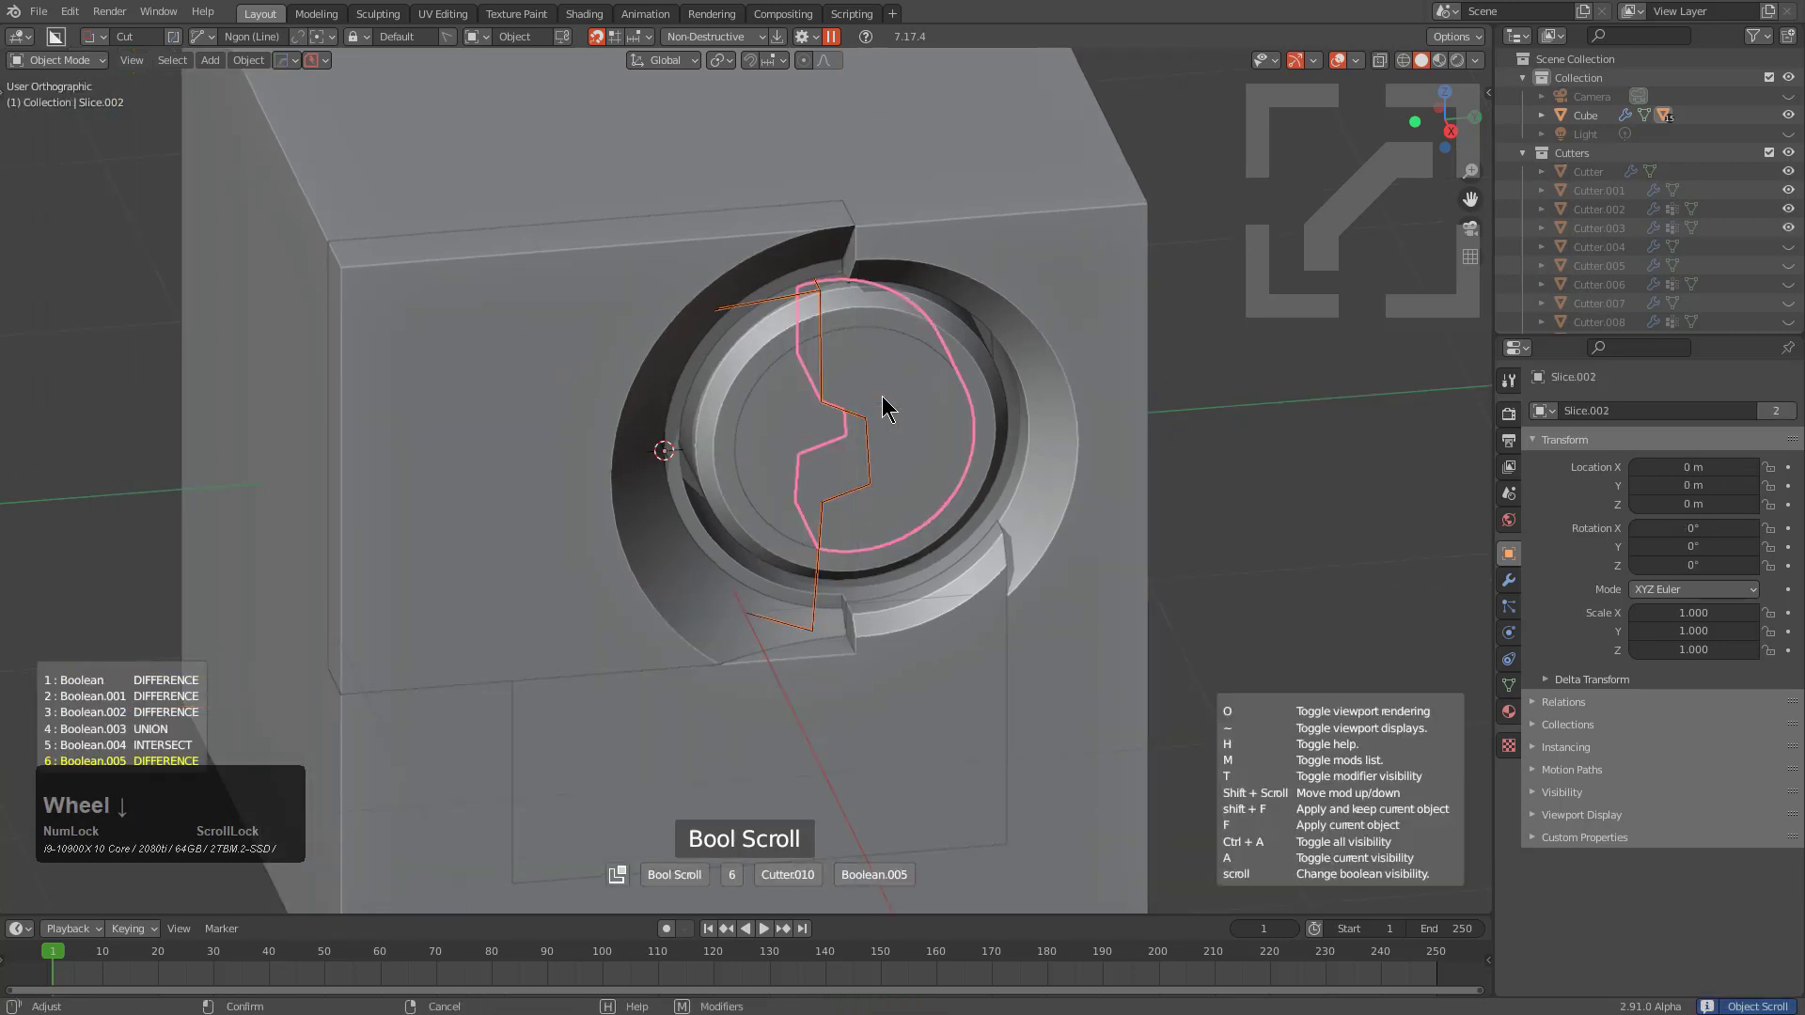
pyautogui.press('a')
pyautogui.scroll(-1, 881, 397)
pyautogui.scroll(1, 882, 397)
pyautogui.click(882, 397)
pyautogui.scroll(2, 846, 402)
pyautogui.keyDown('shift'); pyautogui.scroll(1, 844, 300); pyautogui.keyUp('shift')
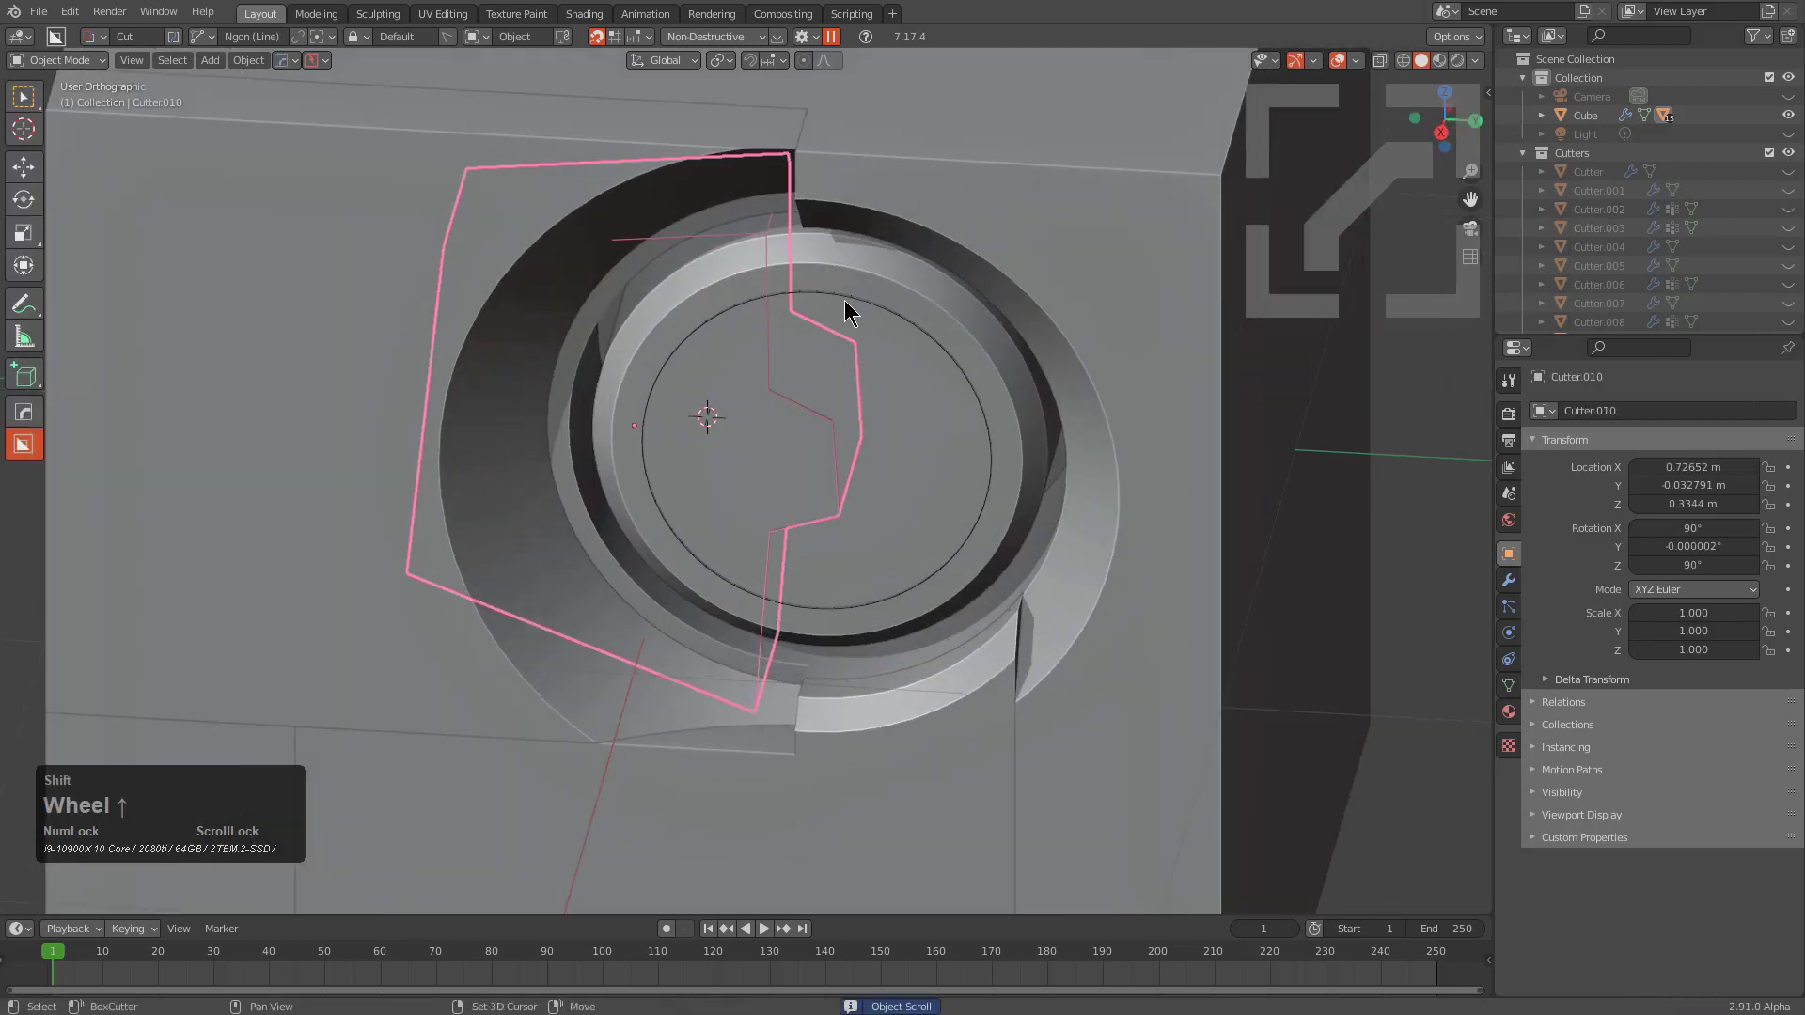
# Mirror the circular cutter across its primary axis with Hard Ops.
pyautogui.click(845, 299)
pyautogui.press('x')
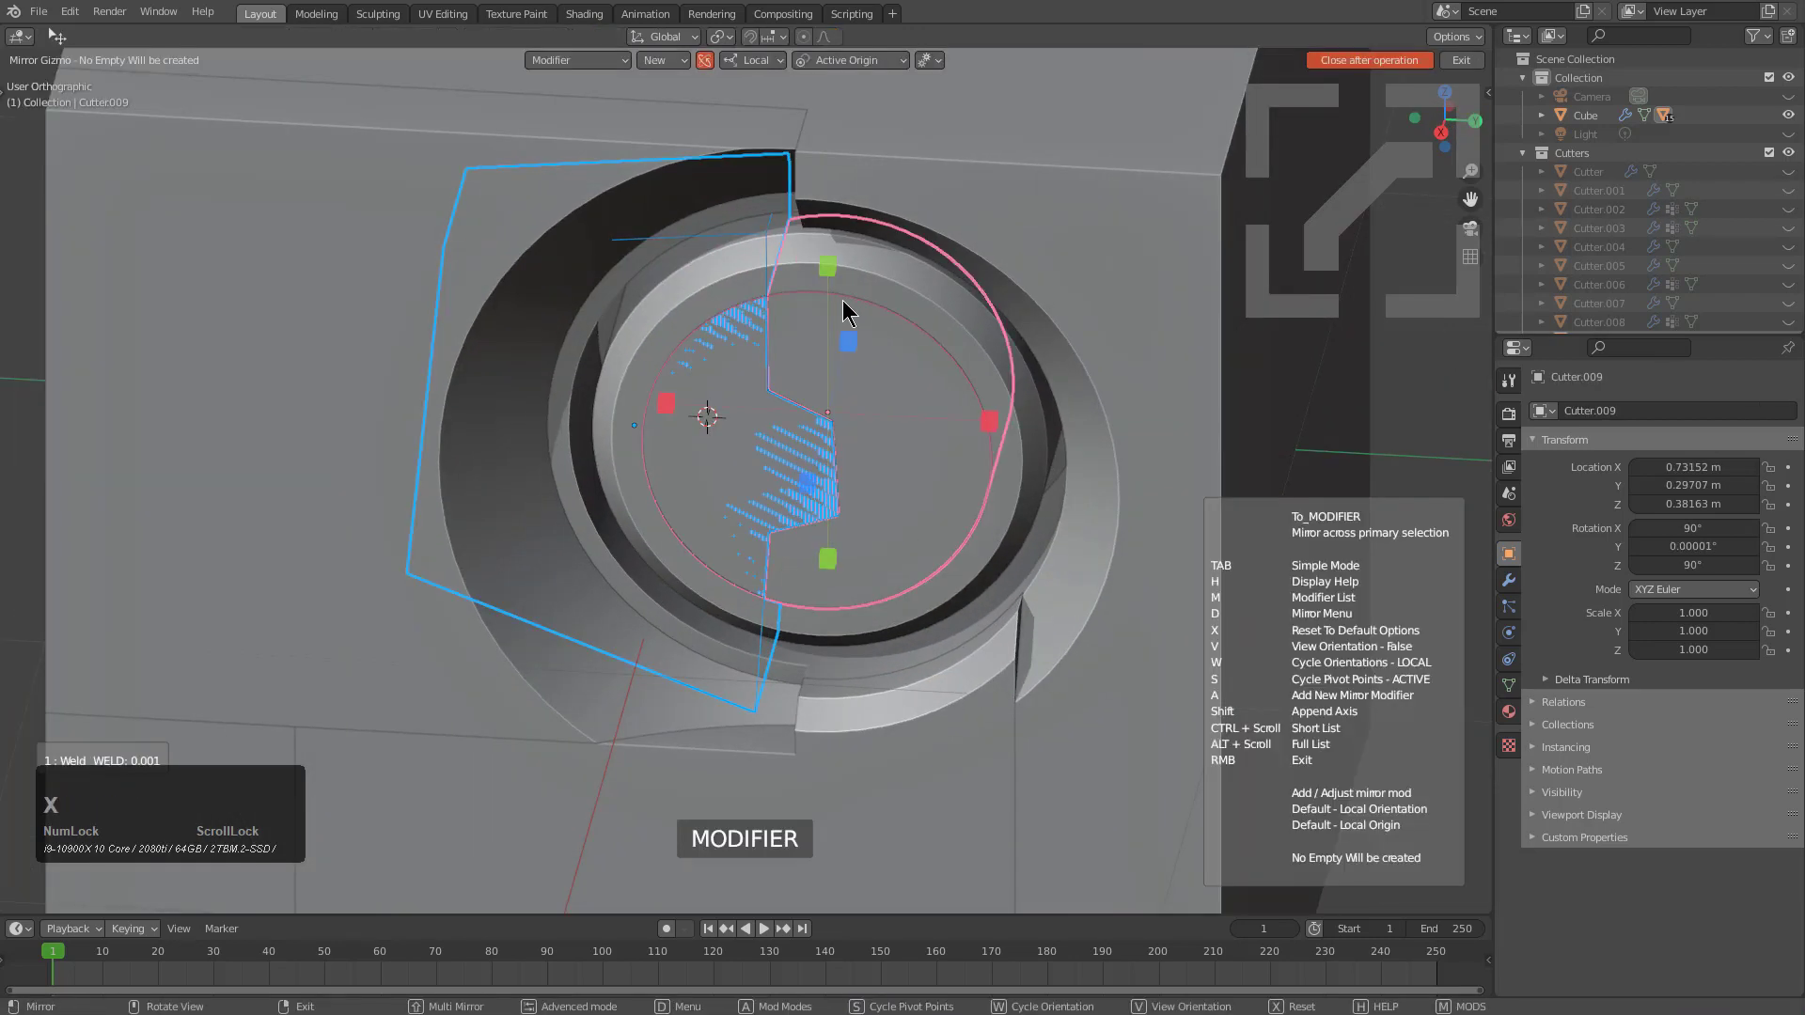
pyautogui.click(824, 282)
pyautogui.moveTo(833, 282); pyautogui.dragTo(933, 426, button='middle')
pyautogui.press('1')
pyautogui.click(934, 400)
pyautogui.click(916, 420)
# Uniquify the Slice piece's cutters with Hard Ops, then test-move it to confirm it is independent.
pyautogui.press('g')
pyautogui.rightClick(934, 411)
pyautogui.press('q')
pyautogui.moveTo(958, 455)
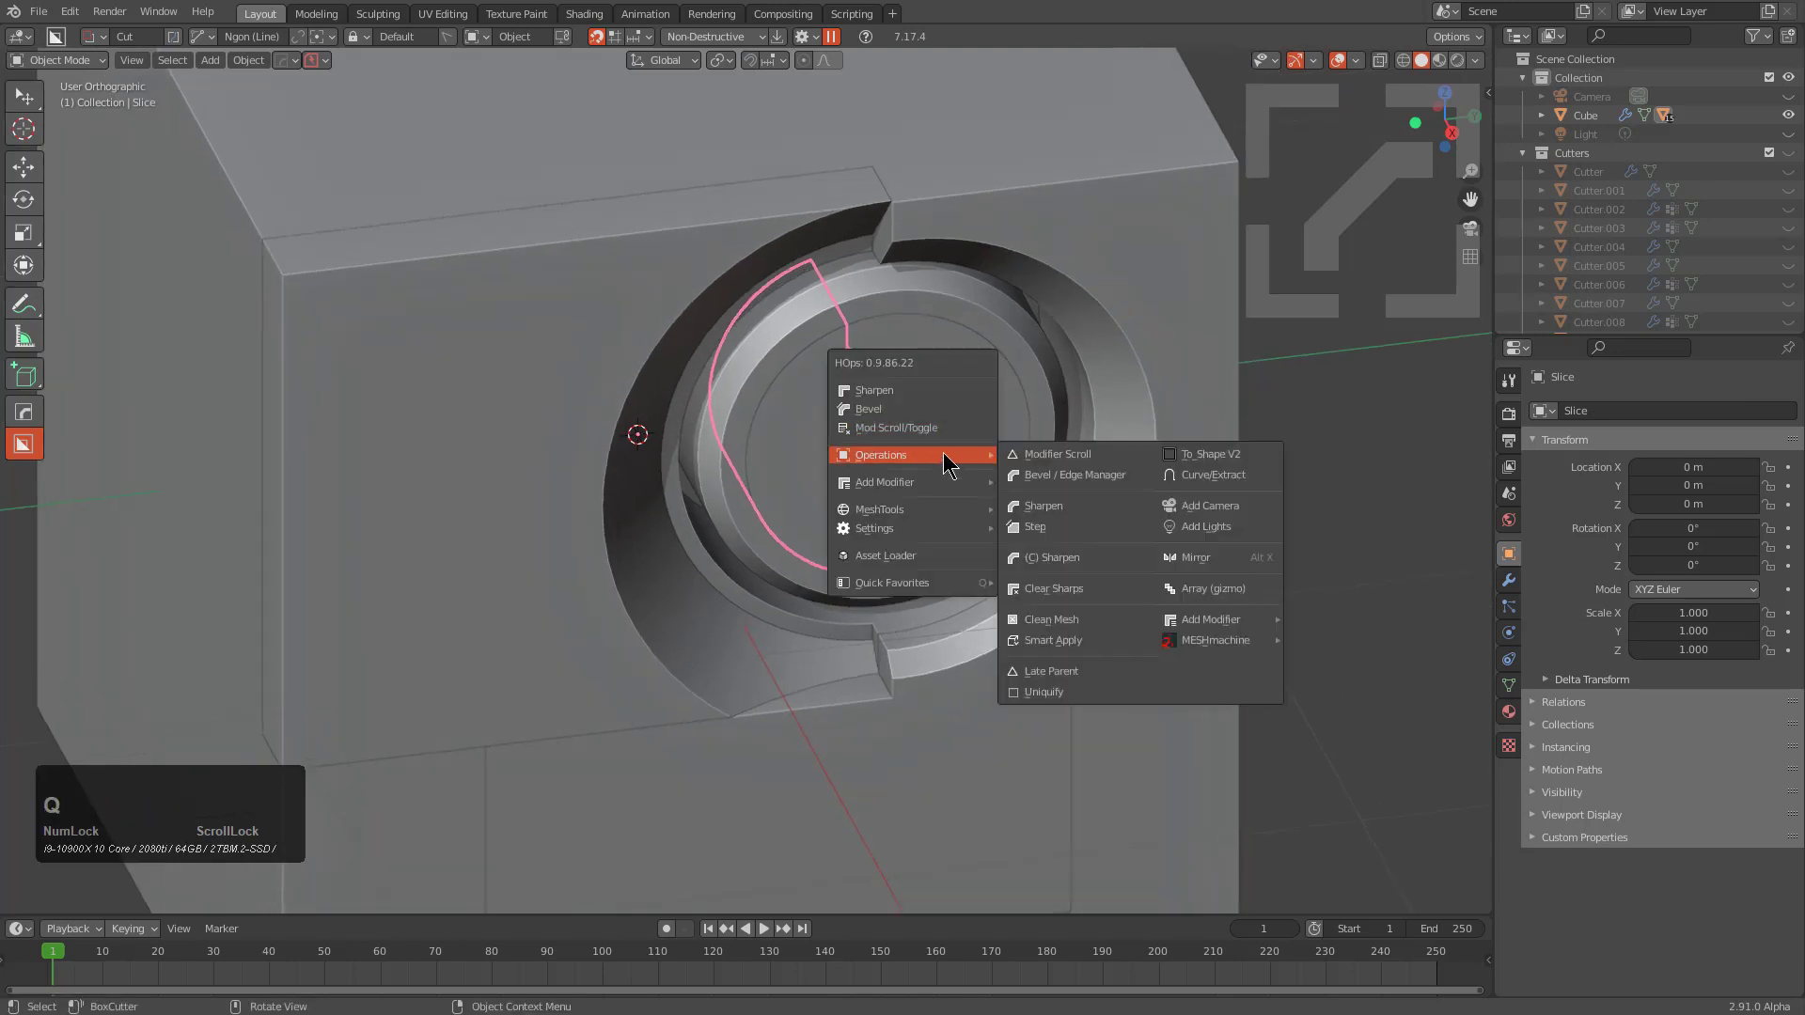
pyautogui.click(1029, 691)
pyautogui.press('g')
pyautogui.rightClick(906, 489)
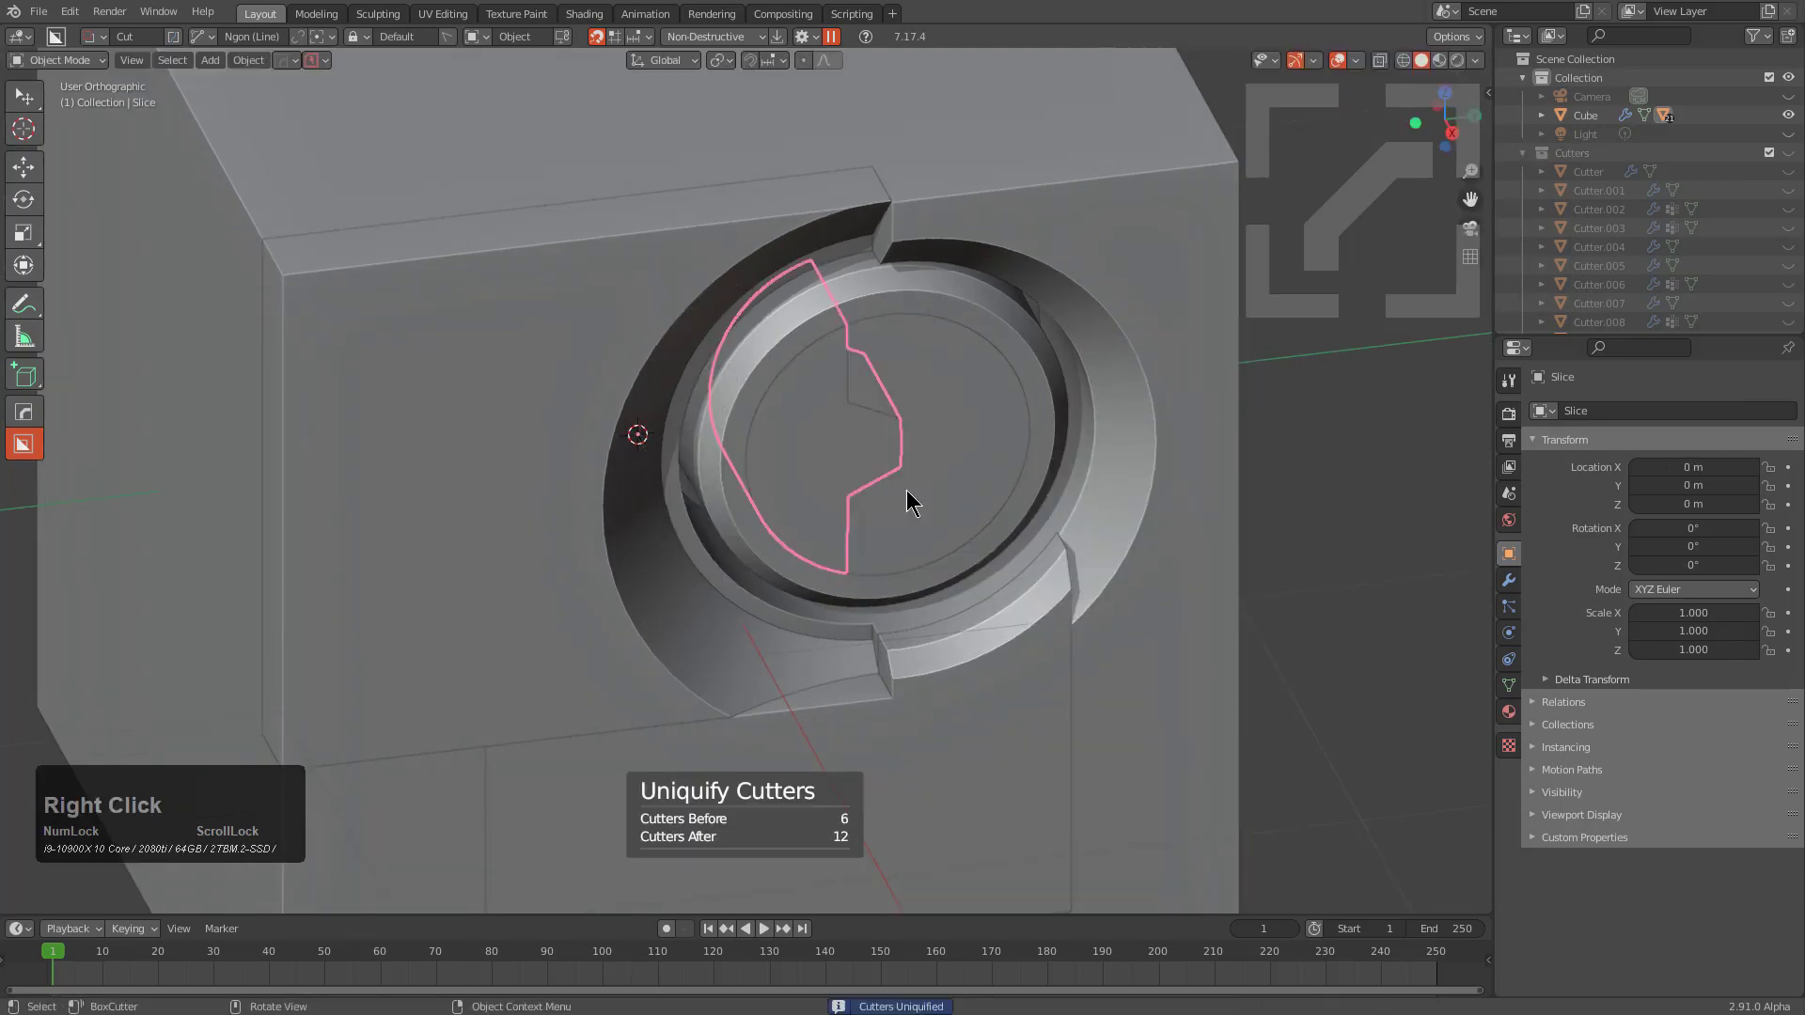
pyautogui.moveTo(906, 489); pyautogui.dragTo(901, 487, button='middle')
# Uniquify Slice.002's cutters, raising them from 6 to 11, and test-move the piece.
pyautogui.click(934, 434)
pyautogui.press('q')
pyautogui.moveTo(932, 427)
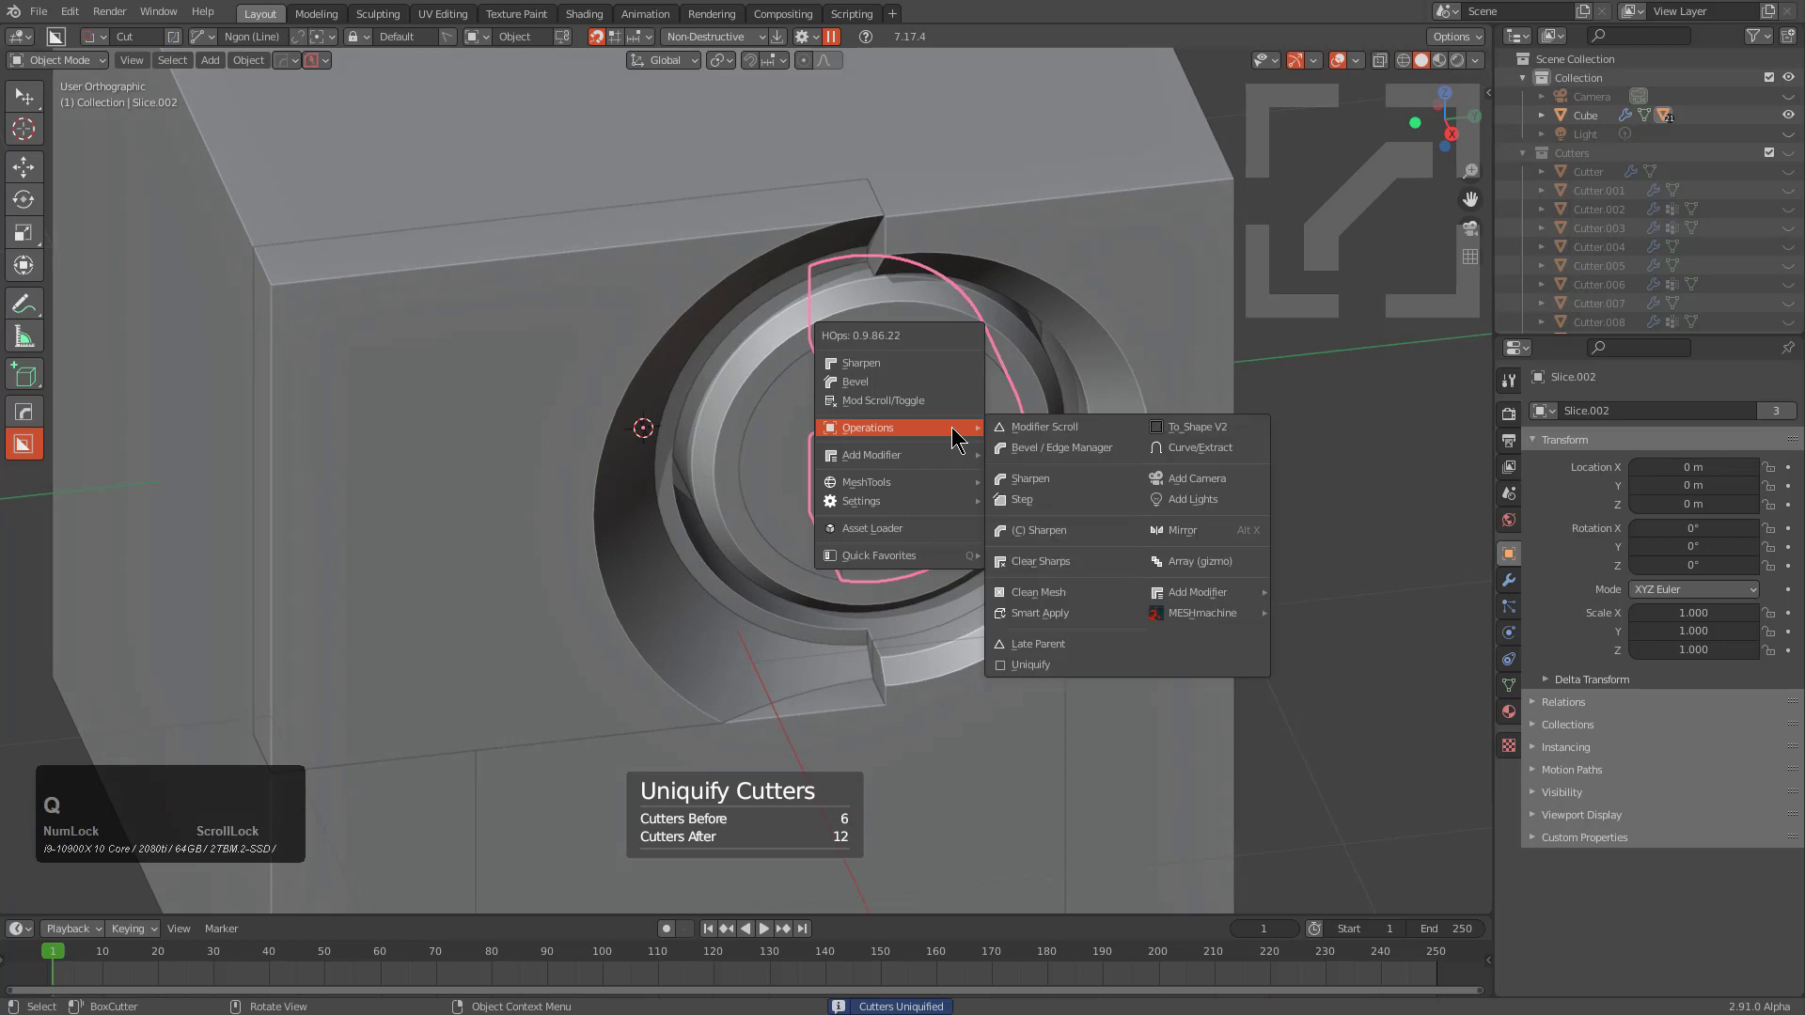
pyautogui.click(1037, 668)
pyautogui.press('g')
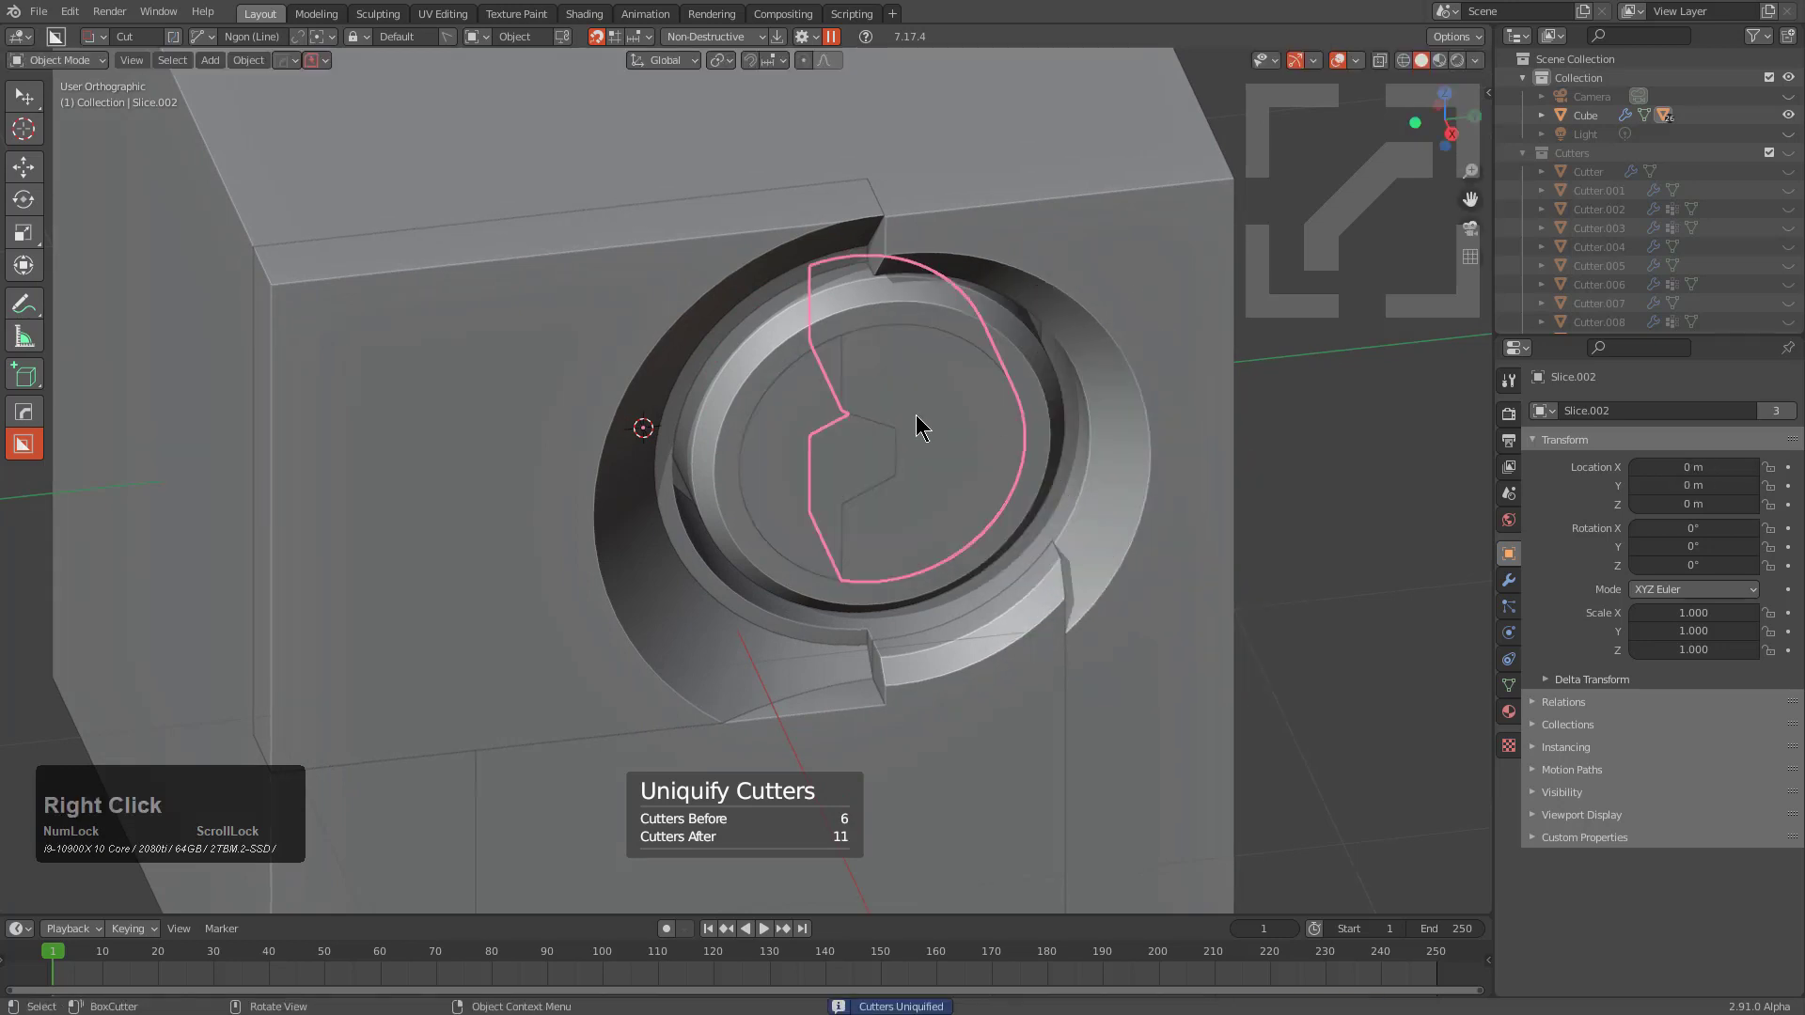
pyautogui.press('g')
pyautogui.rightClick(964, 417)
pyautogui.press('g')
pyautogui.rightClick(953, 427)
# Bool Scroll to Cutter.010 and move it up to Z 0.36137, shifting the notch.
pyautogui.press('q')
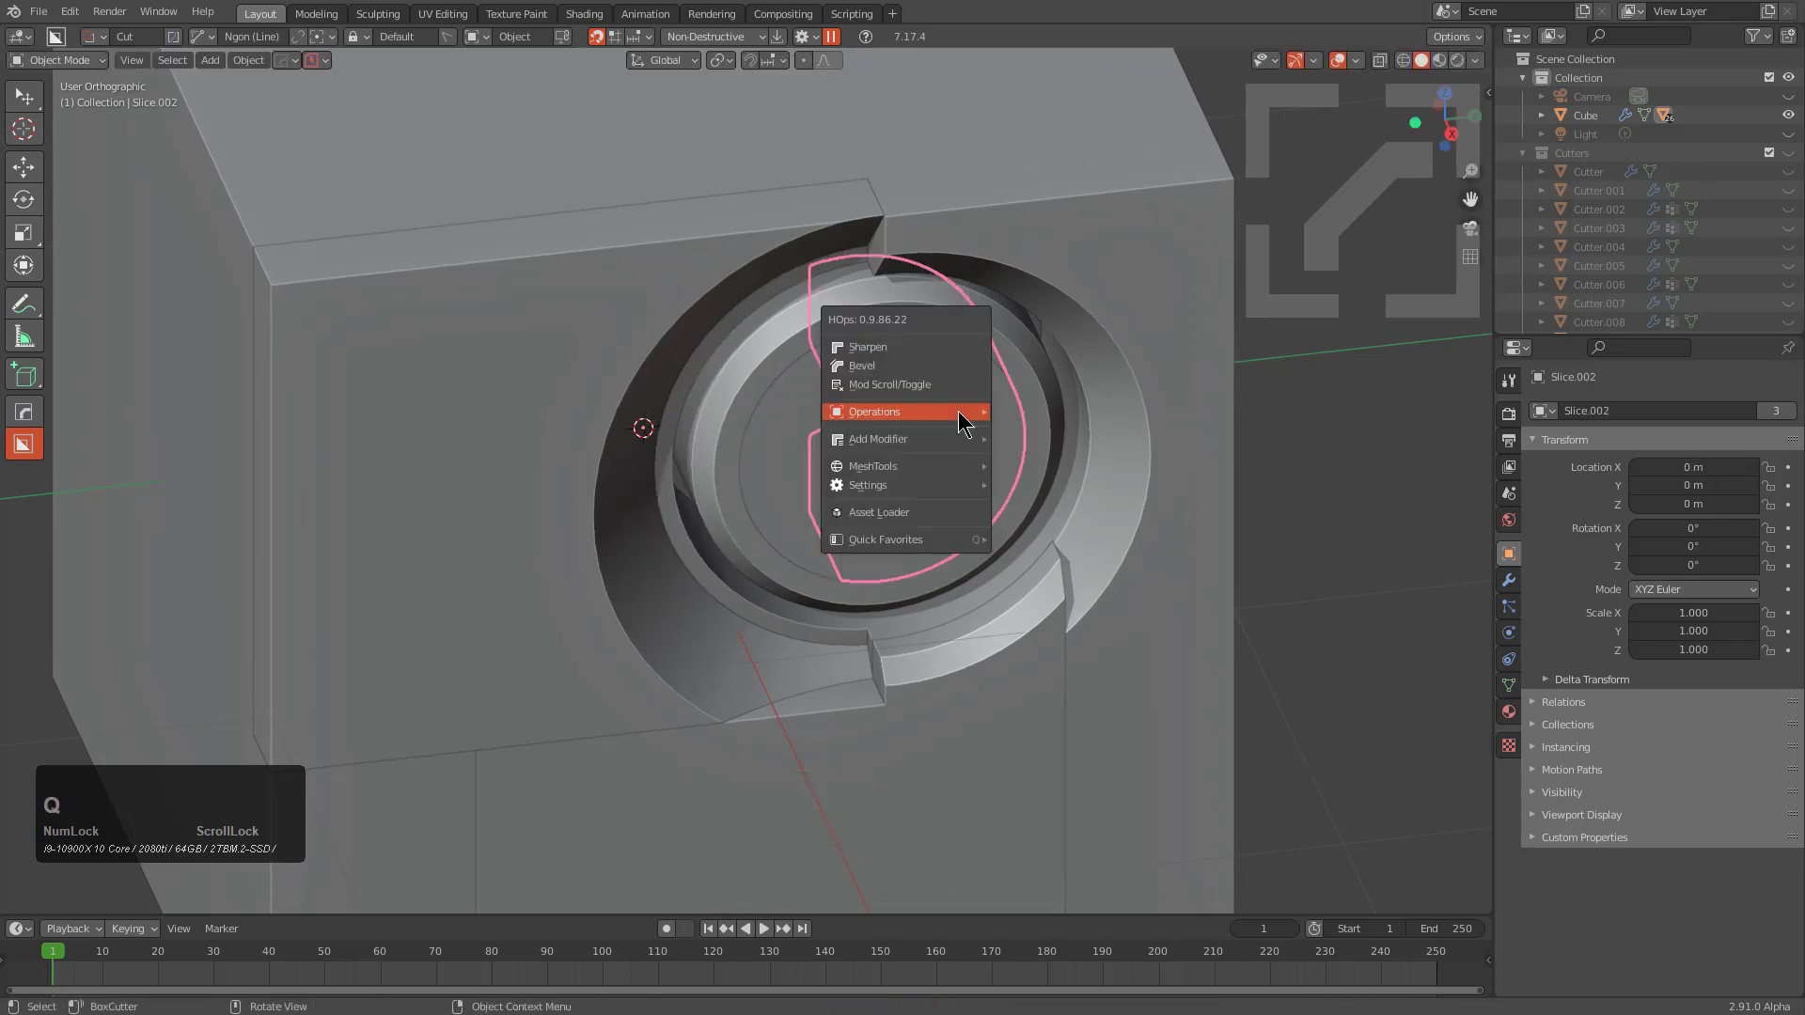
pyautogui.click(944, 384)
pyautogui.scroll(-1, 950, 391)
pyautogui.click(943, 391)
pyautogui.moveTo(942, 391); pyautogui.dragTo(927, 403, button='middle')
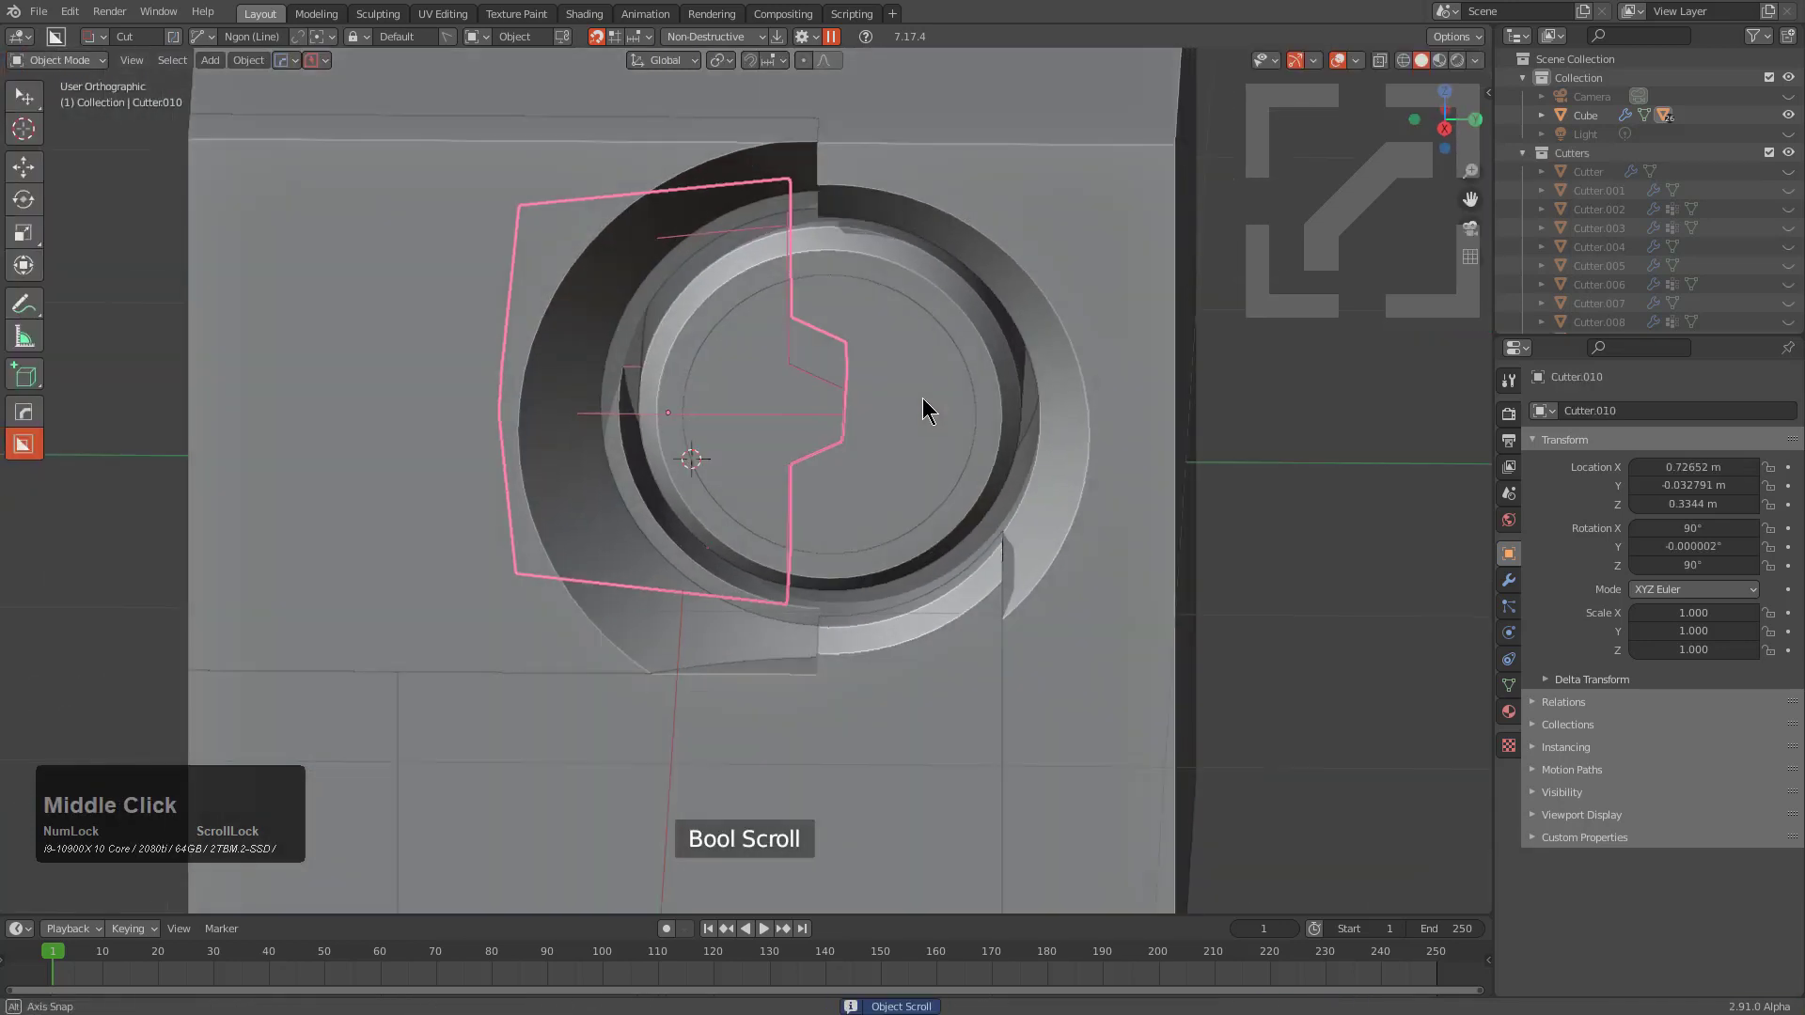
pyautogui.scroll(3, 953, 393)
pyautogui.press('g')
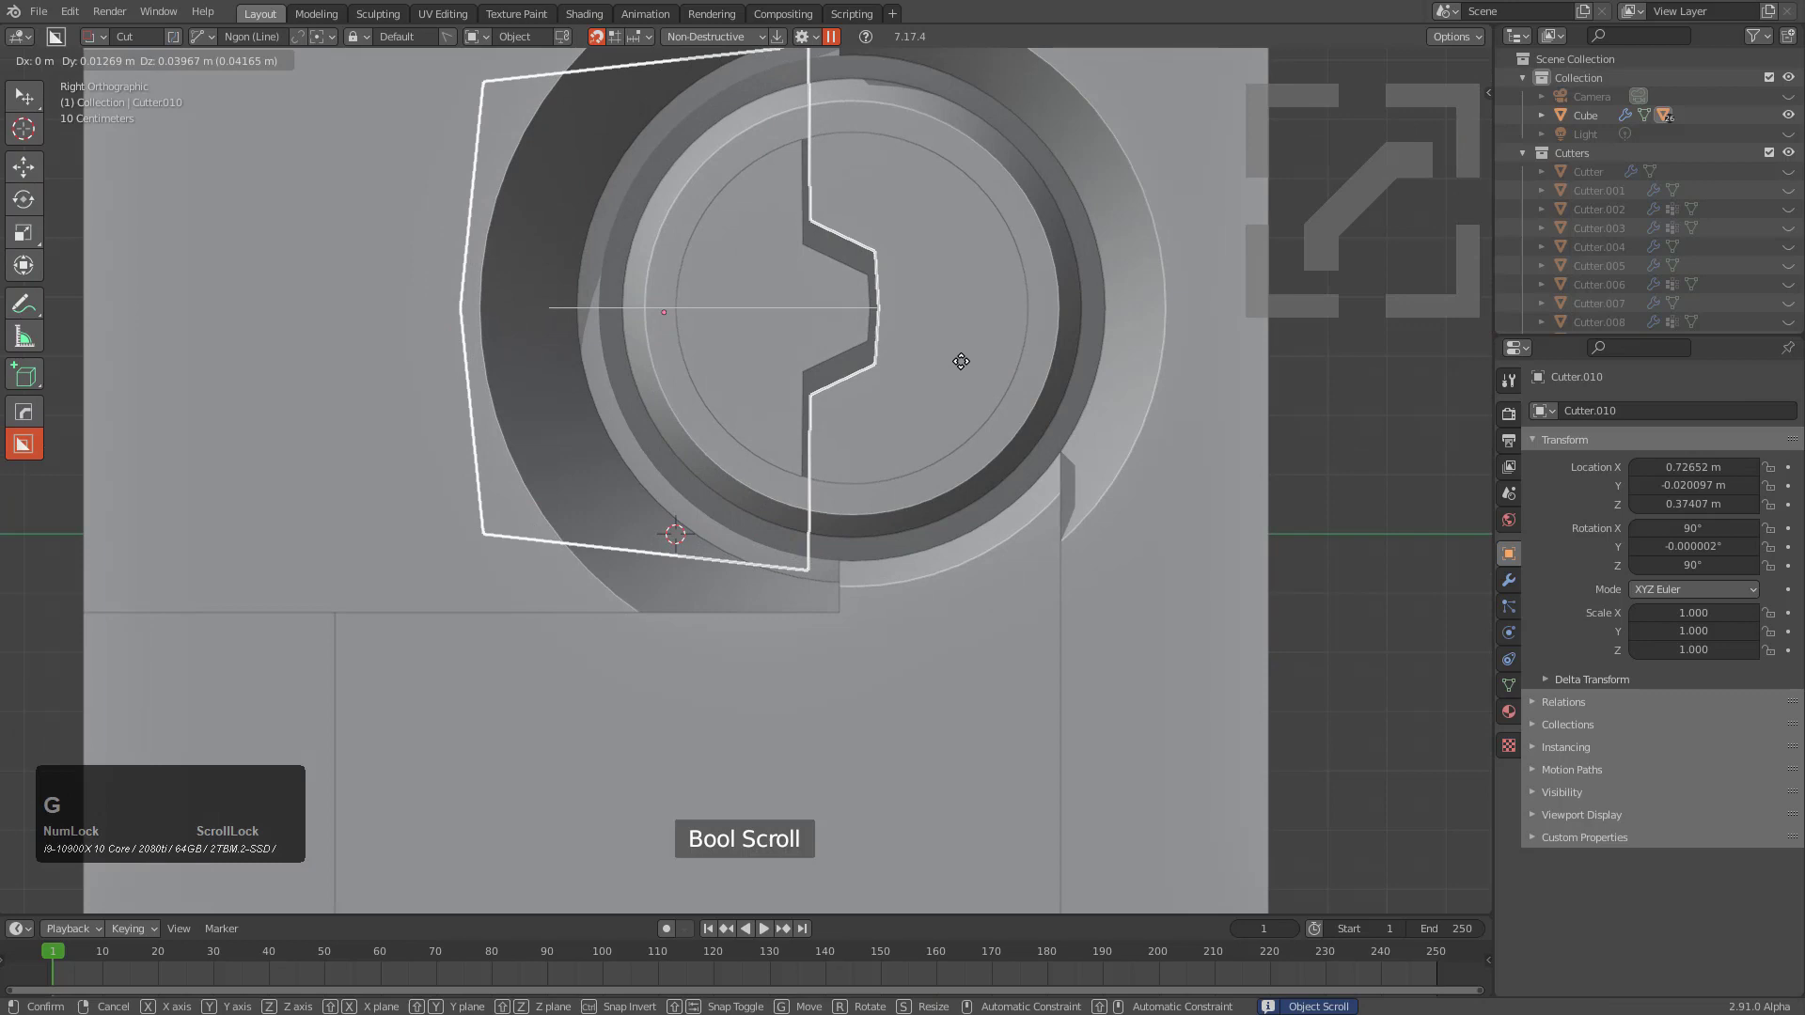
pyautogui.click(930, 358)
pyautogui.moveTo(931, 359); pyautogui.dragTo(920, 420, button='middle')
pyautogui.scroll(-2, 978, 433)
pyautogui.scroll(1, 920, 421)
# From the top view, cut a thin BoxCutter ngon groove down the middle of the disc.
pyautogui.middleClick(921, 419)
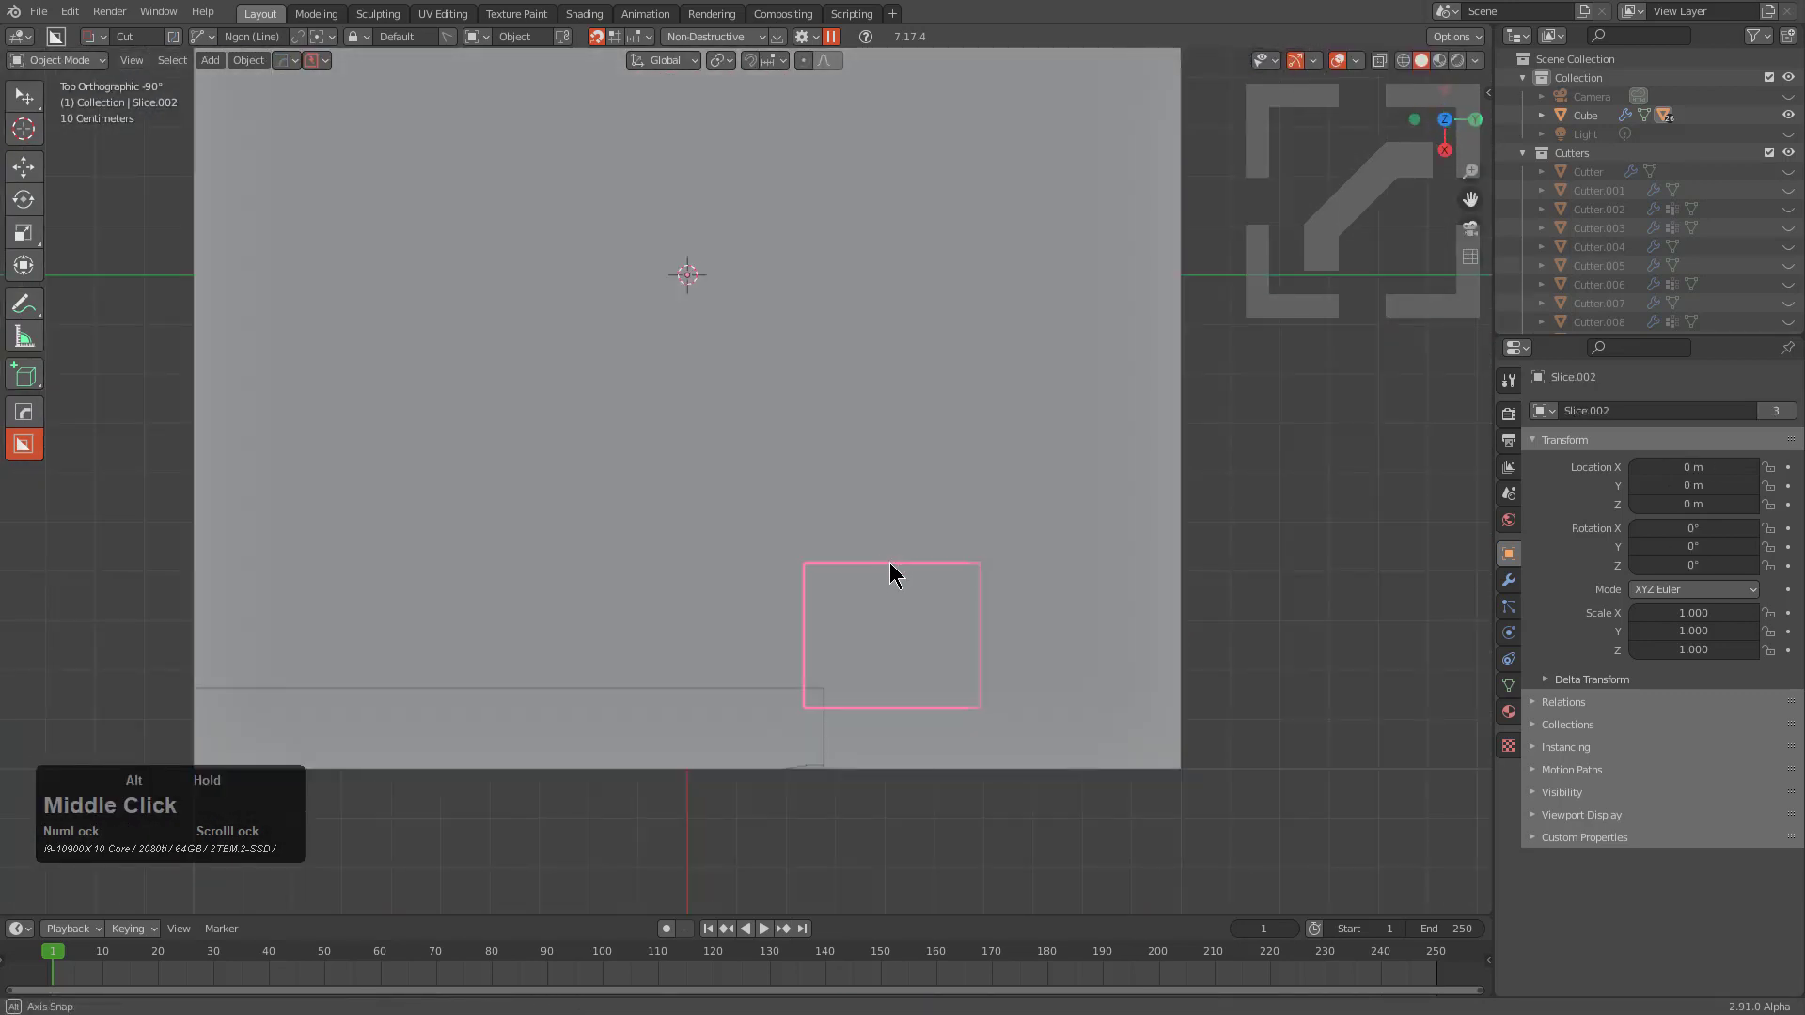
pyautogui.scroll(2, 884, 489)
pyautogui.press('d')
pyautogui.moveTo(677, 506)
pyautogui.mouseDown()
pyautogui.moveTo(827, 514)
pyautogui.moveTo(871, 592)
pyautogui.mouseUp()
pyautogui.press('c')
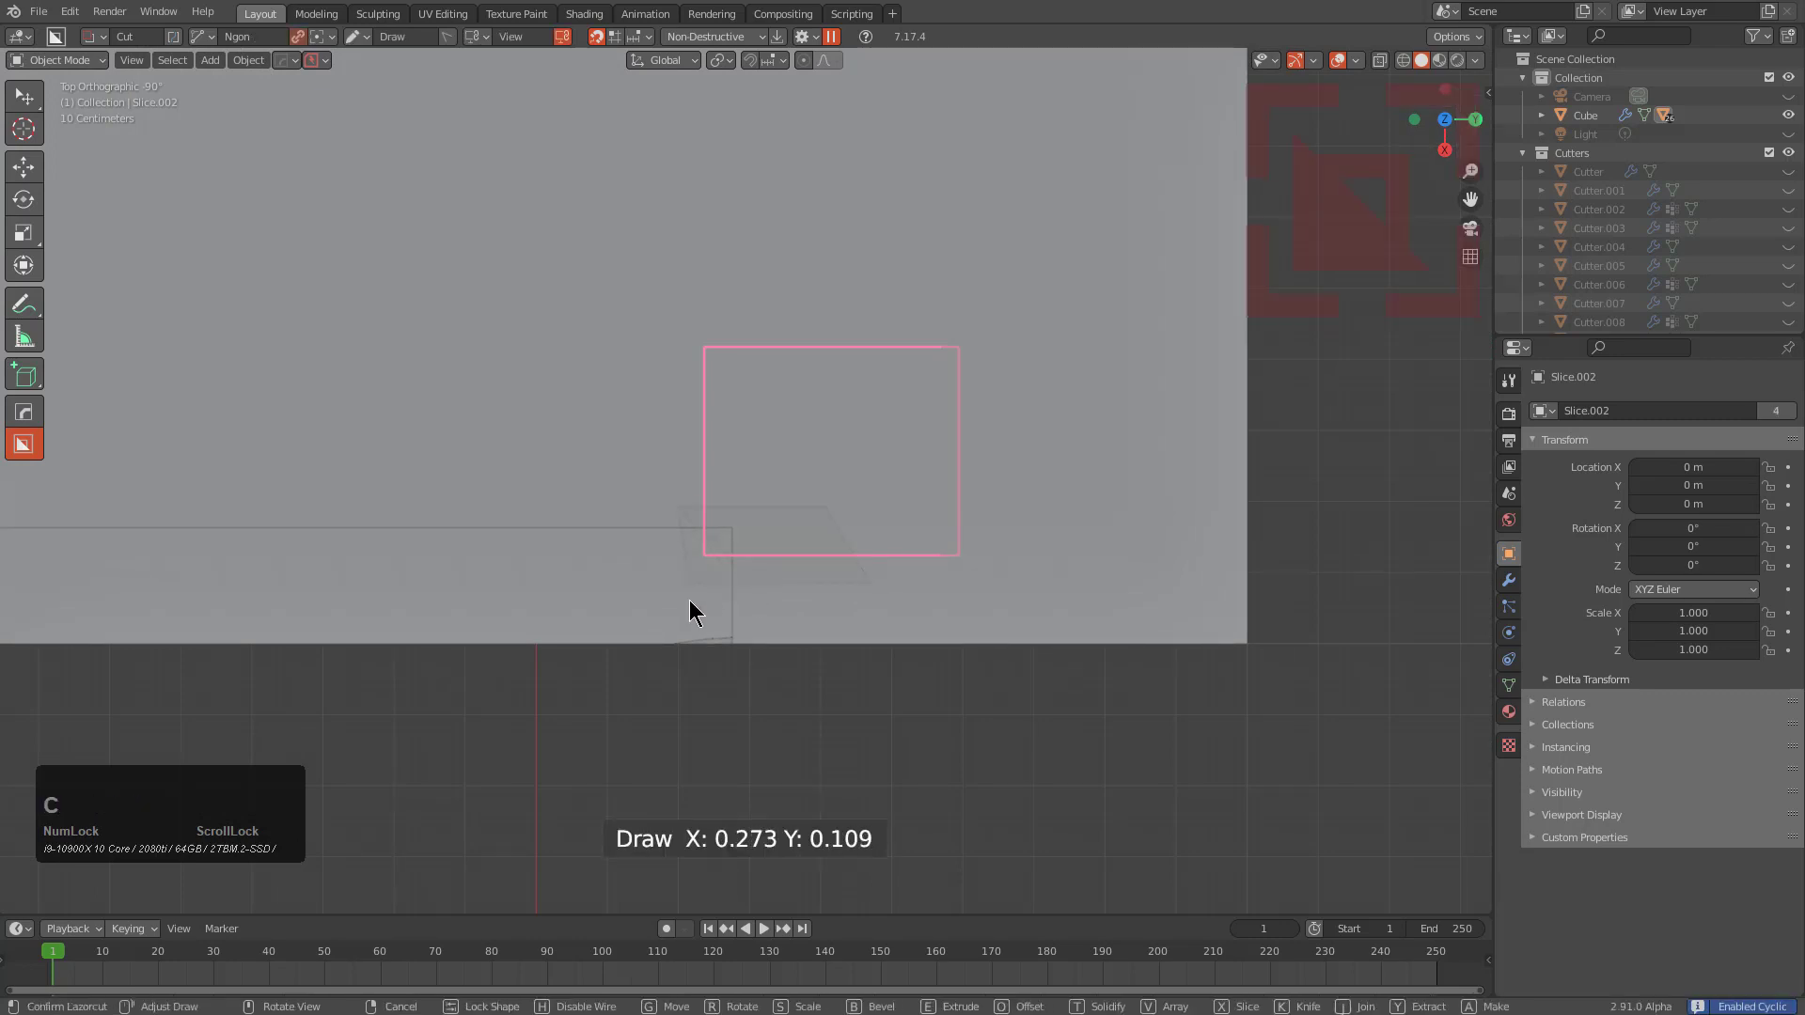
pyautogui.press('space')
pyautogui.moveTo(668, 600); pyautogui.dragTo(869, 412, button='middle')
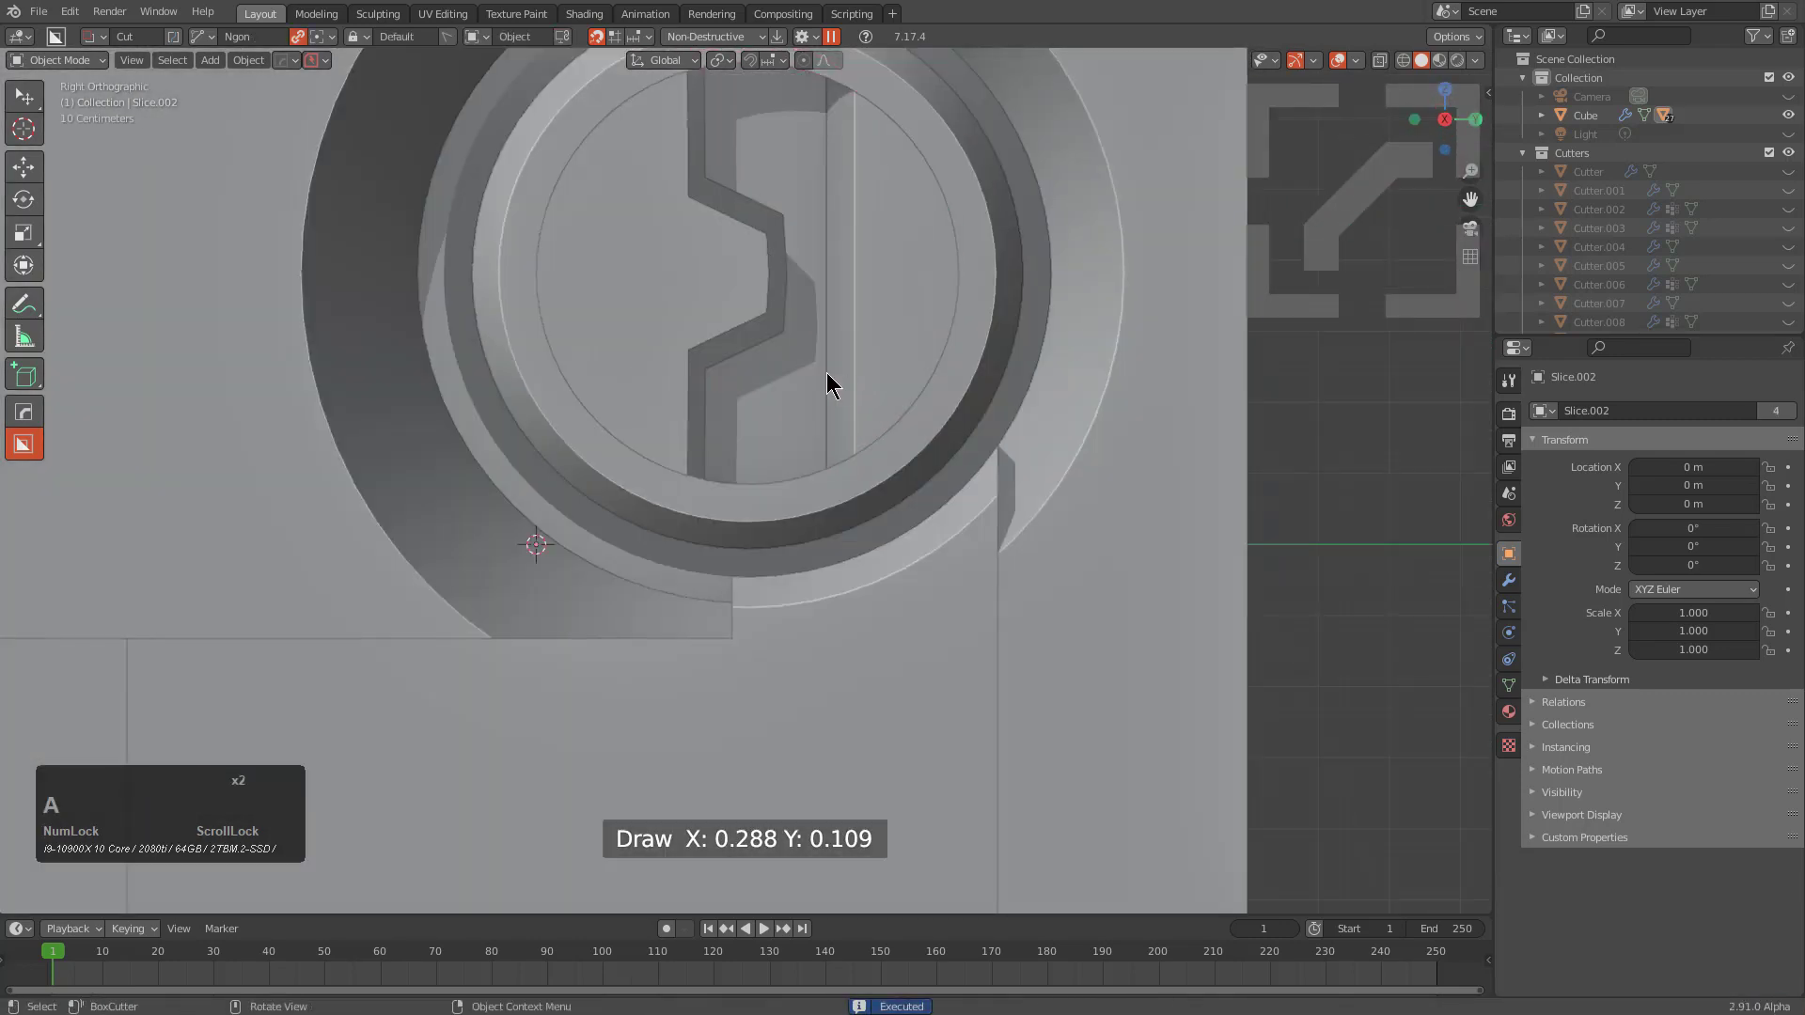
# Bool Scroll Slice.002 to Cutter.010 and drag a Box cut across the disc.
pyautogui.click(938, 375)
pyautogui.press('q')
pyautogui.click(913, 366)
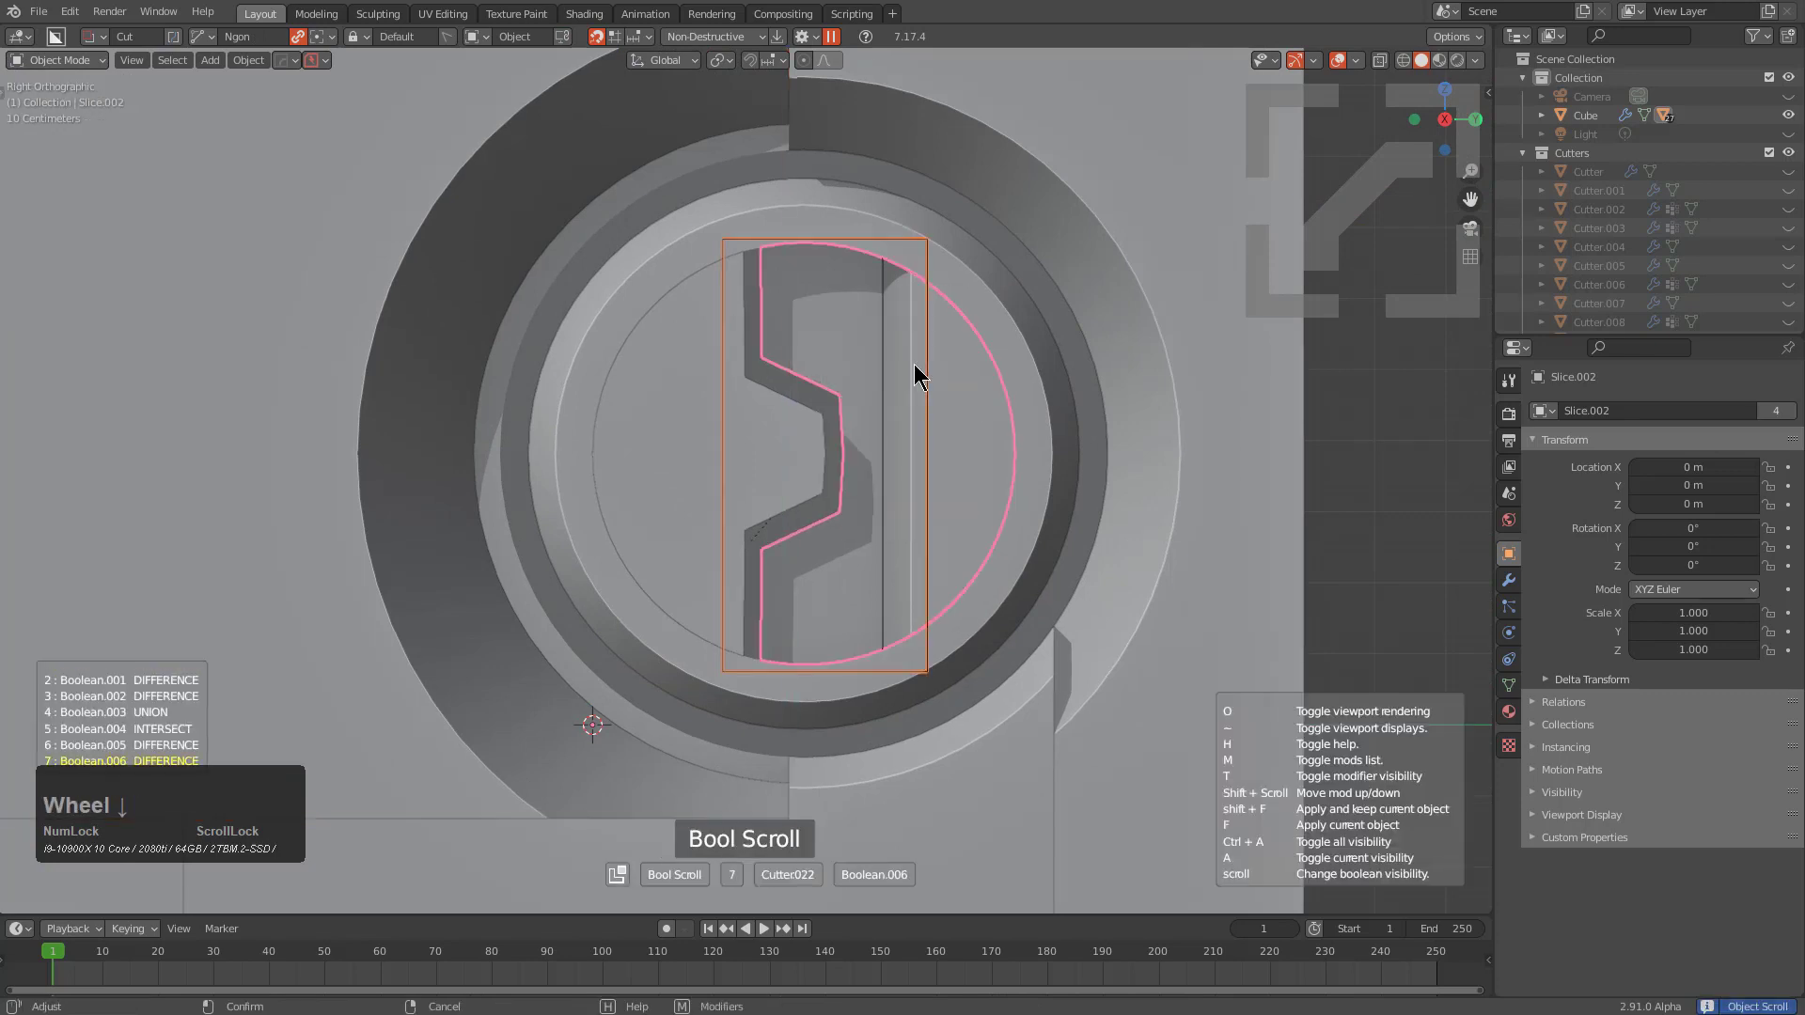
pyautogui.scroll(-2, 914, 364)
pyautogui.click(914, 364)
pyautogui.press('d')
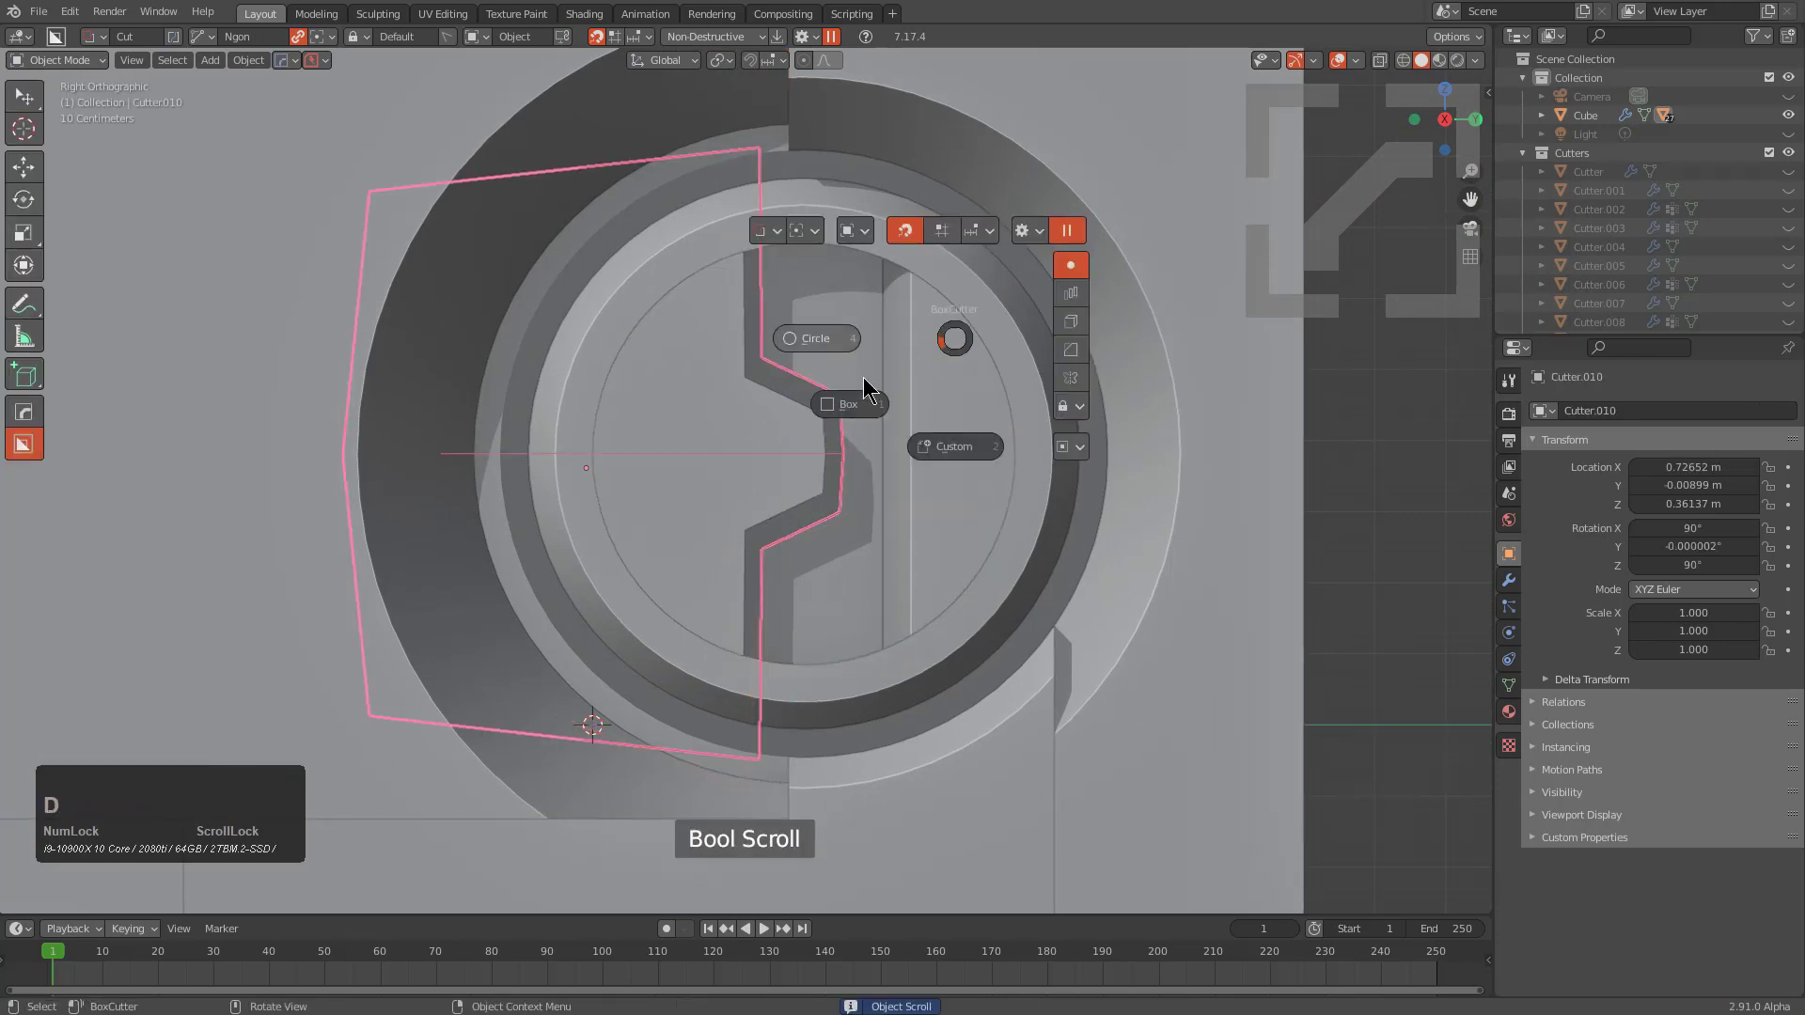
pyautogui.click(985, 289)
pyautogui.moveTo(985, 290); pyautogui.dragTo(837, 720)
# Select the Slice disc piece and drag a second box cut across it.
pyautogui.hotkey('alt', 'a')
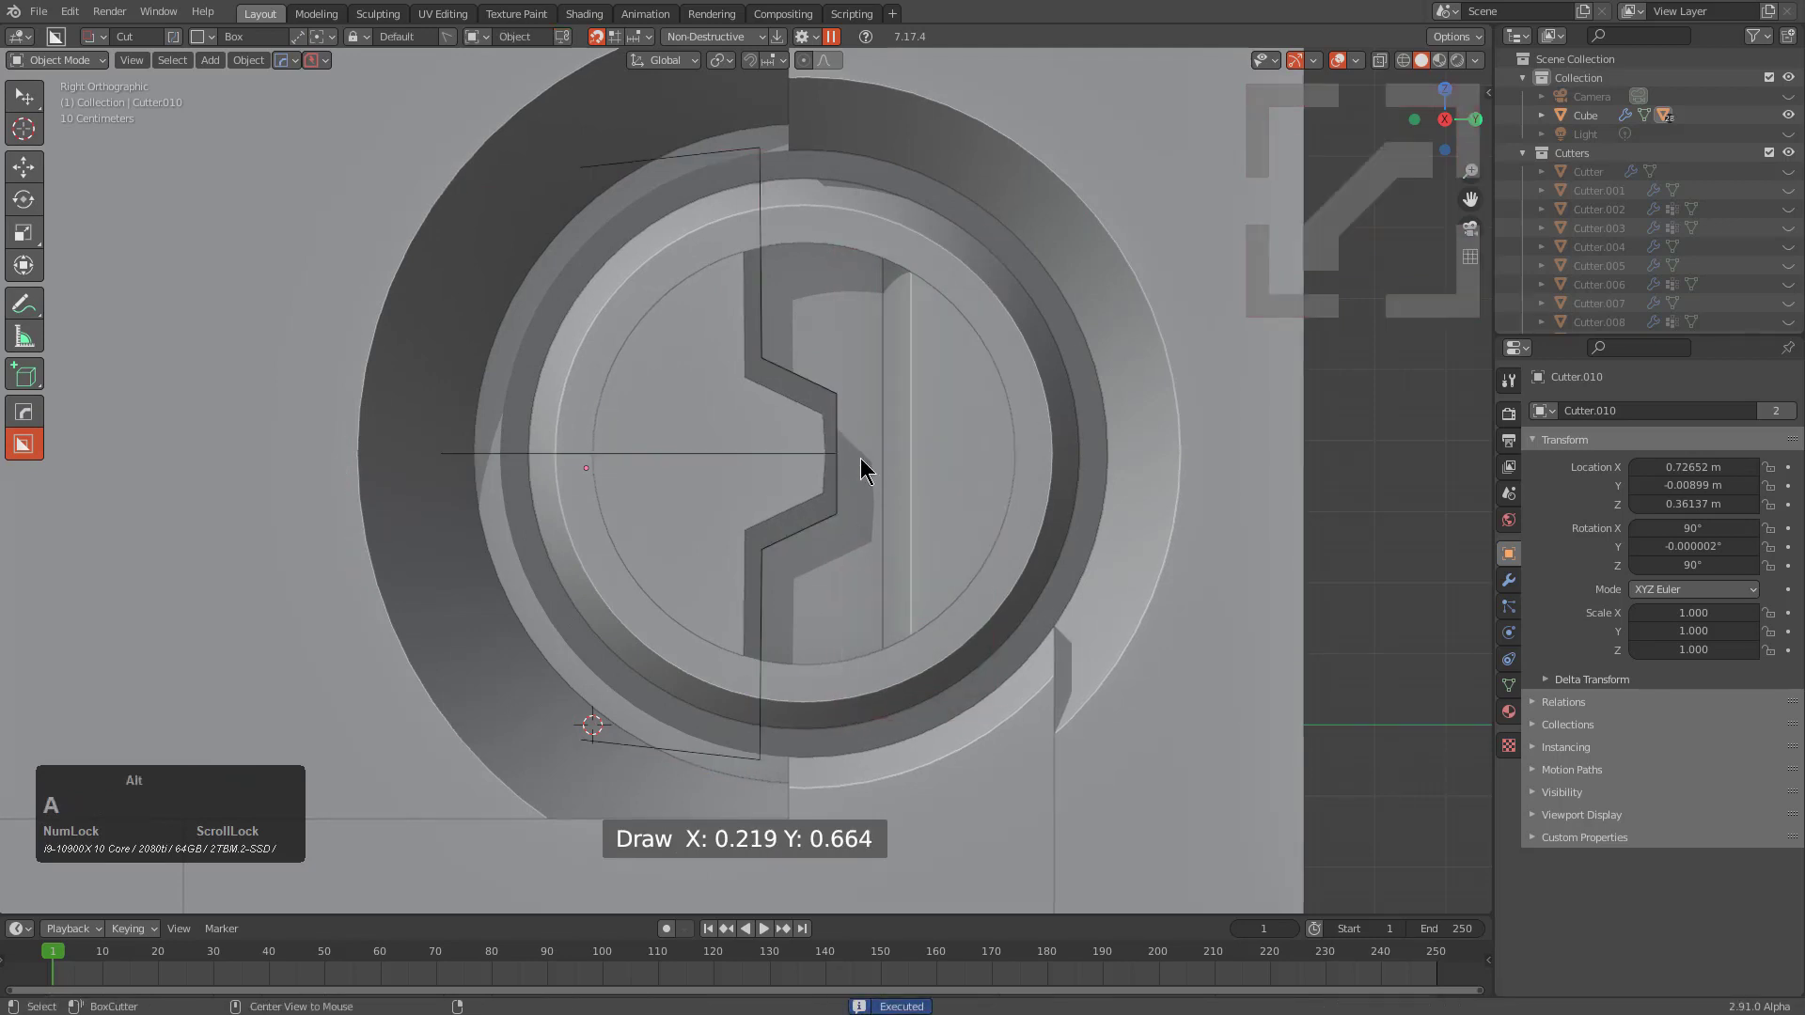
pyautogui.scroll(-1, 863, 468)
pyautogui.click(776, 475)
pyautogui.scroll(3, 958, 334)
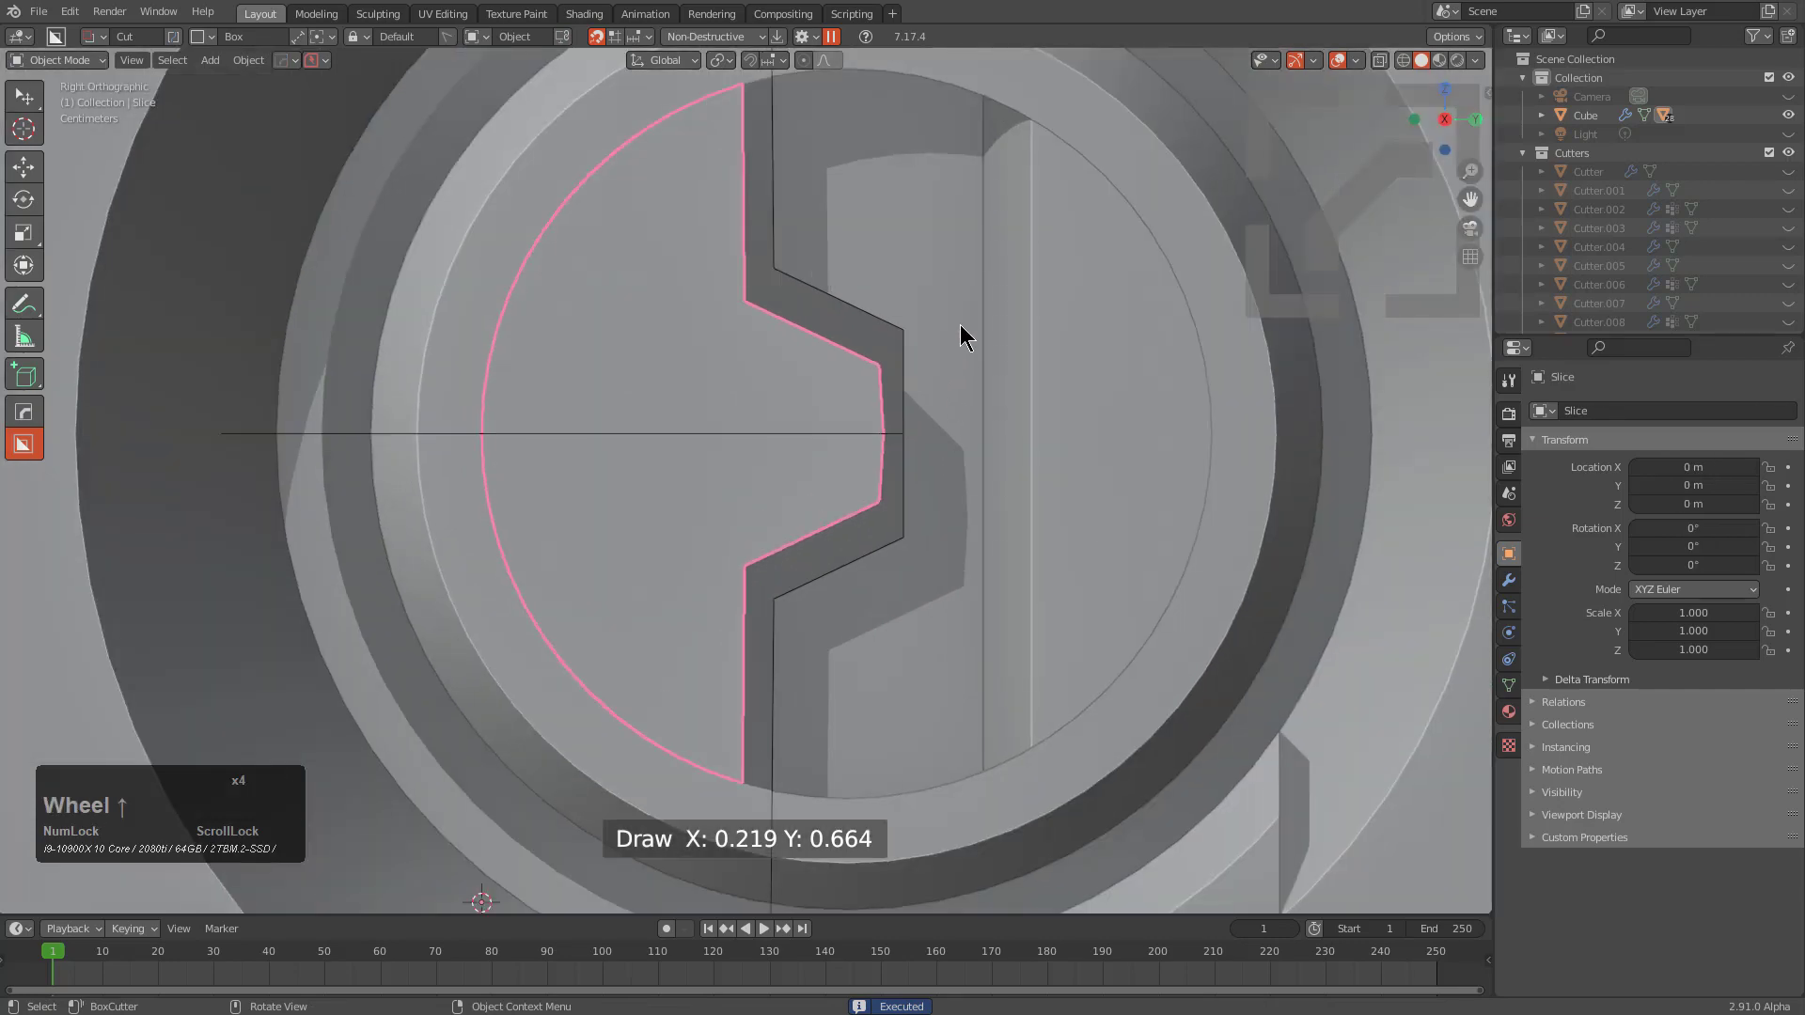
pyautogui.moveTo(950, 269); pyautogui.dragTo(874, 640)
pyautogui.scroll(-3, 914, 531)
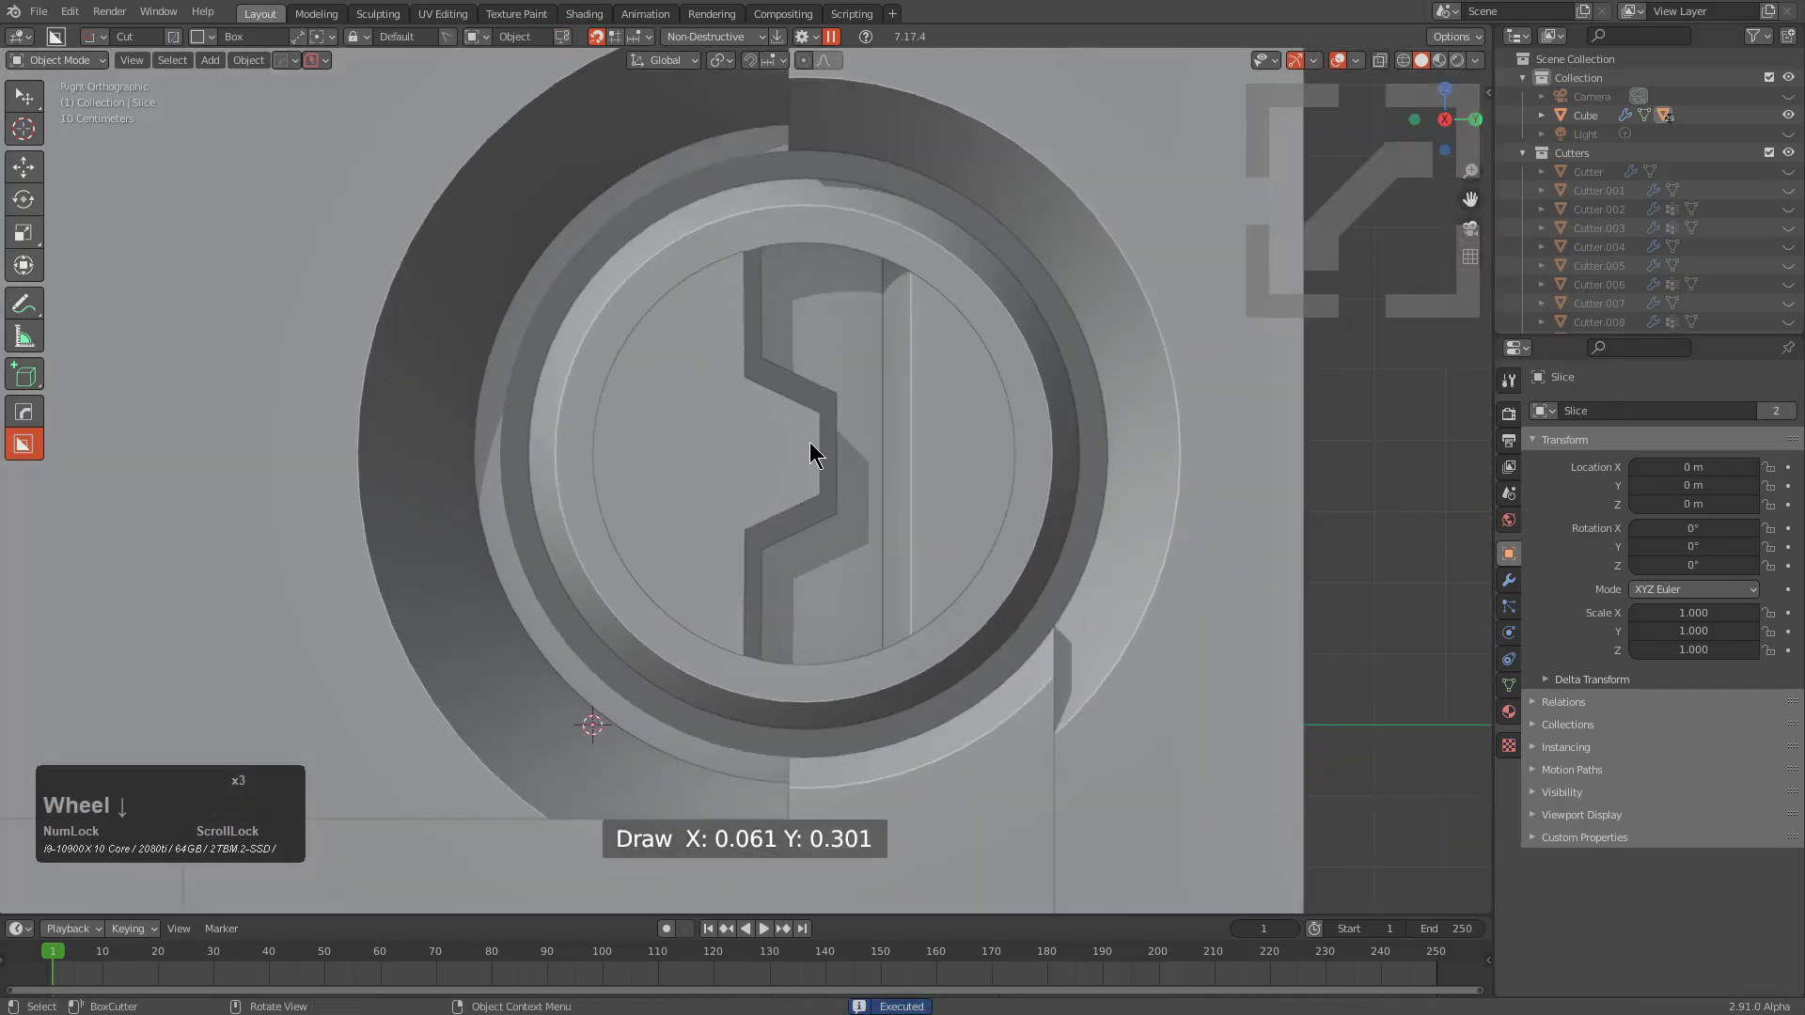
pyautogui.moveTo(810, 442); pyautogui.dragTo(837, 678, button='middle')
pyautogui.scroll(-1, 914, 616)
# Select the lower front panel Slice.001 and Bool Scroll to its circular recess cutter Cutter.006.
pyautogui.click(837, 679)
pyautogui.press('g')
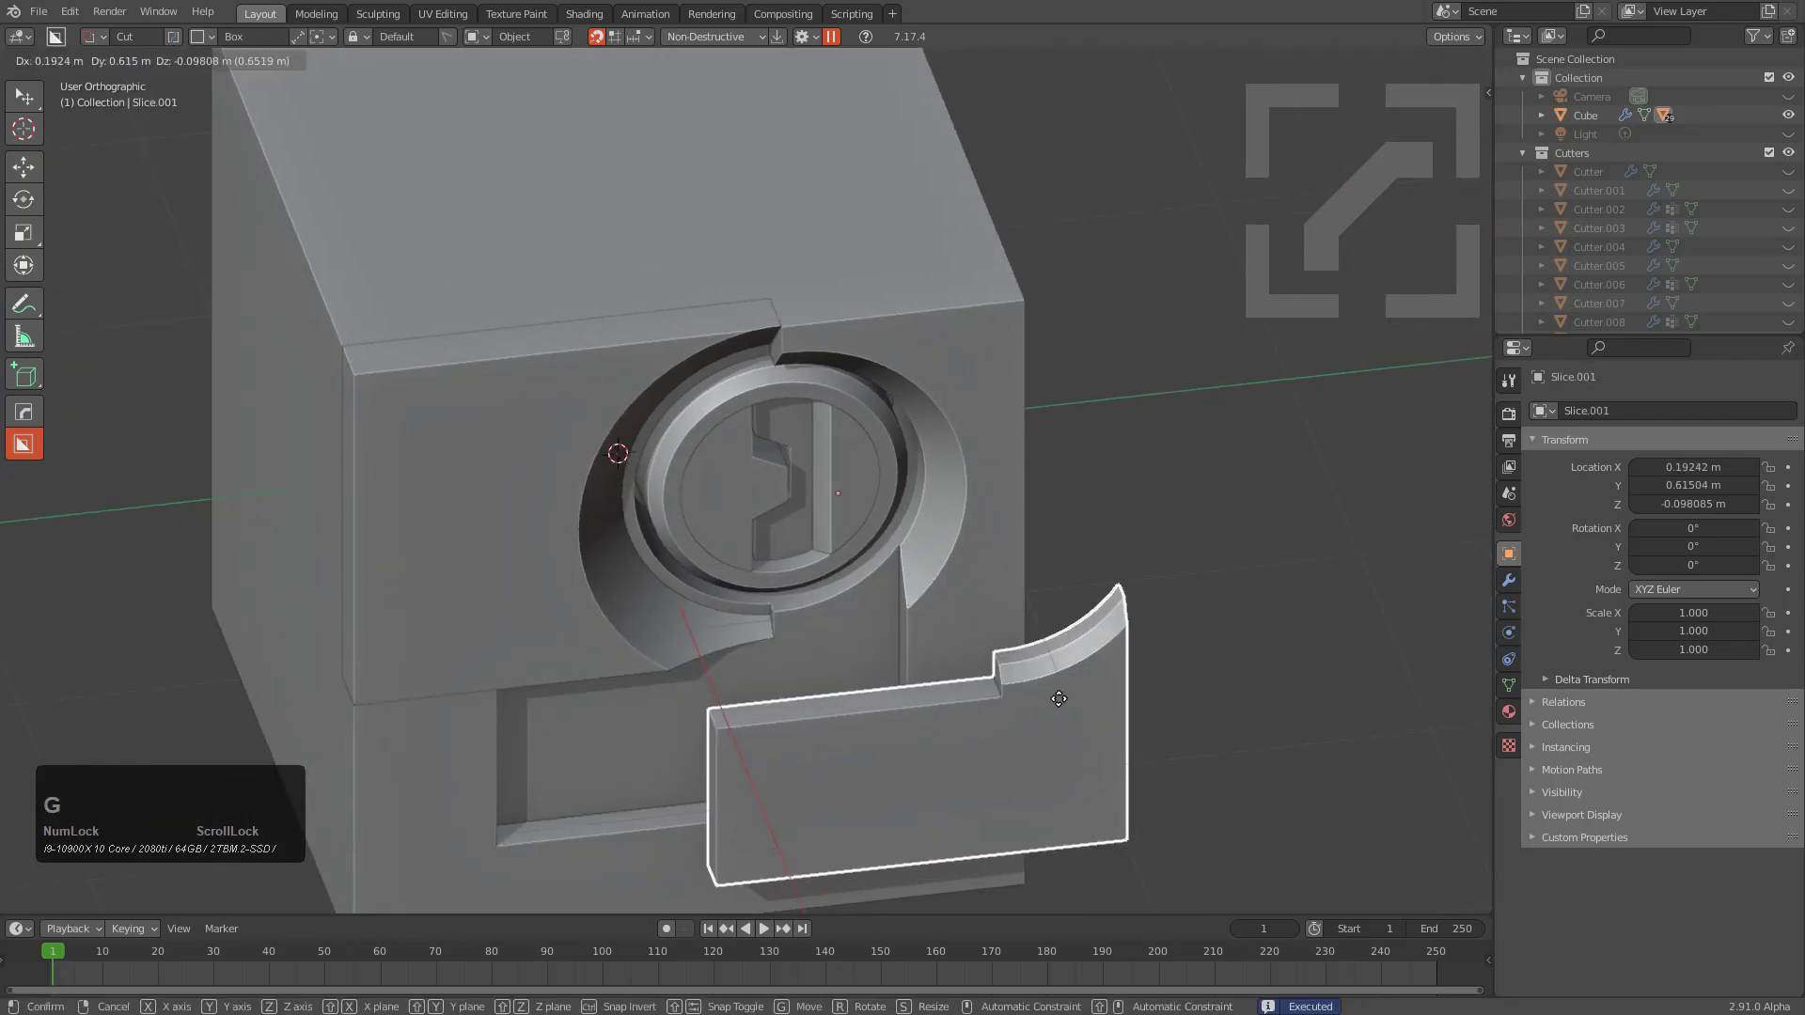
pyautogui.rightClick(1139, 525)
pyautogui.press('q')
pyautogui.click(1139, 519)
pyautogui.scroll(-1, 1139, 519)
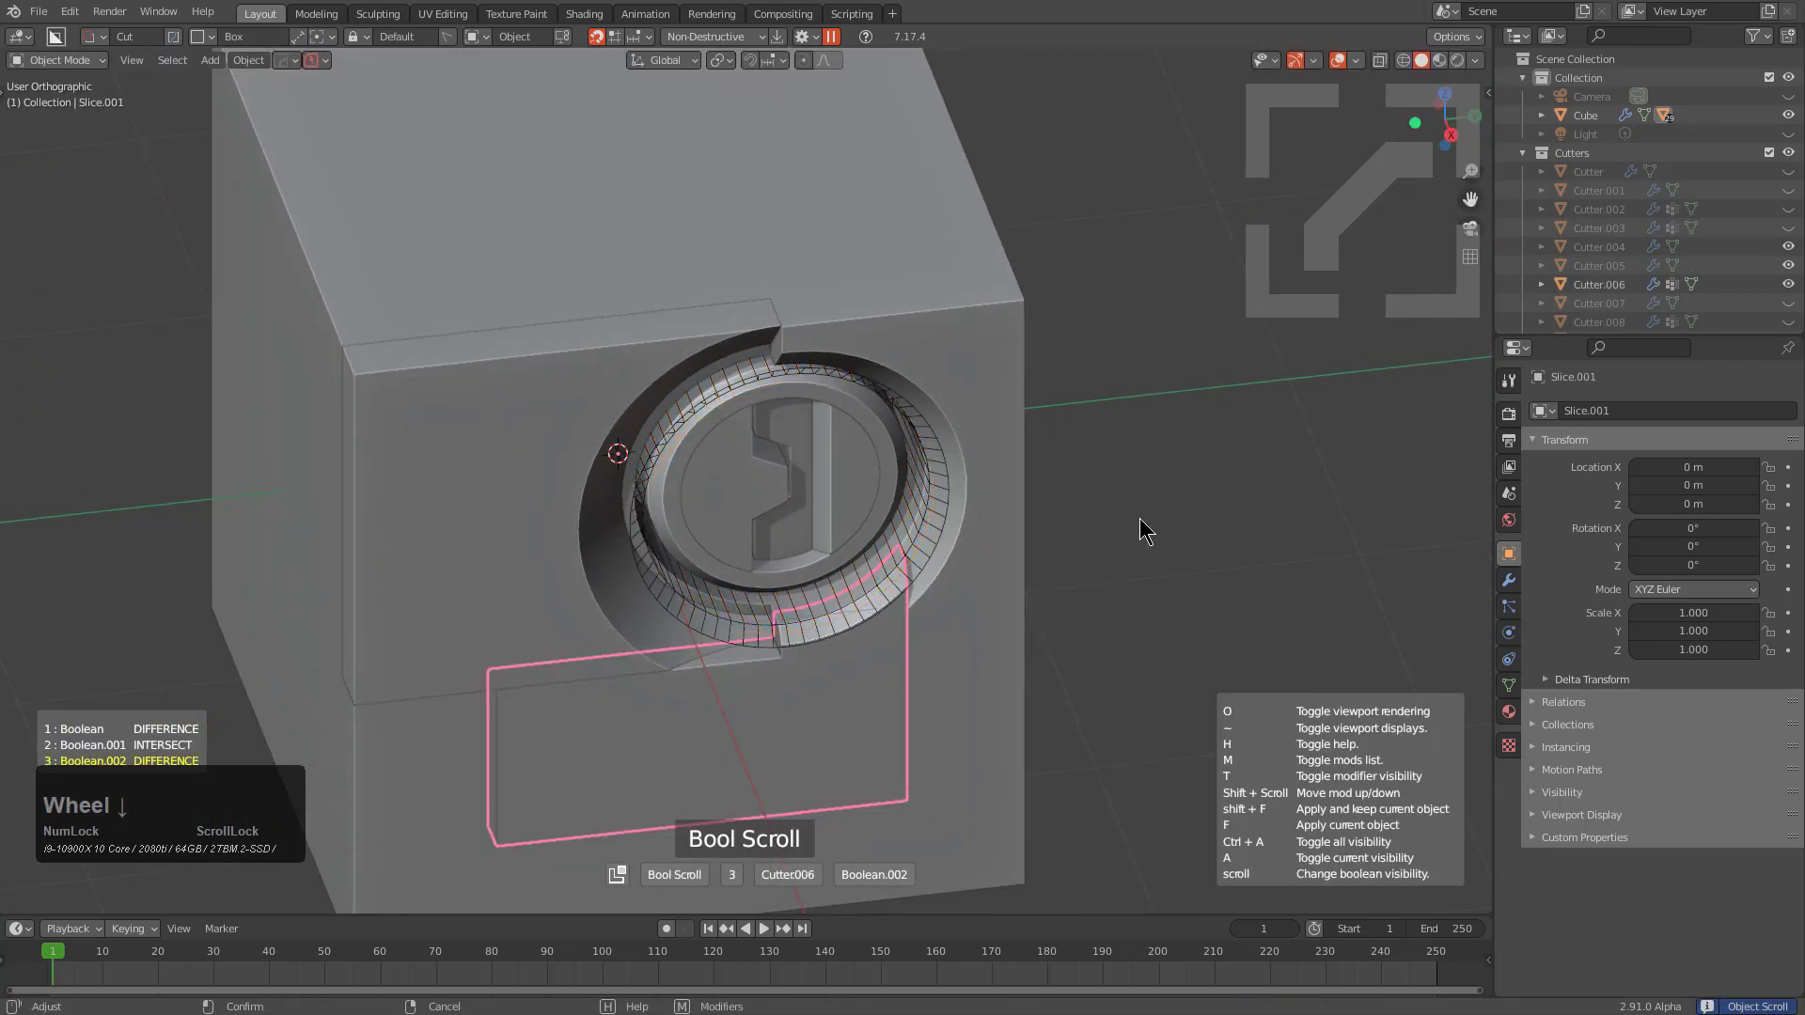
# Bevel Cutter.006 with Hard Ops to width 0.040 and hide the cutter.
pyautogui.press('q')
pyautogui.doubleClick(1106, 451)
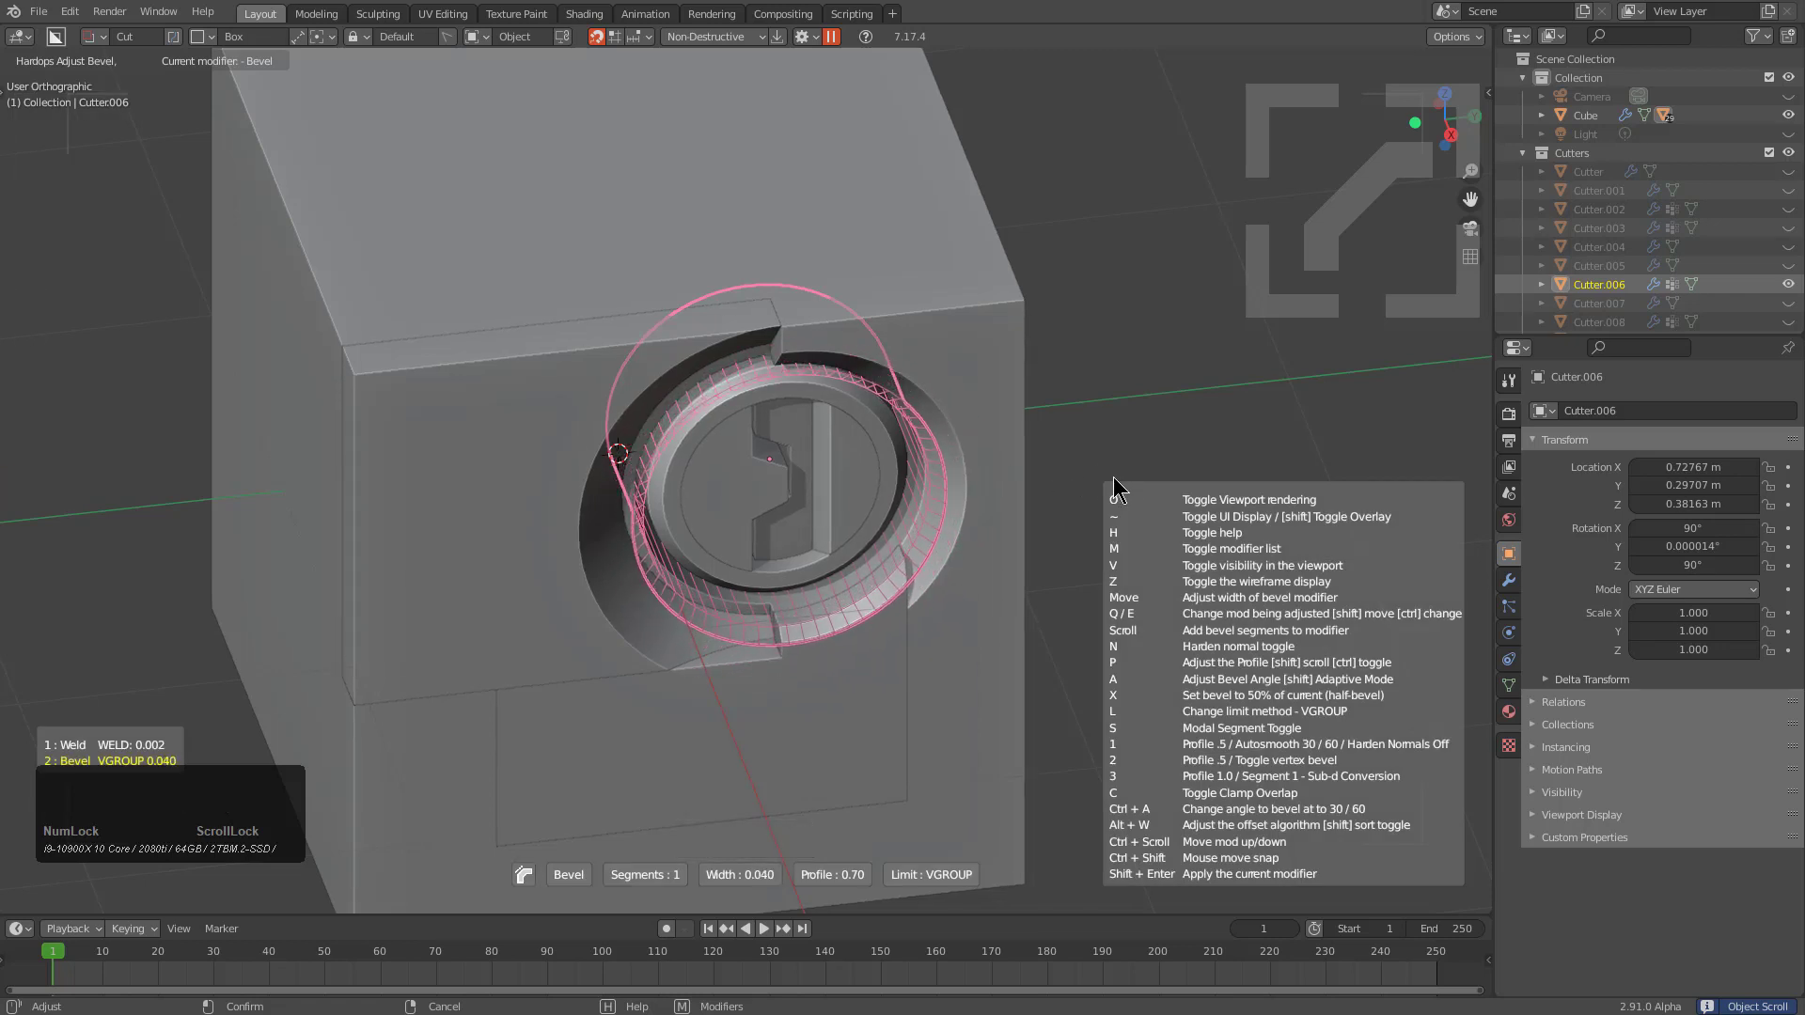
pyautogui.click(1060, 476)
pyautogui.moveTo(1060, 476); pyautogui.dragTo(1221, 415, button='middle')
pyautogui.press('h')
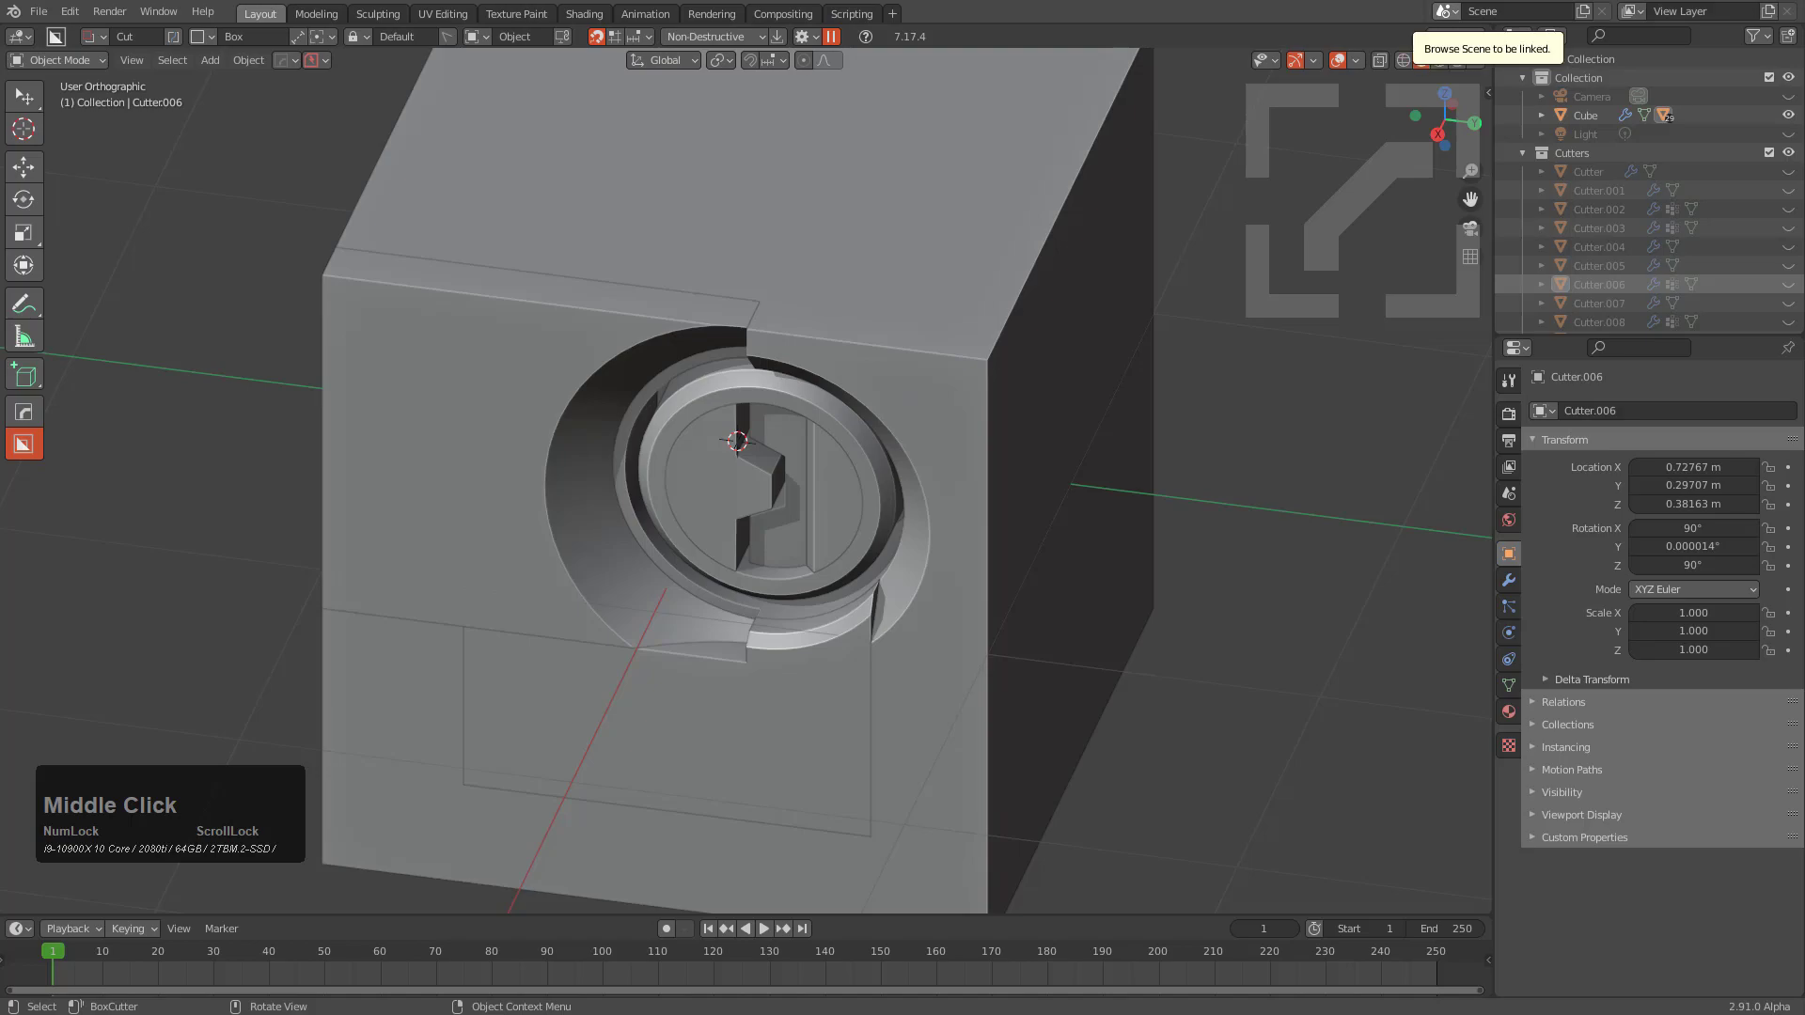